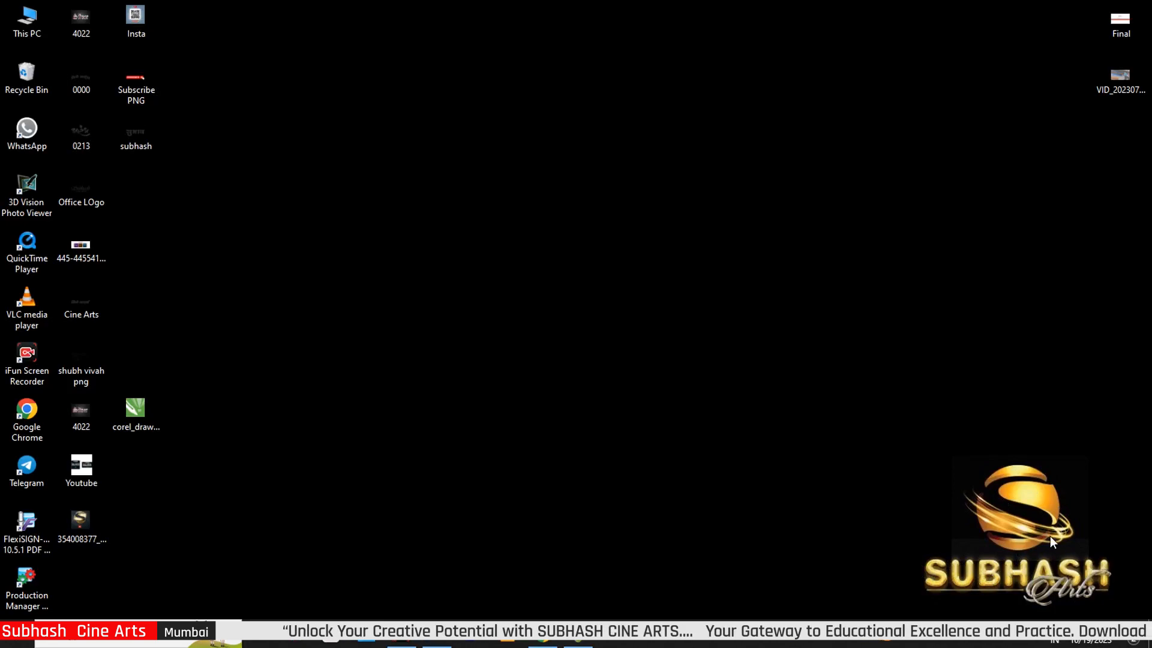
- Extract the 19-10-23 archive within the Downloads folder, entering the archive password
double_click(36, 30)
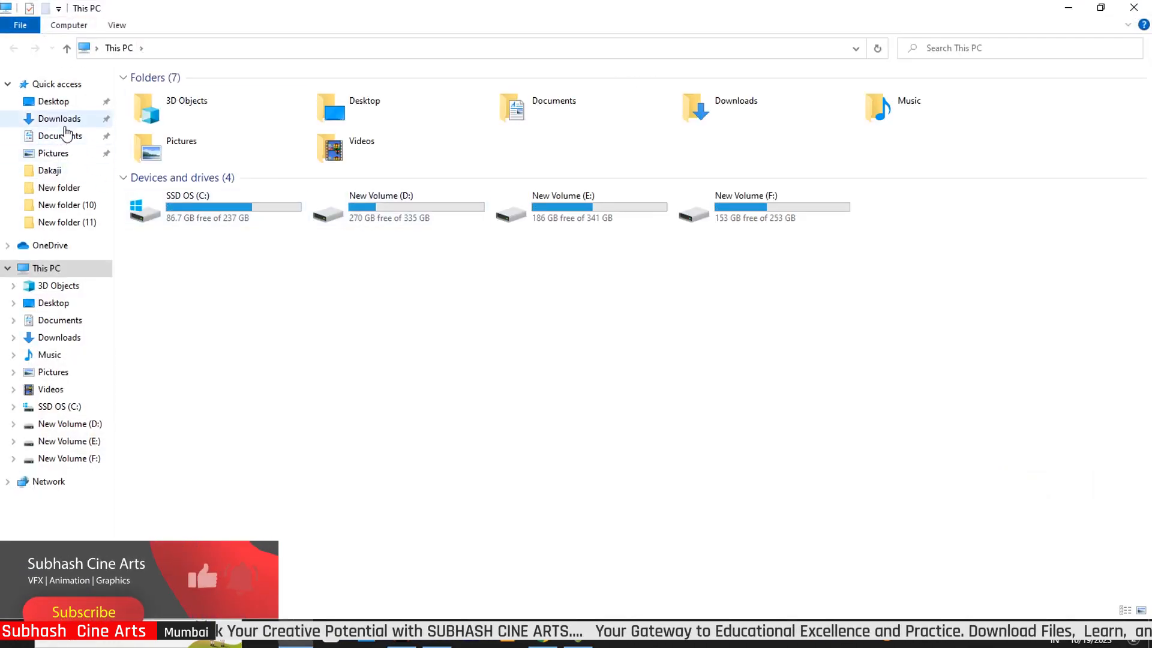
left_click(69, 120)
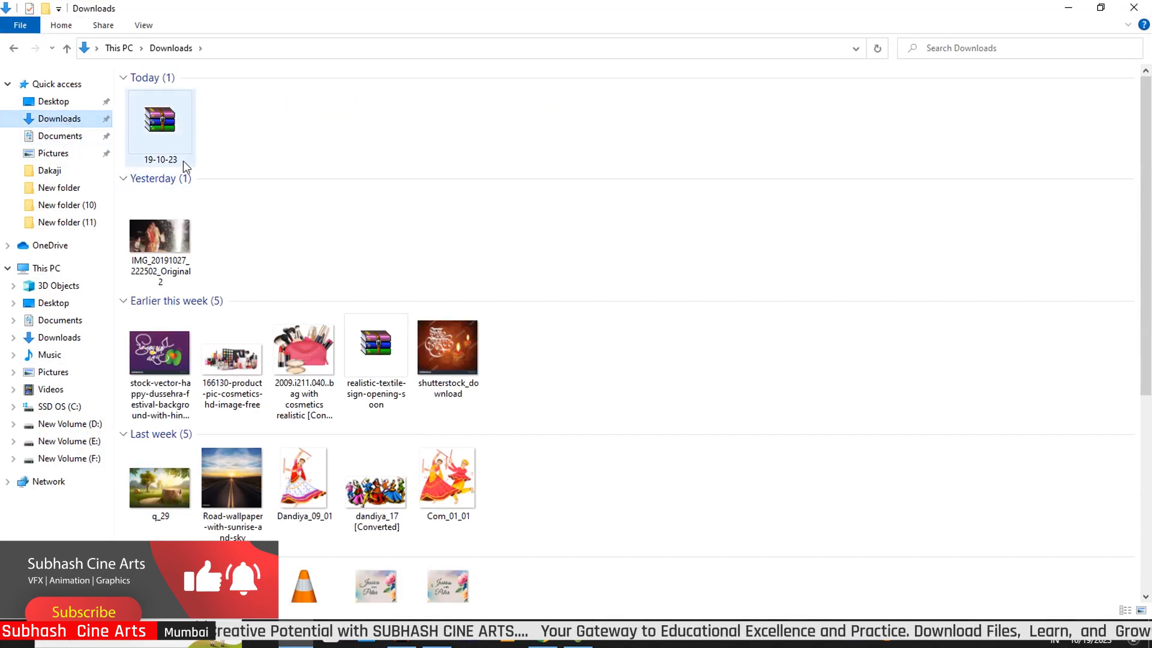
left_click(174, 144)
right_click(175, 142)
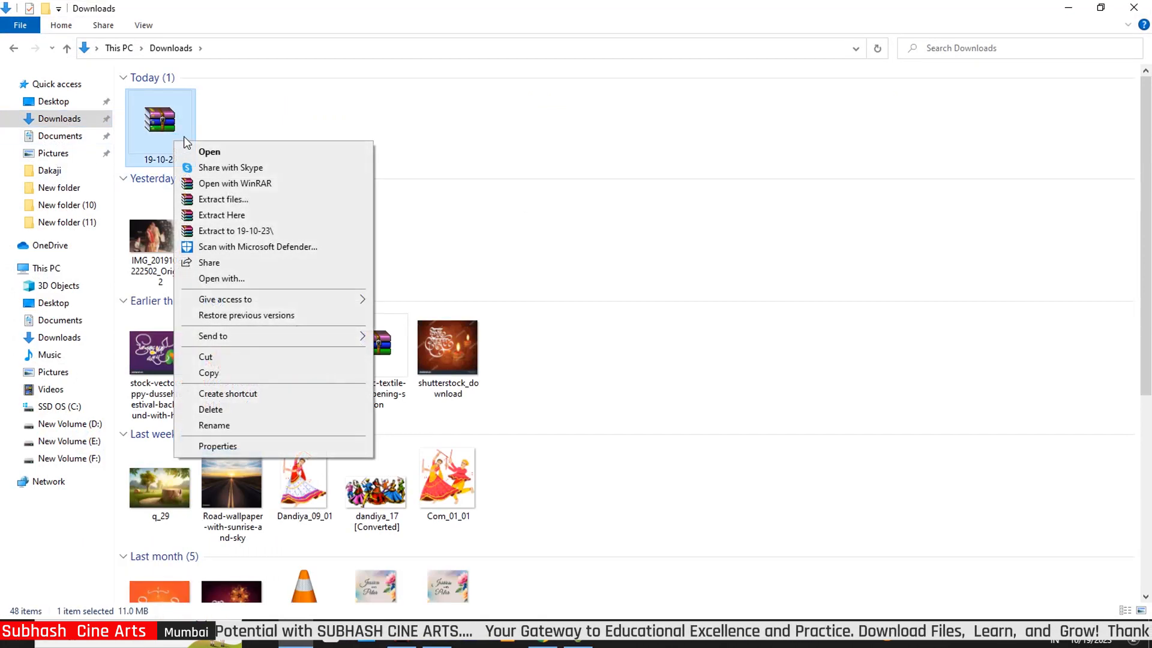
left_click(223, 215)
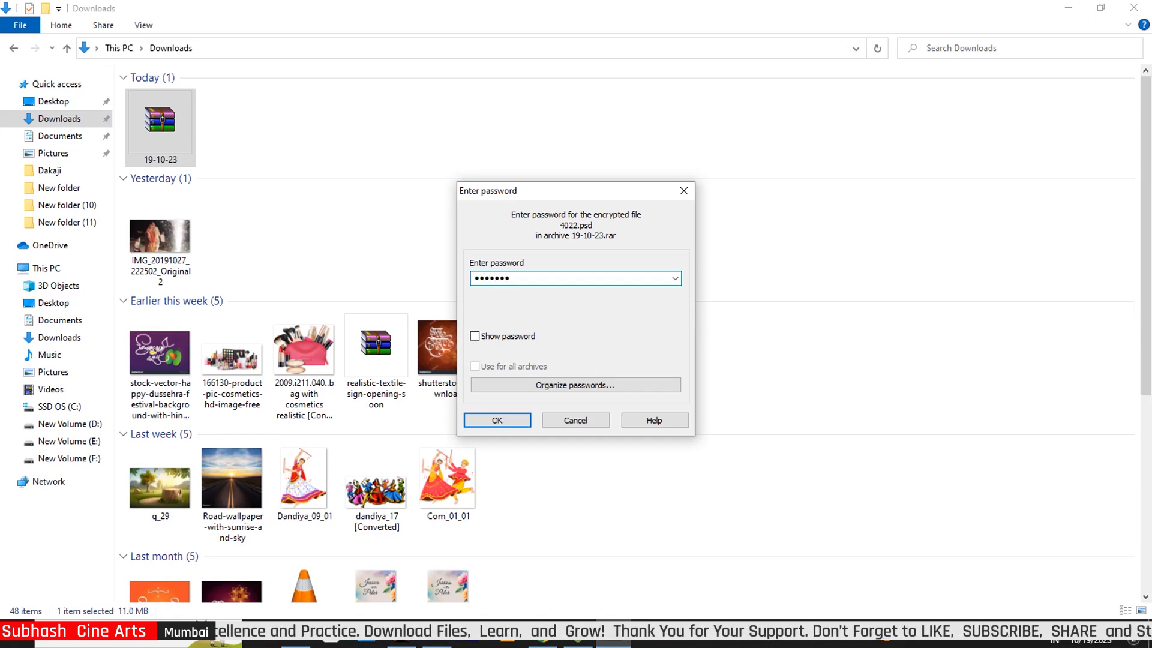
left_click_drag(520, 278, 459, 277)
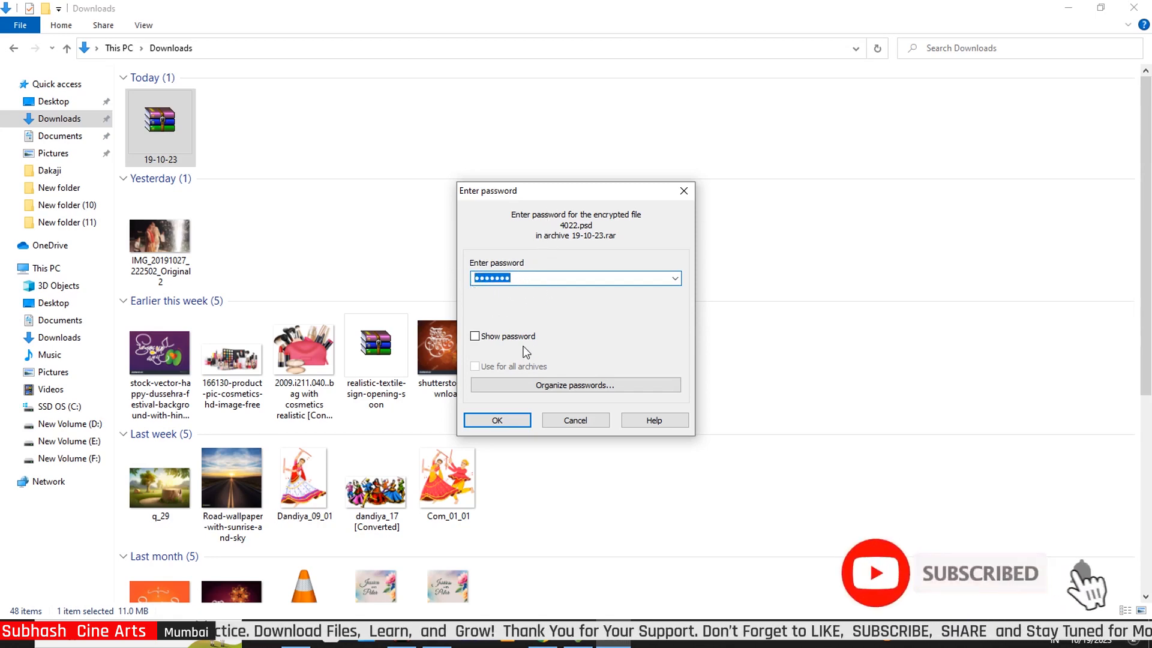
left_click(519, 421)
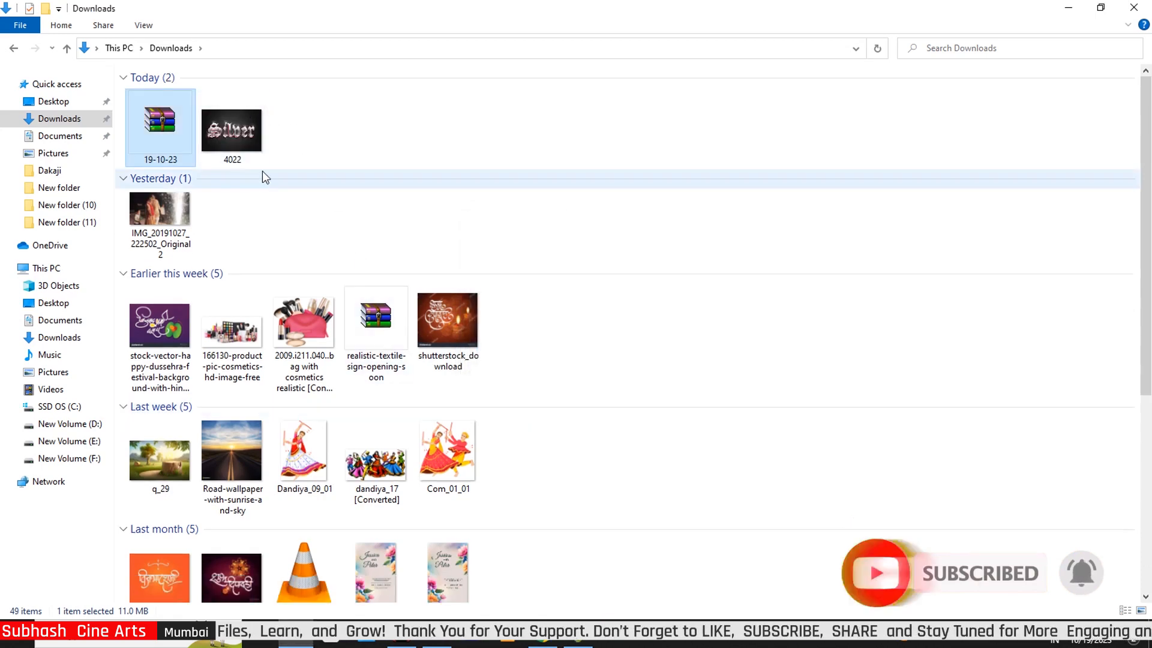
- Open the extracted 4022 file in Photoshop and open the contents of its "Place your name here" smart object
left_click(230, 135)
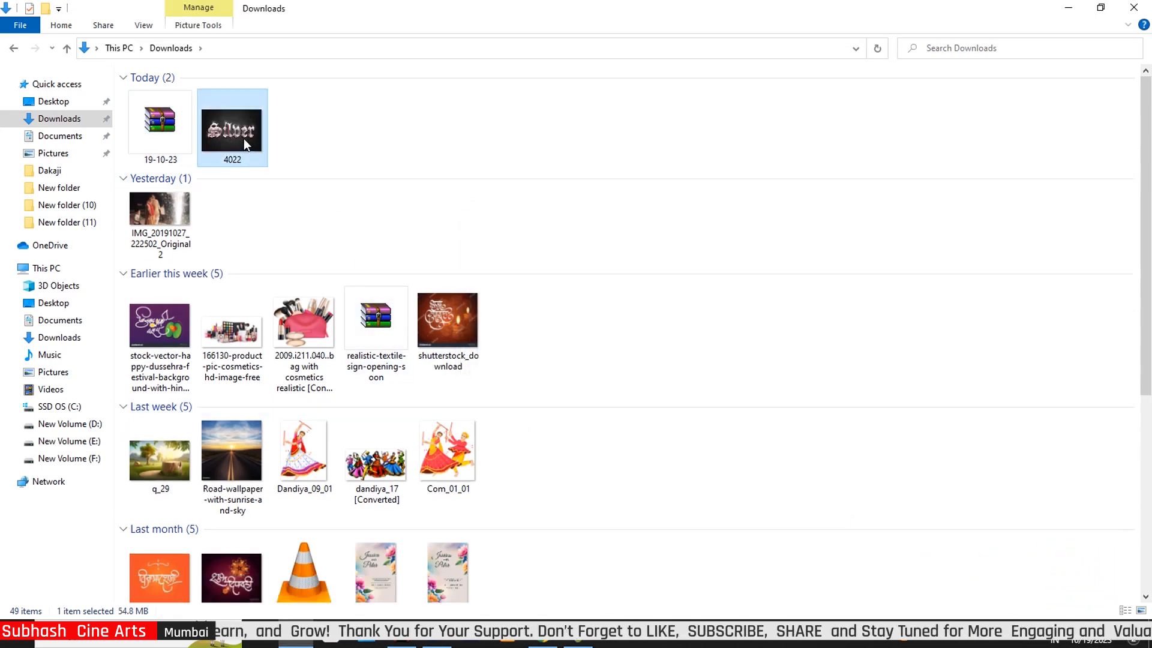
left_click_drag(244, 139, 528, 361)
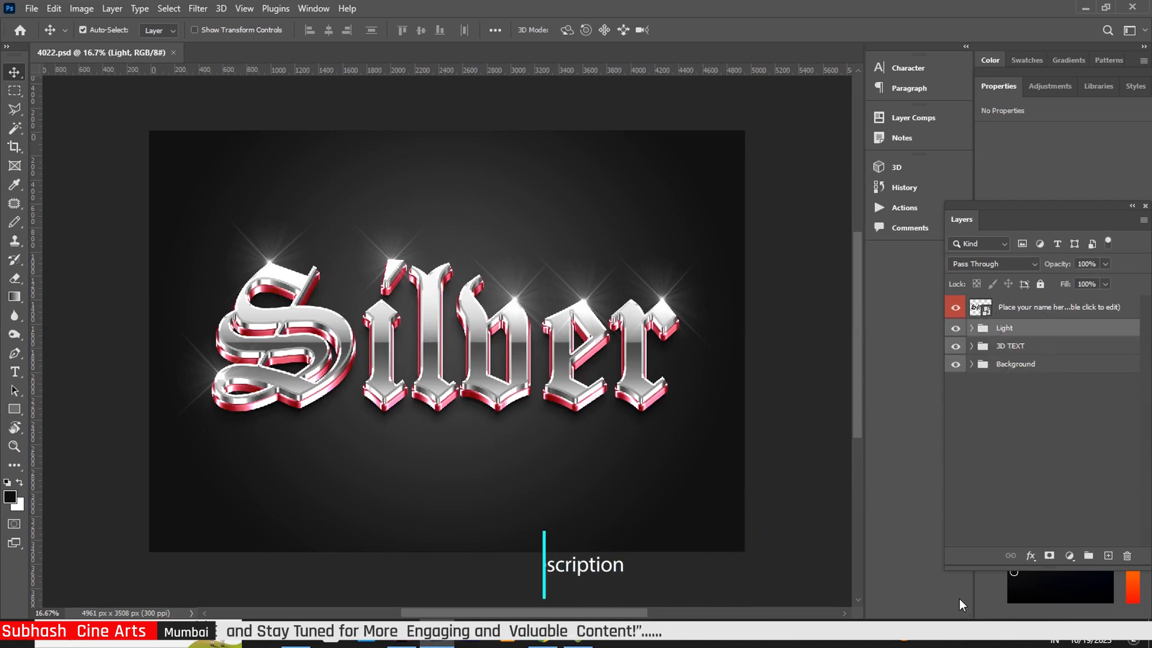
double_click(982, 308)
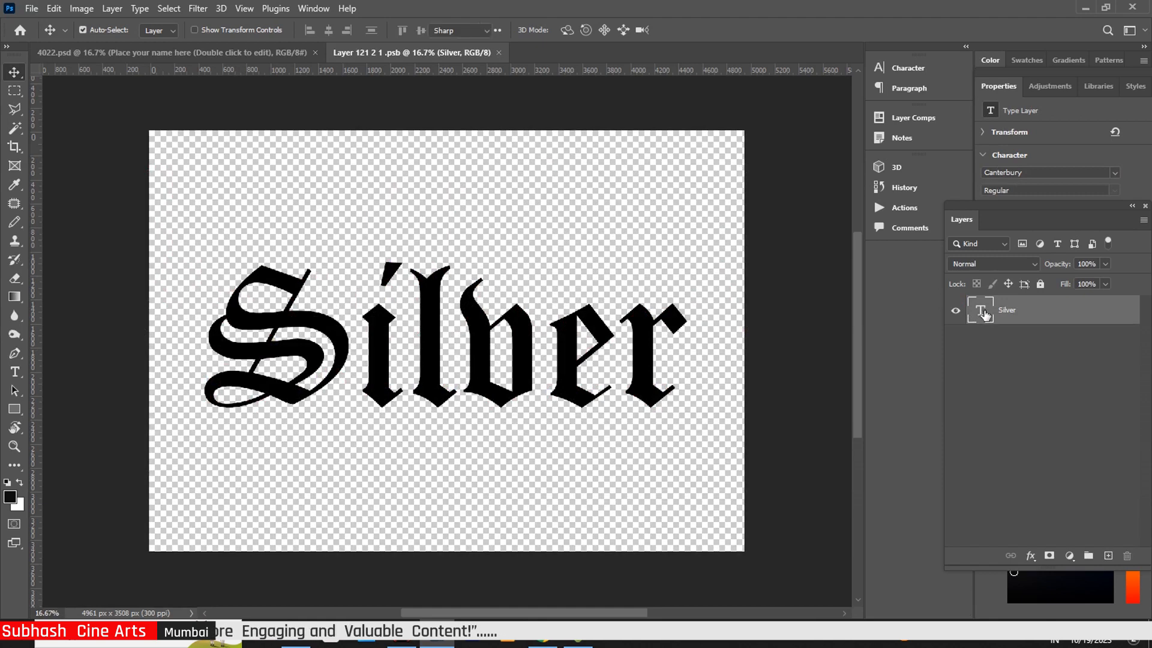
- Replace the wording of the smart object's text layer with "Silver" and commit the edit
double_click(982, 311)
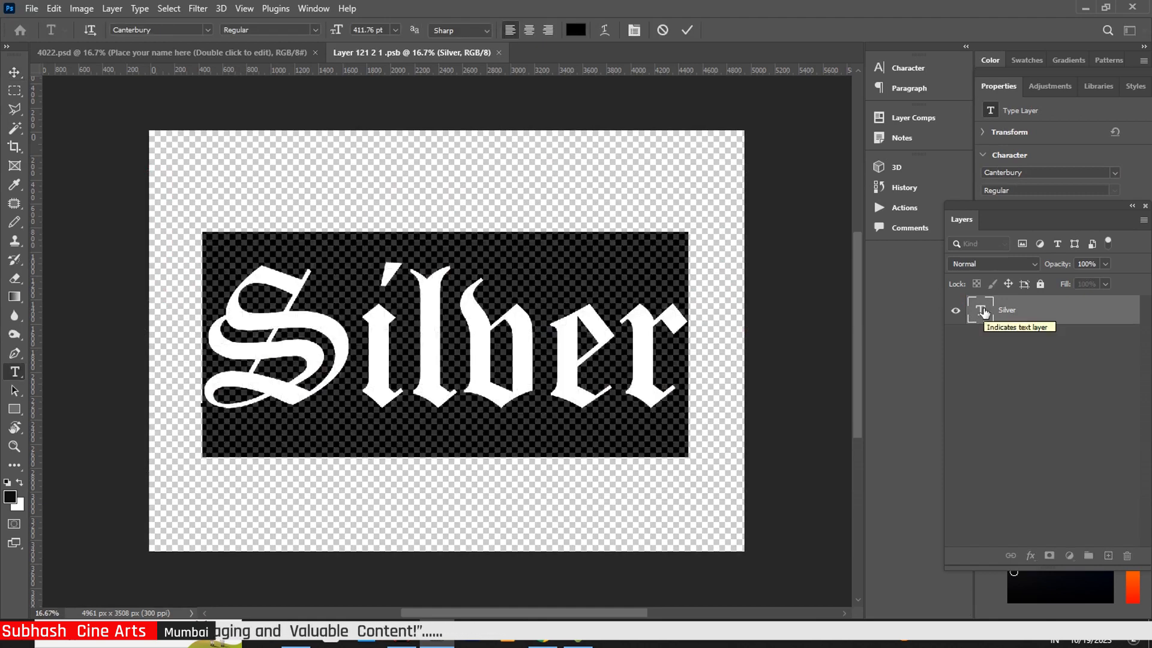
type("S")
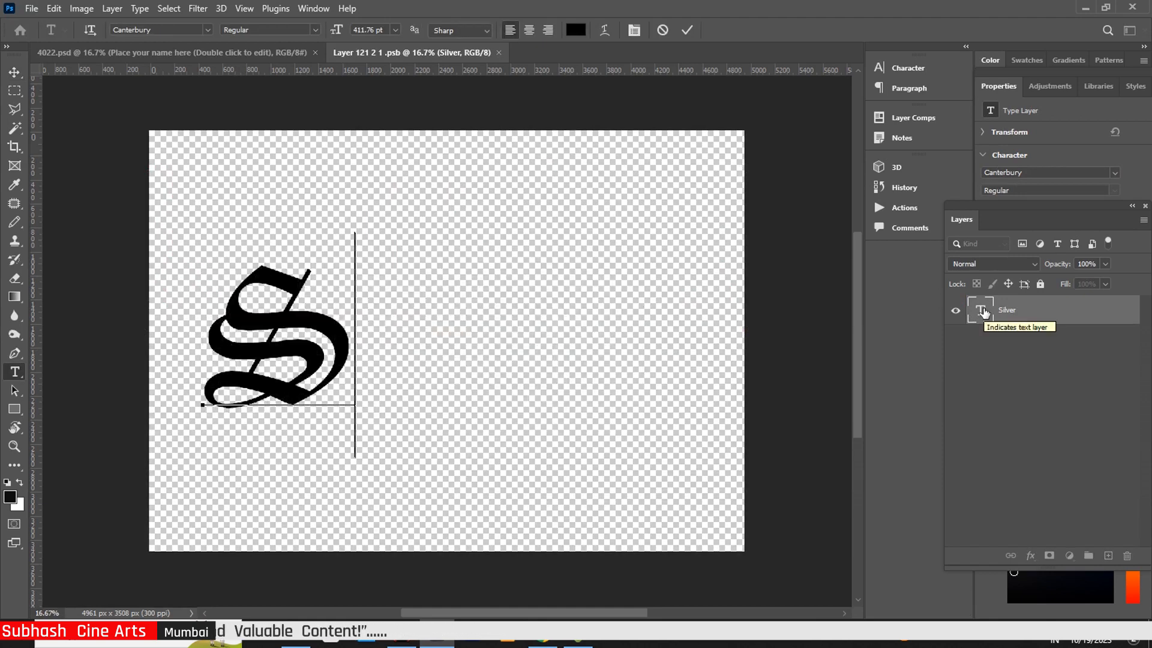
type("i")
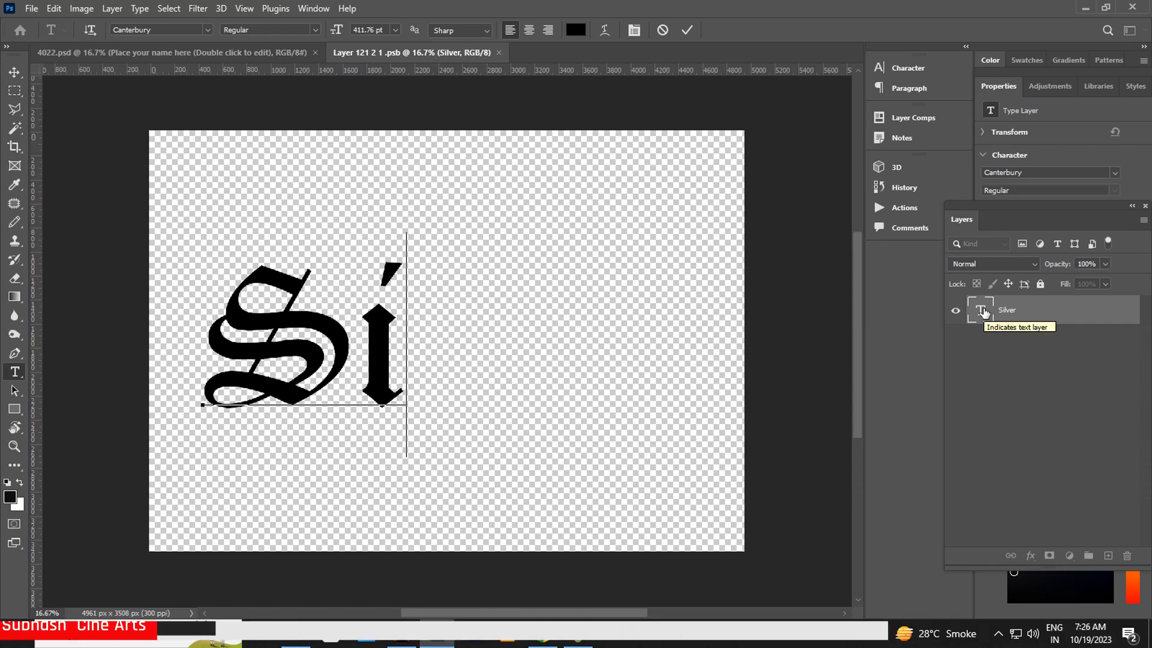
type("lve")
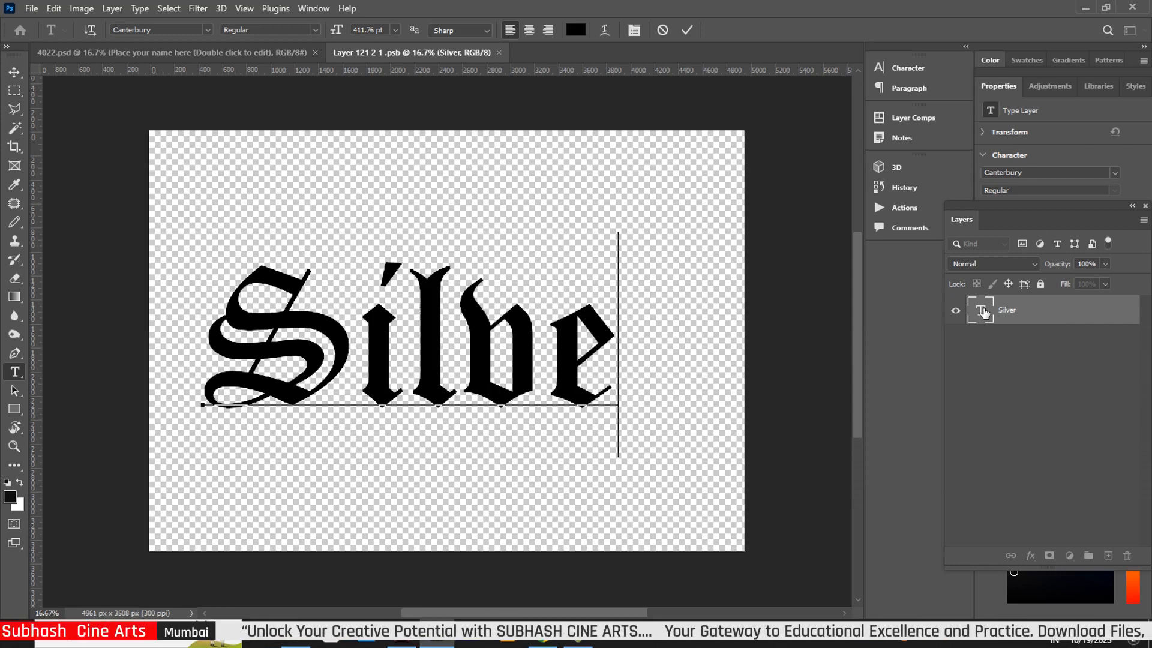
type("r")
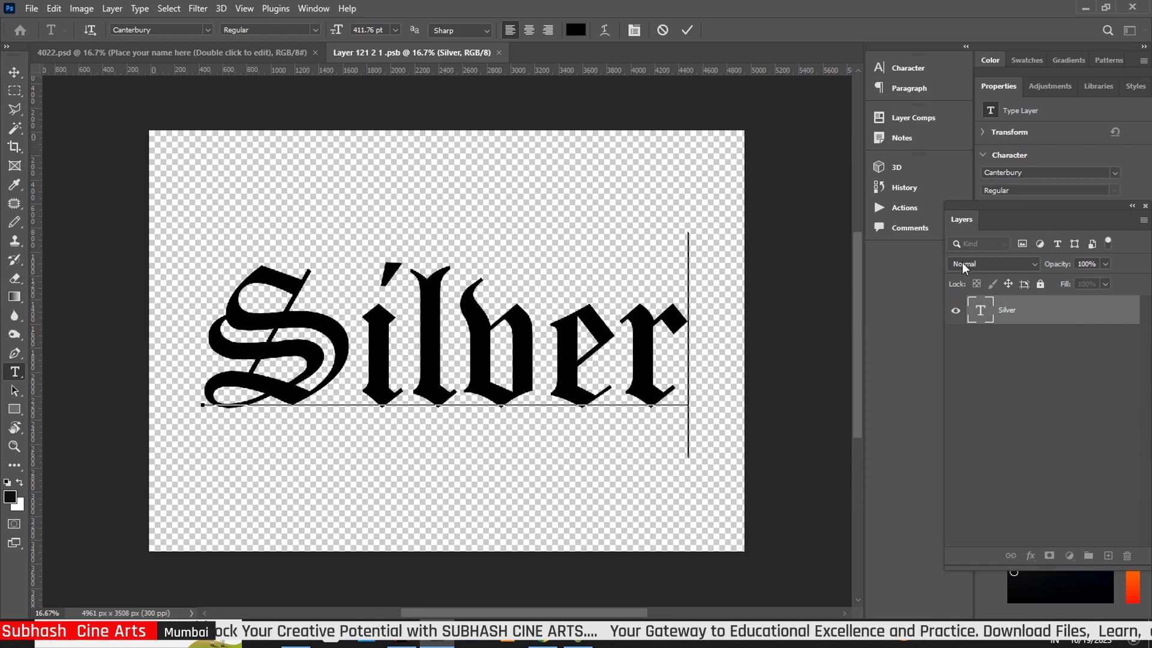
left_click(15, 72)
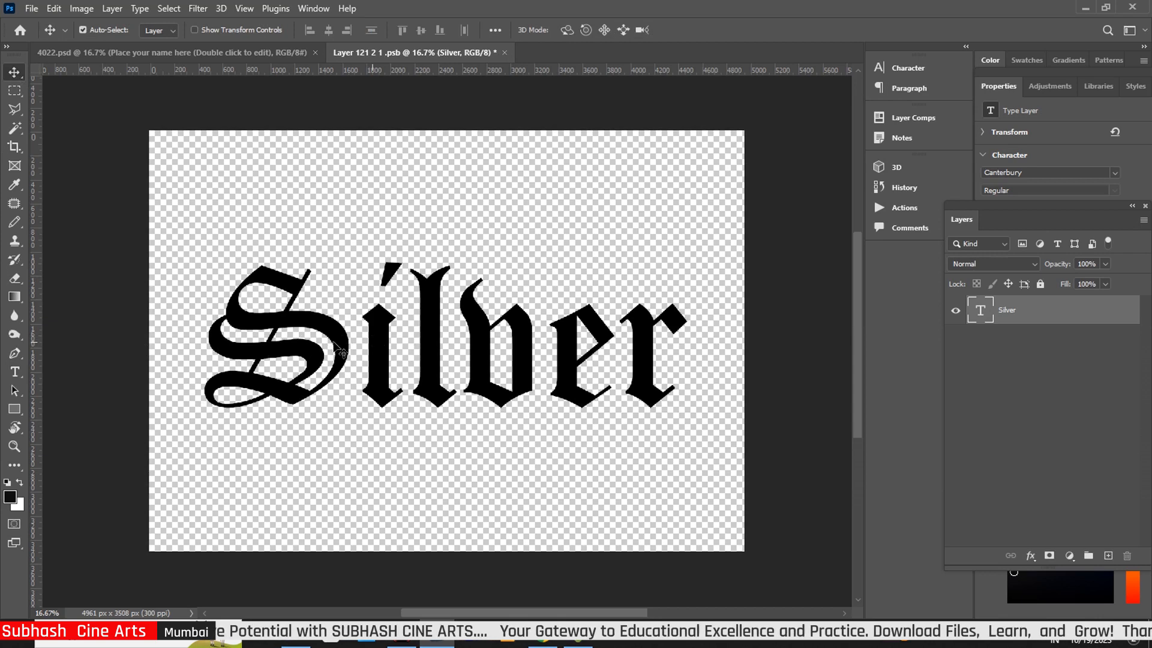
- Choose Canterbury as the font for the Silver text layer
left_click(14, 371)
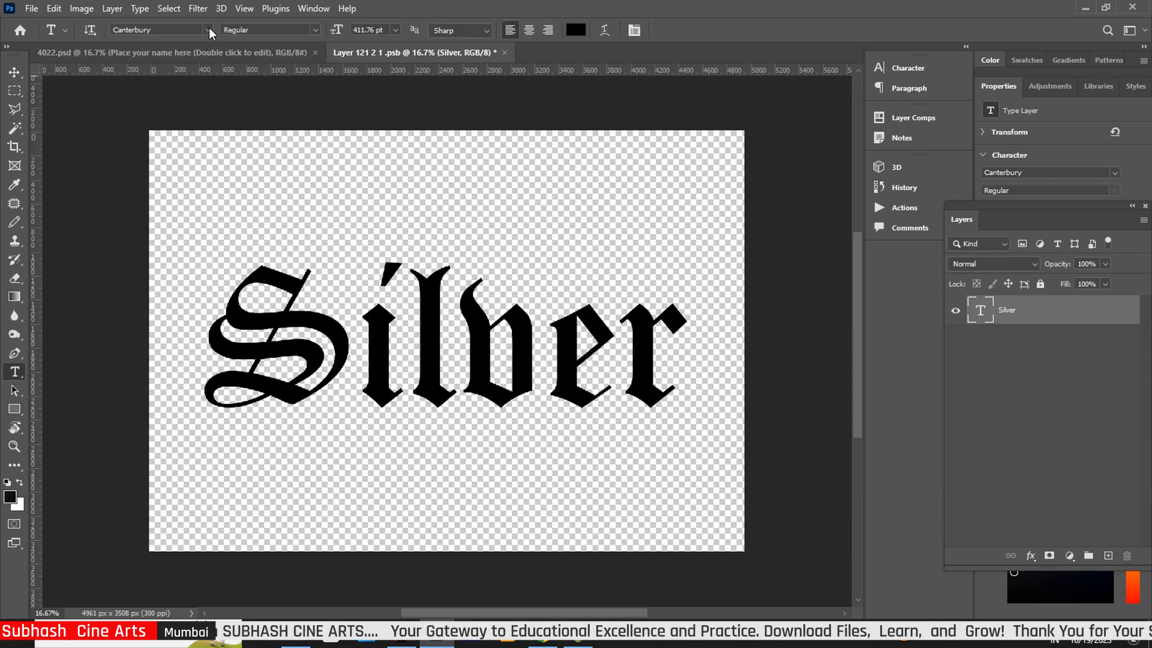
left_click(210, 29)
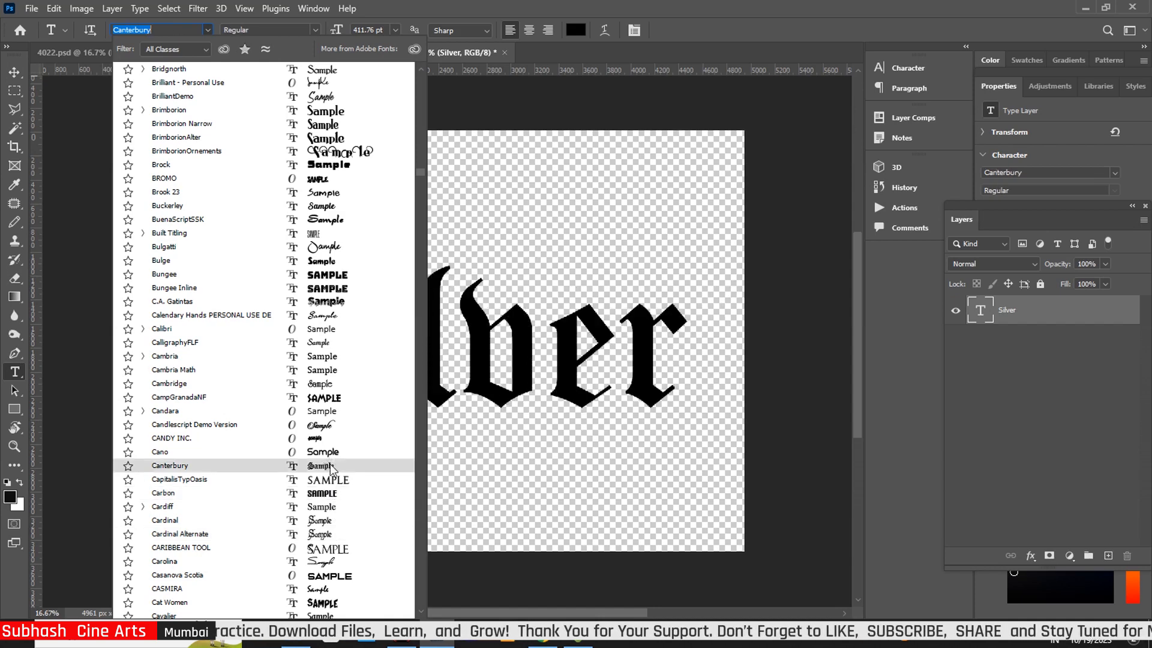
left_click(330, 468)
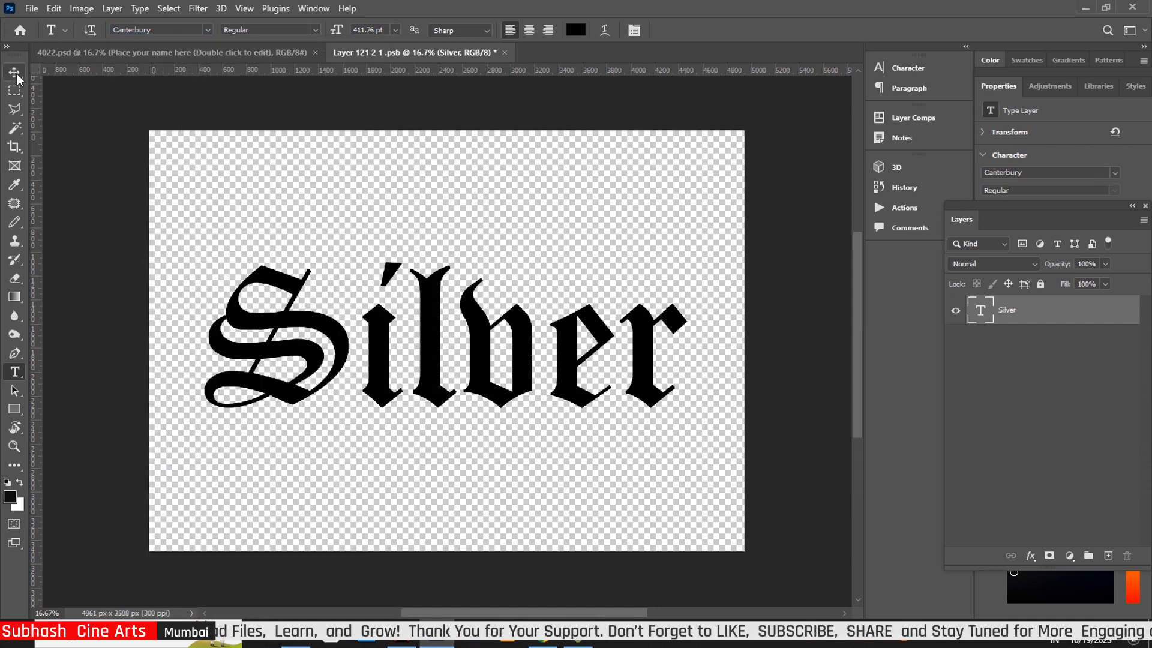
- Close the smart object document, saving its changes back into 4022.psd
key("v")
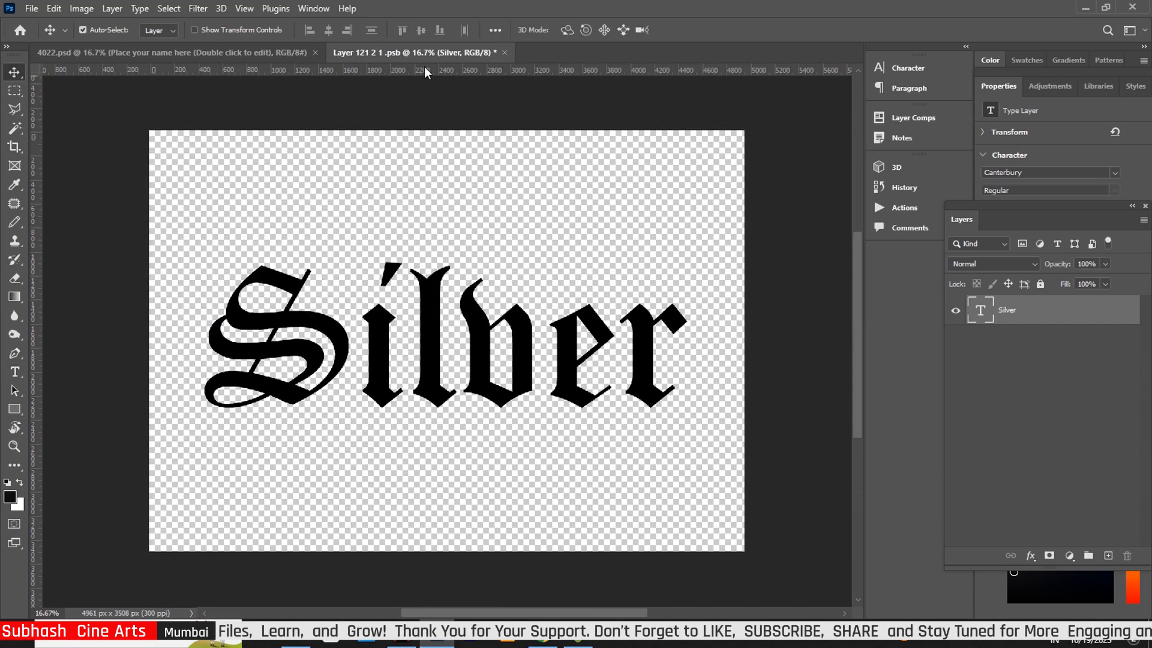
left_click(505, 53)
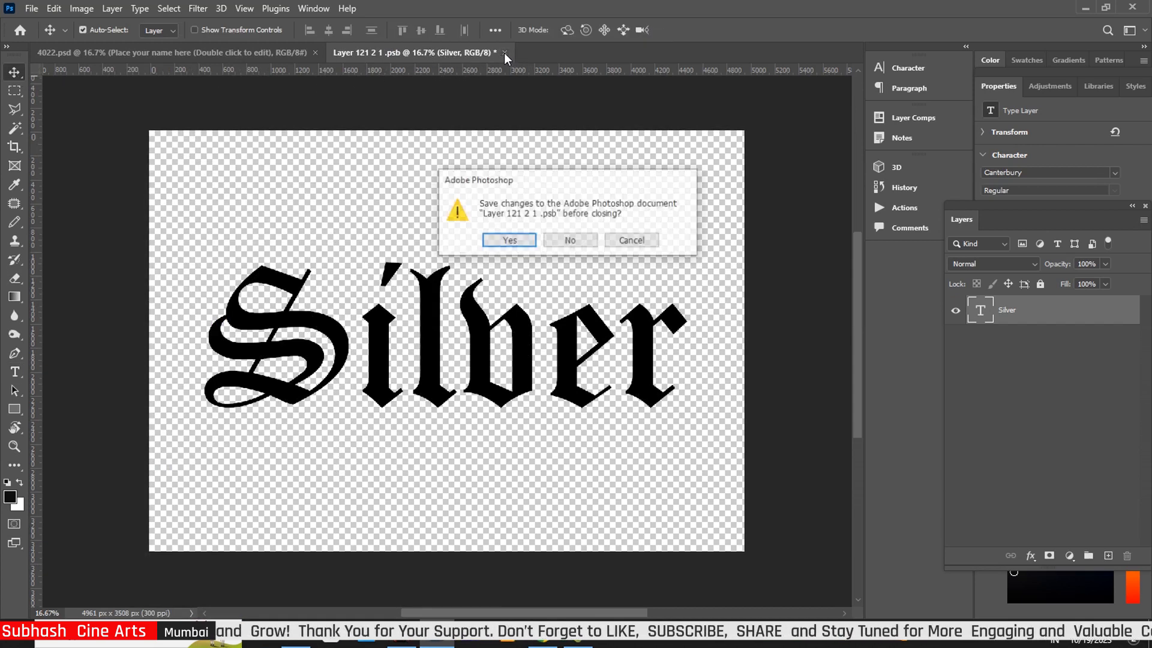
left_click(510, 240)
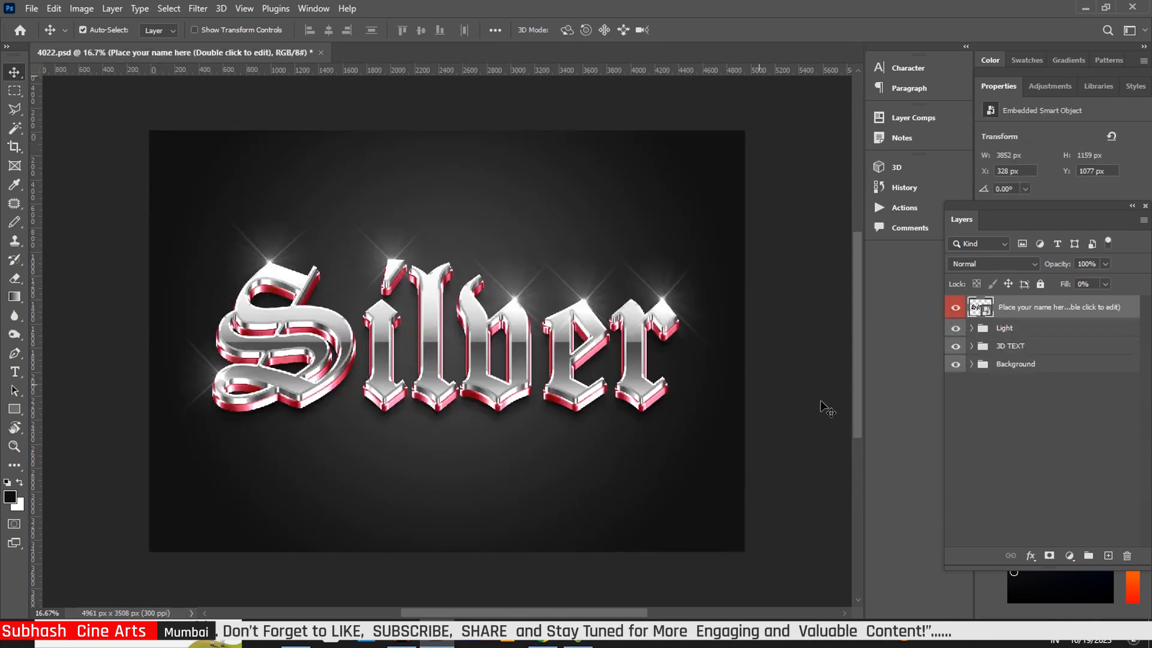
- Open the layer style settings of the 3D layer in the 3D subgroup of the 3D TEXT group
left_click(971, 347)
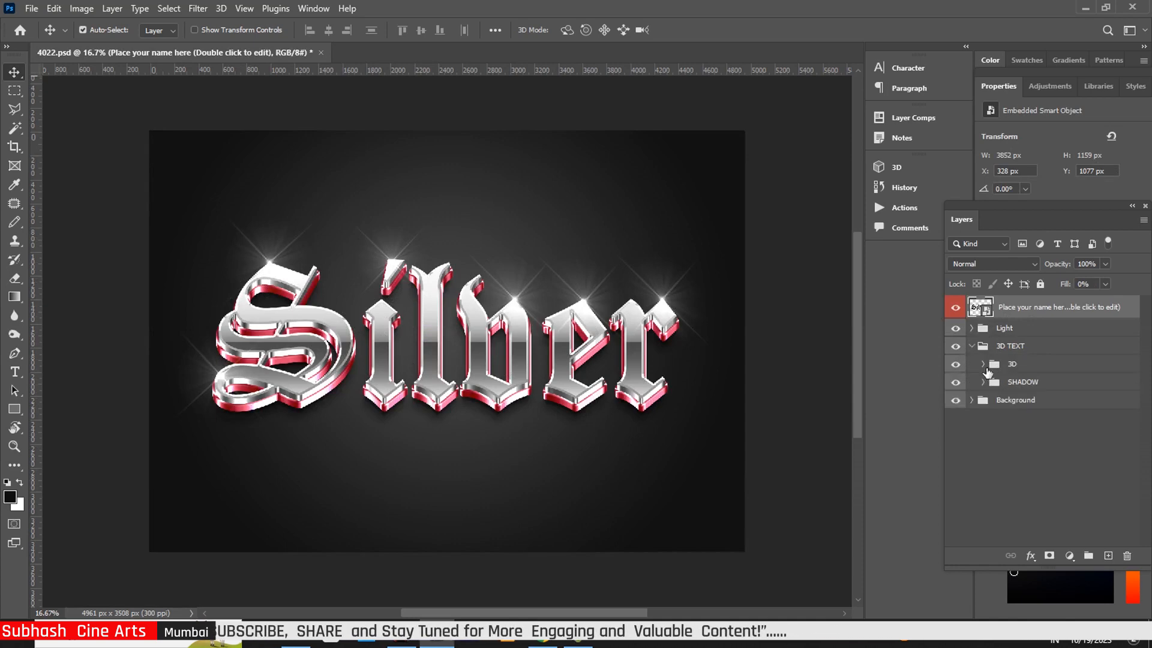
left_click(983, 364)
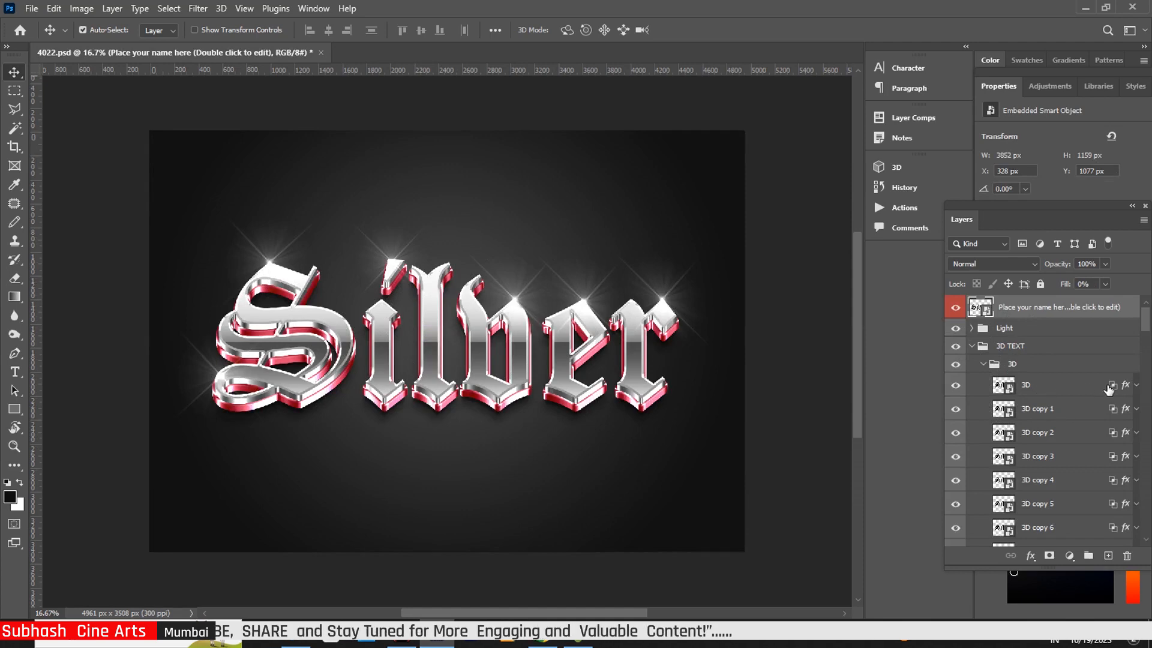
left_click(1128, 386)
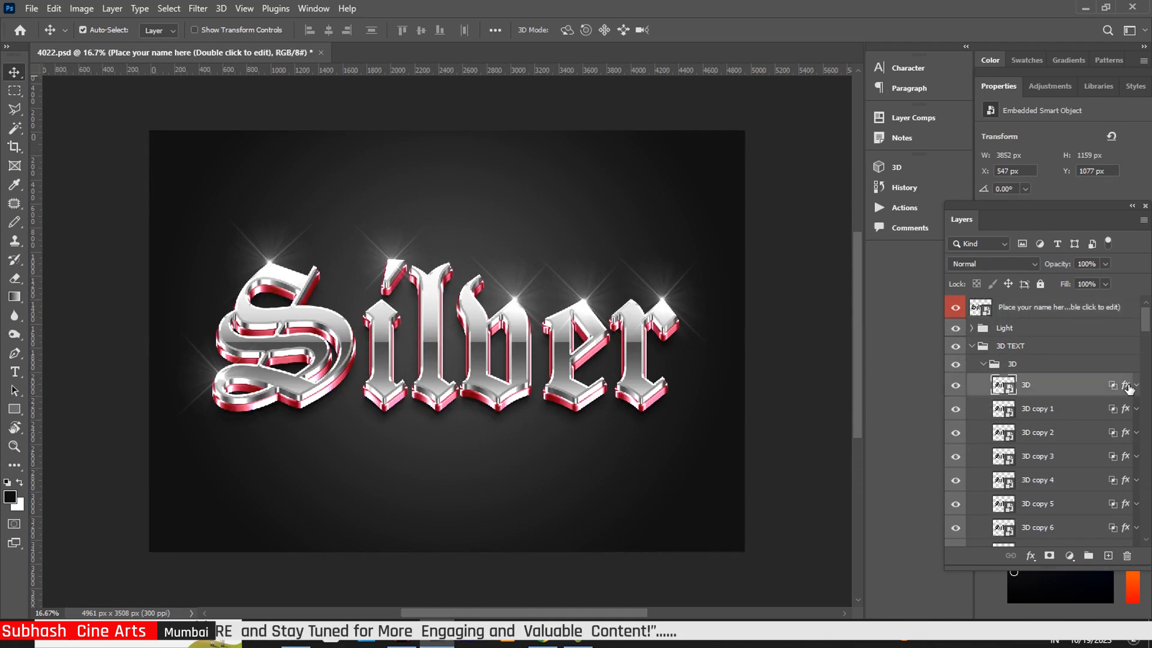
key("h")
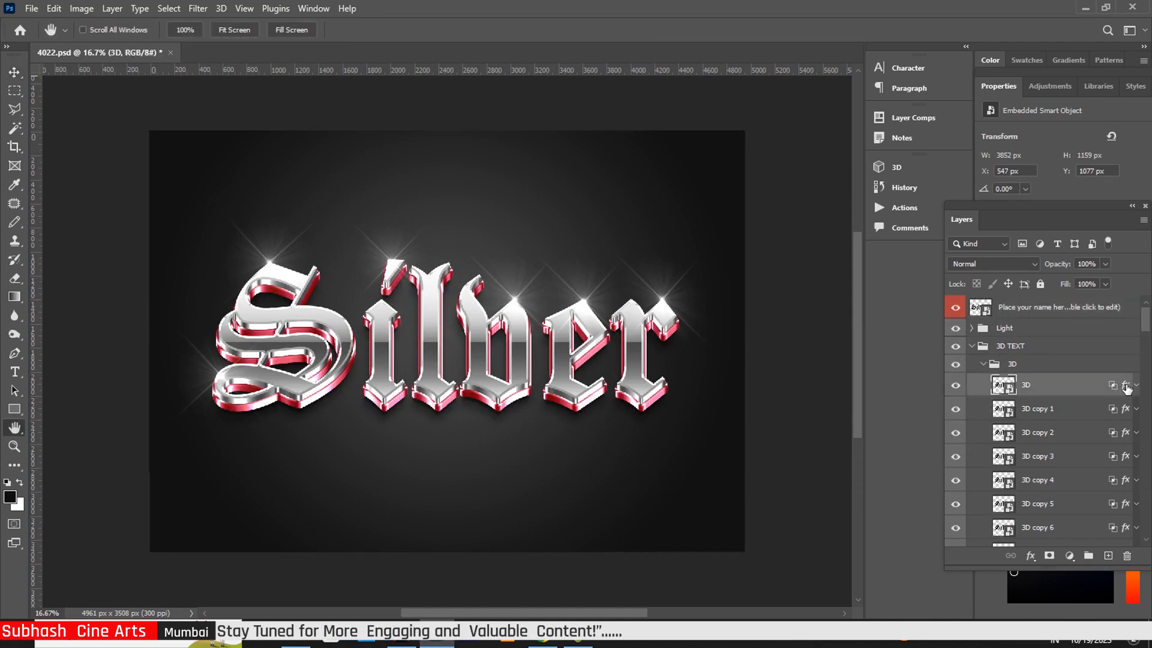
double_click(1127, 387)
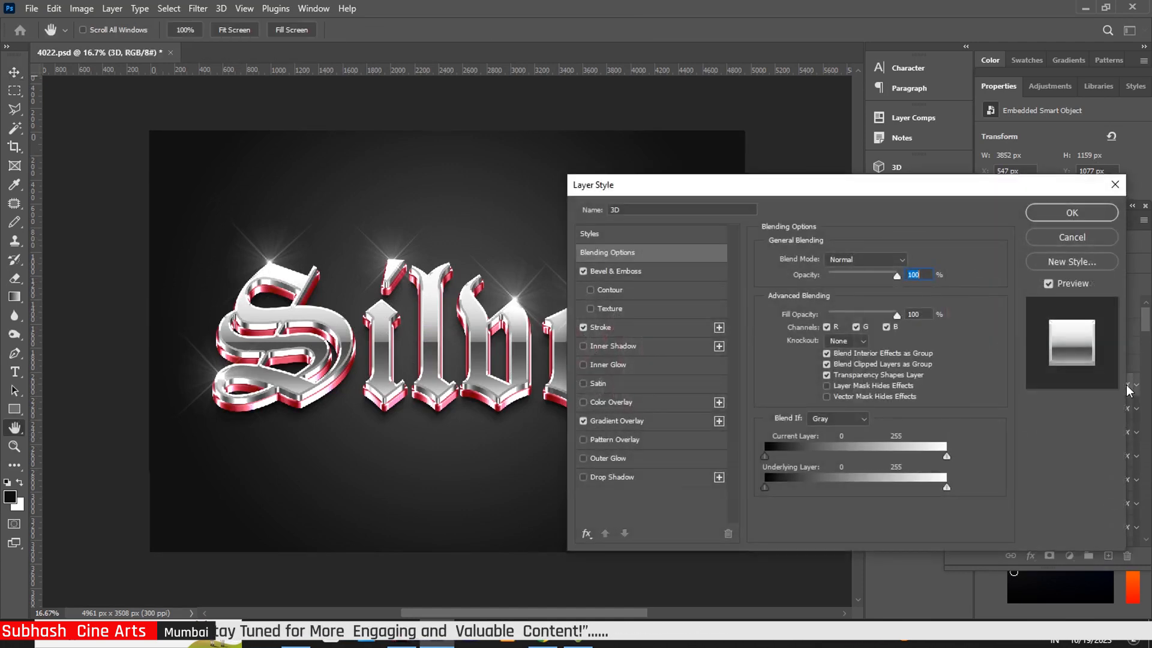
- Adjust the 3D layer's Bevel & Emboss size and set its stroke gradient scale to 65%
left_click(632, 273)
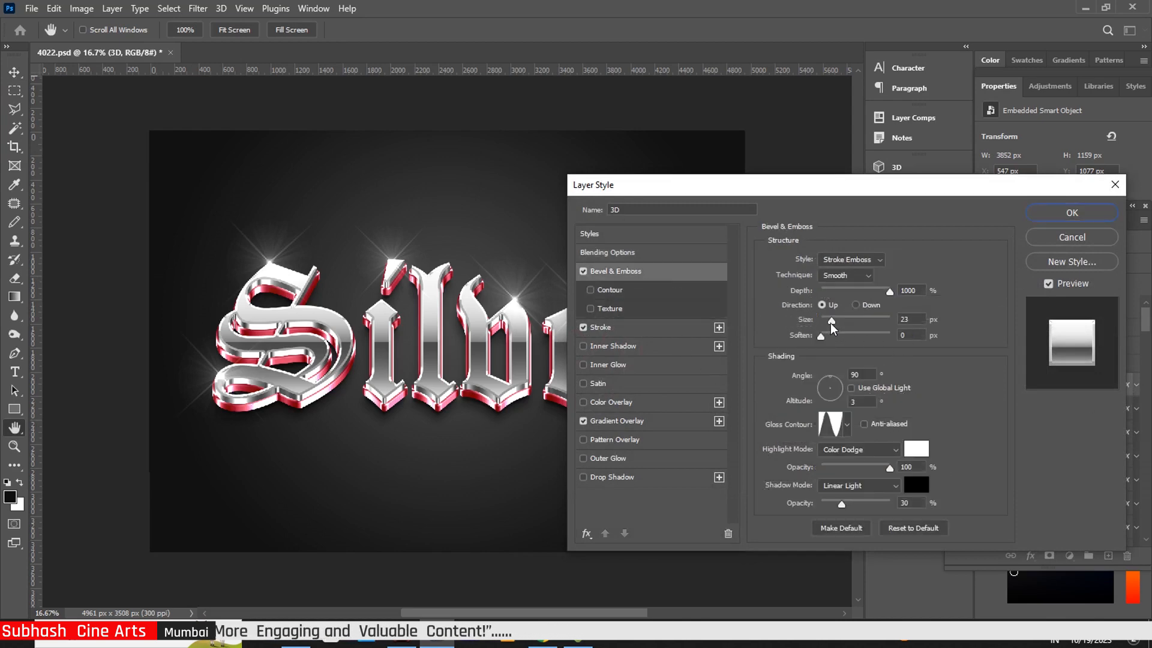
mouse_move(831, 324)
left_mouse_down()
mouse_move(843, 327)
mouse_move(823, 324)
left_mouse_up()
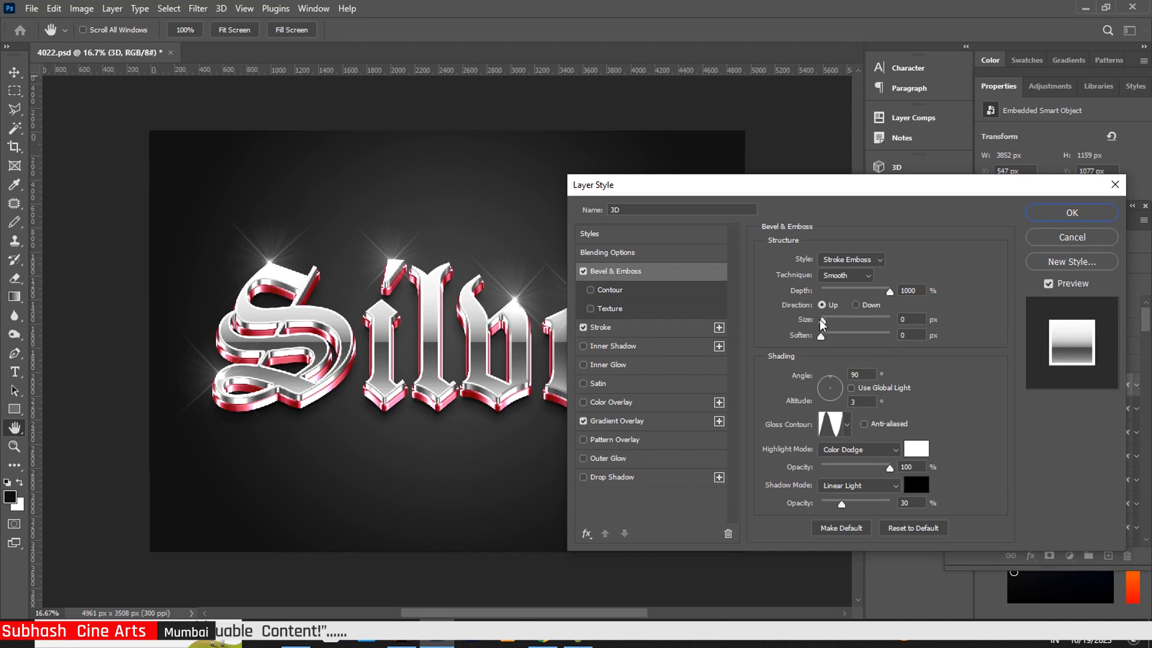
left_click_drag(820, 320, 834, 342)
left_click(643, 327)
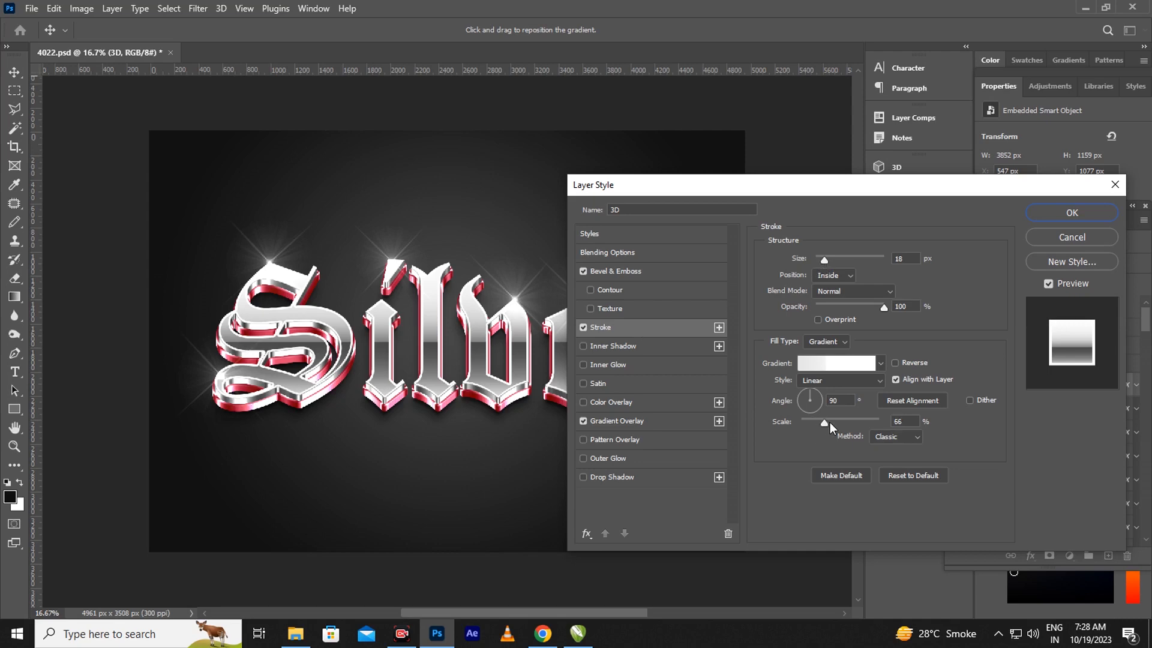
left_click_drag(829, 422, 812, 429)
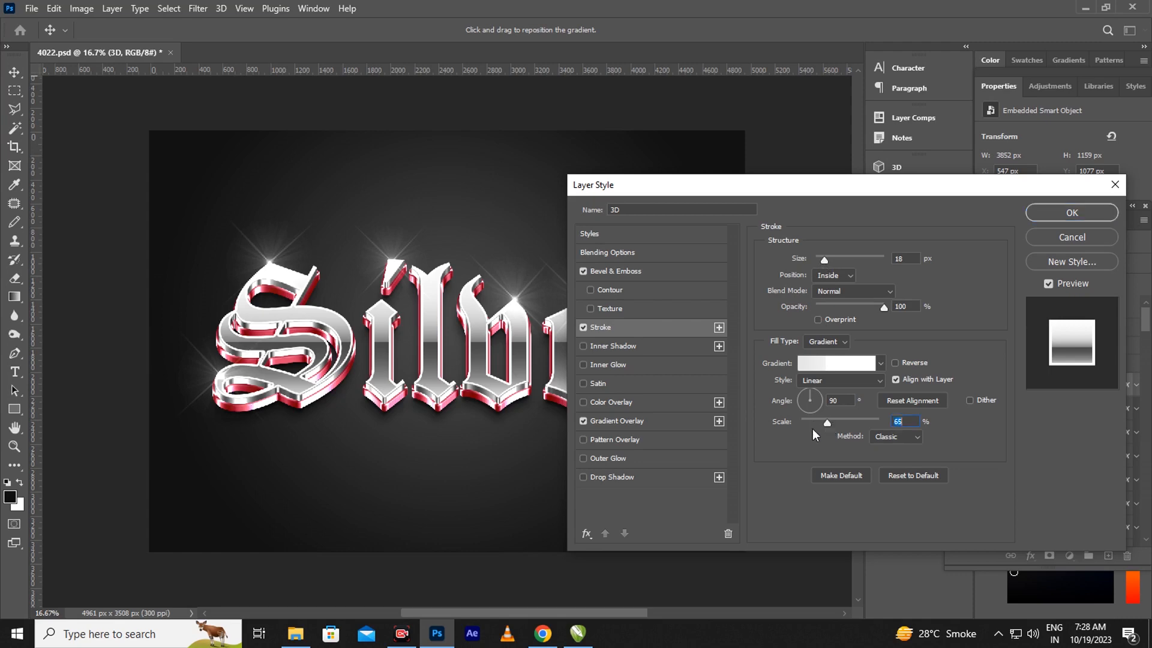
- In the 3D layer's Gradient Overlay, move the first colour stop to 13% and the third to 50%, and apply the style
left_click(637, 418)
left_click(844, 291)
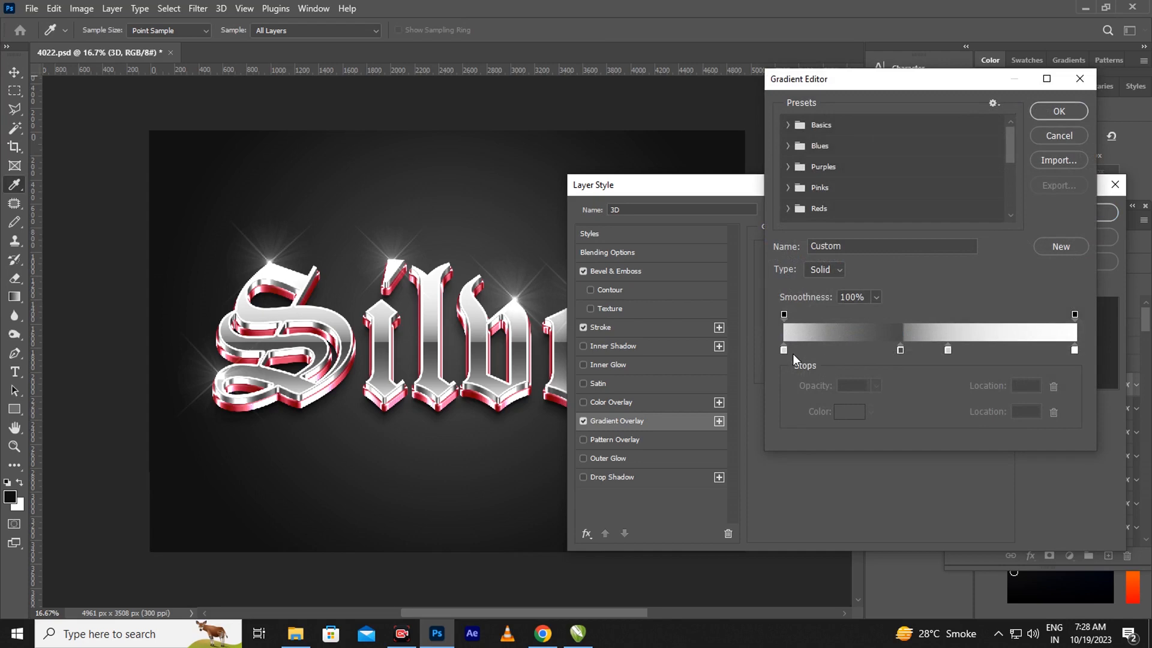
left_click_drag(786, 349, 822, 349)
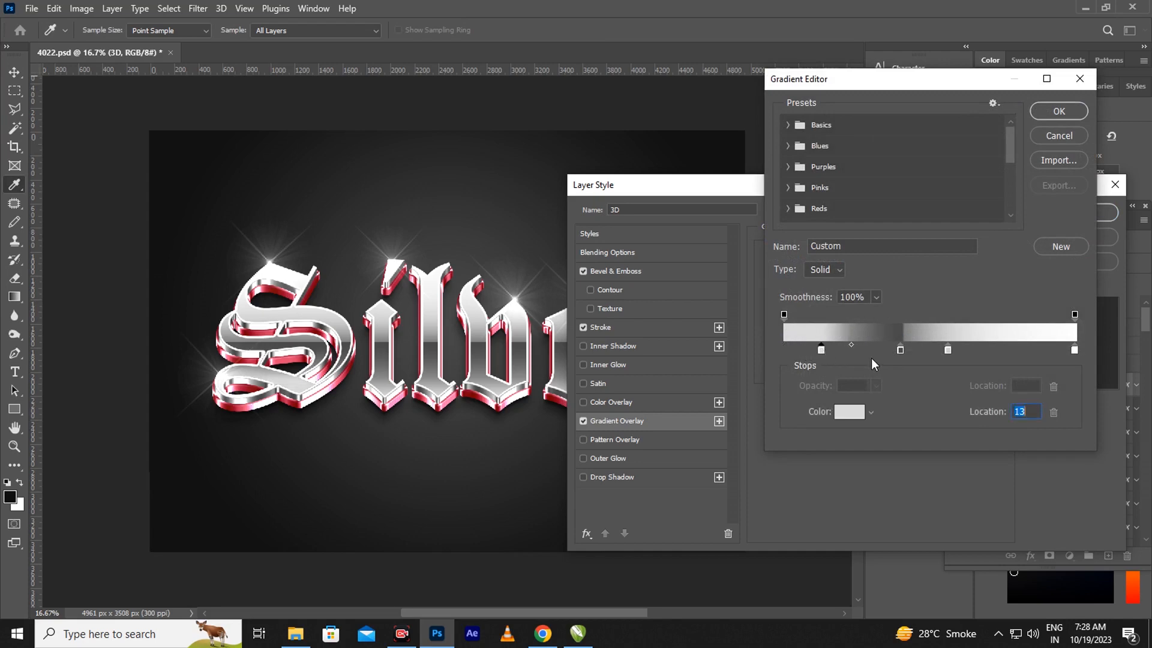
left_click_drag(948, 352, 940, 350)
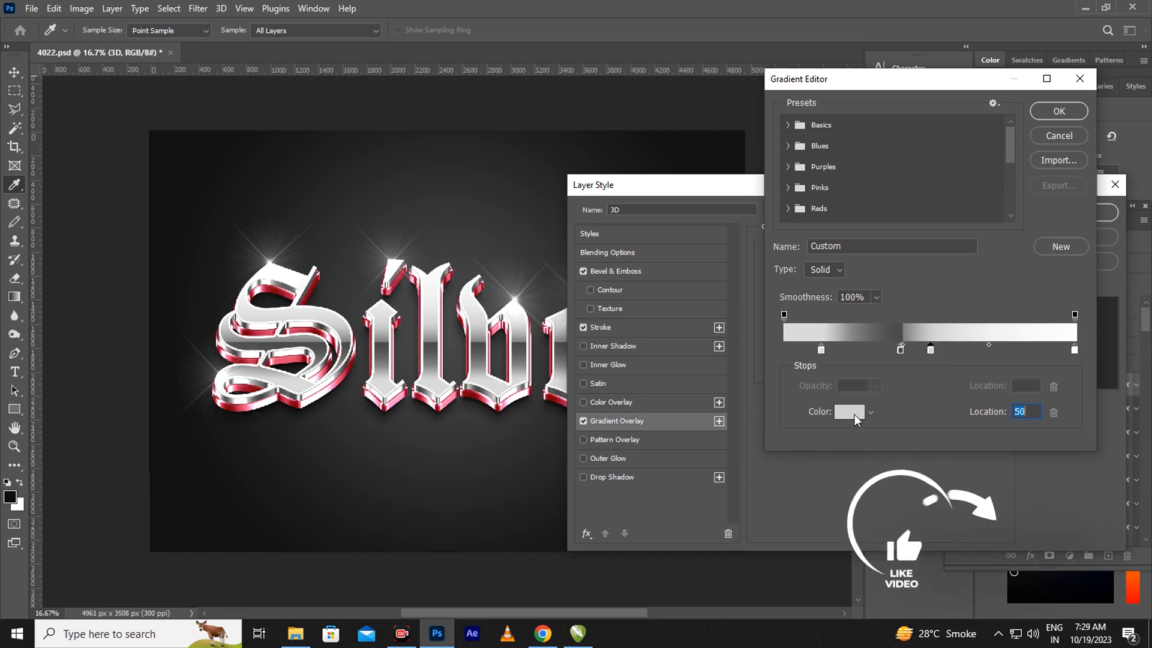
left_click(1059, 111)
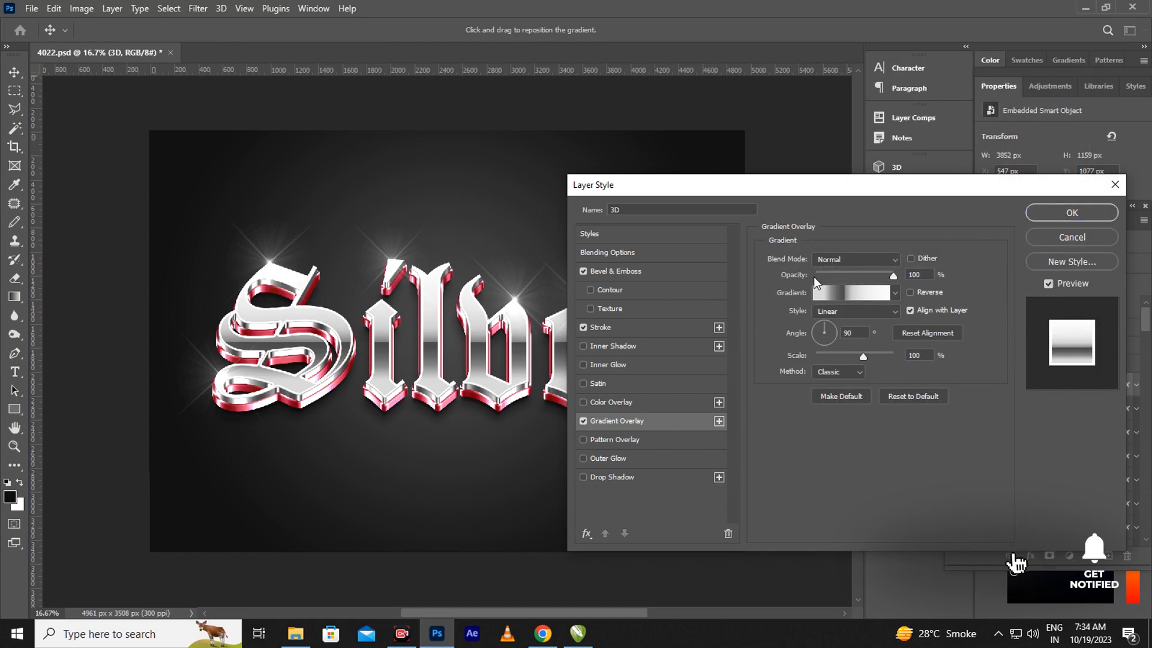
left_click(1082, 212)
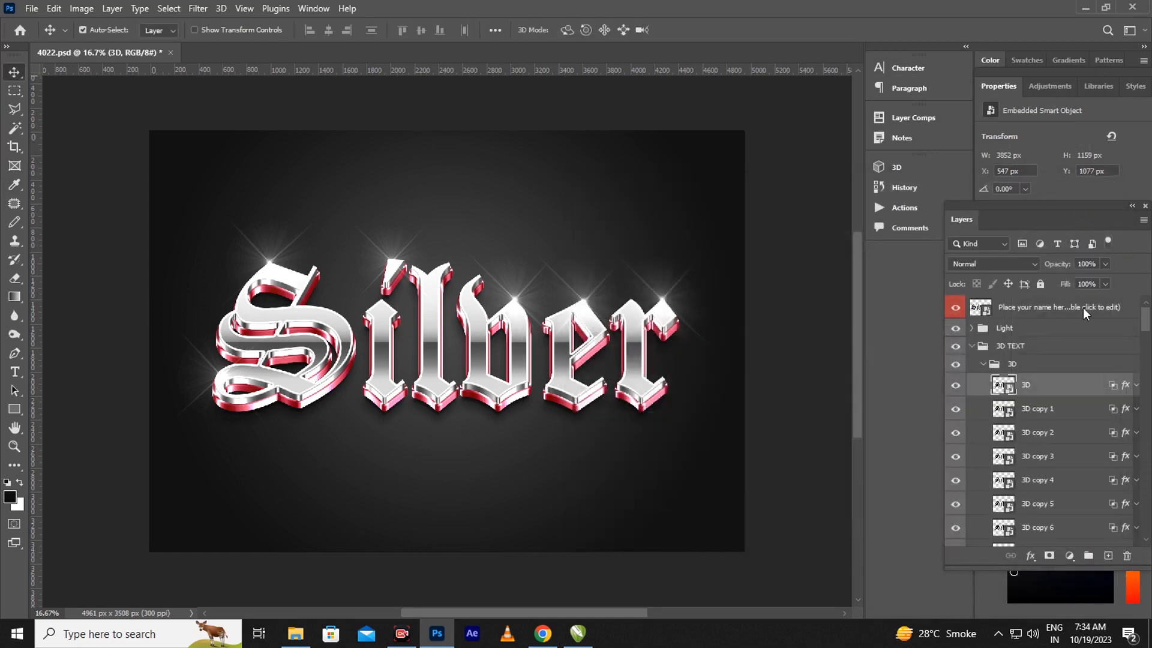
- In the 3D copy 1 layer's Bevel & Emboss, set size to 54 px and soften to 2 px, and slightly adjust the highlight opacity
left_click(1126, 411)
key("h")
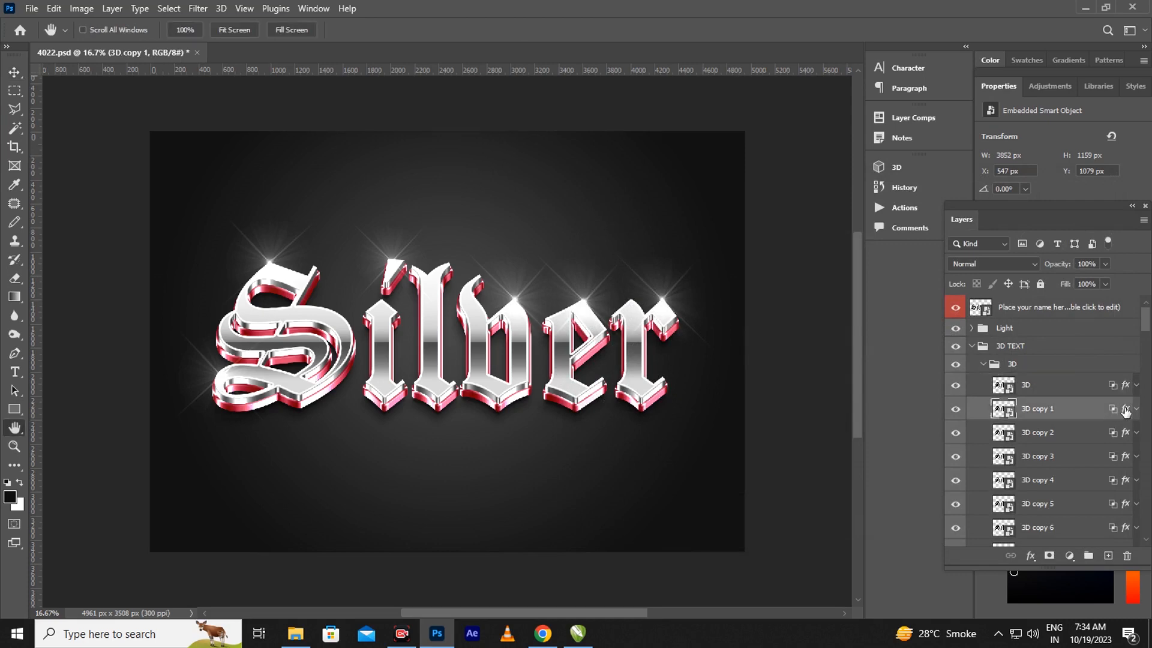
double_click(1125, 411)
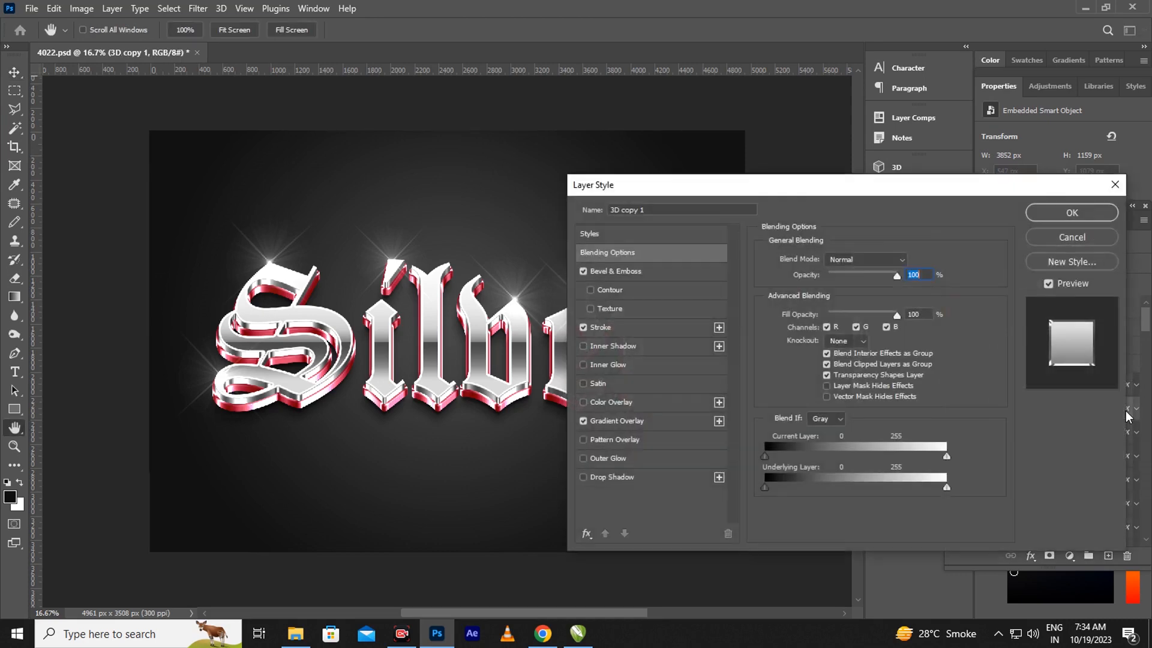
left_click(644, 275)
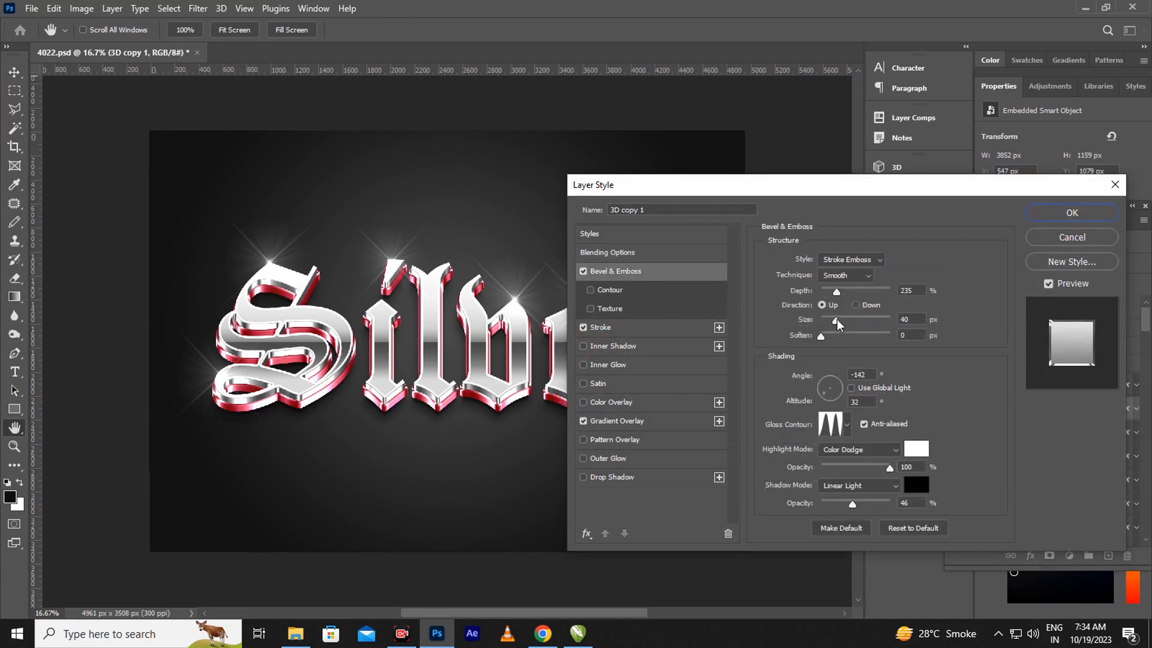
left_click_drag(838, 324, 843, 324)
left_click_drag(843, 324, 832, 342)
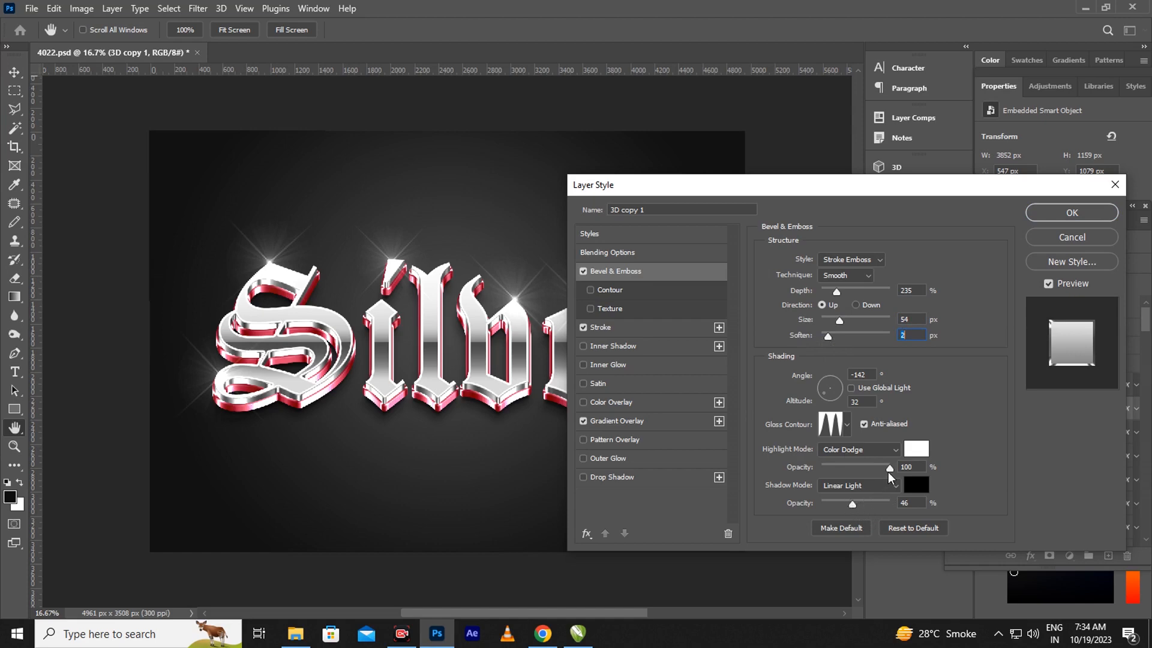
left_click_drag(890, 470, 888, 470)
- Set the 3D copy 1 stroke gradient scale to 88%, move the gradient's last colour stop slightly inward, and apply the style
left_click(633, 326)
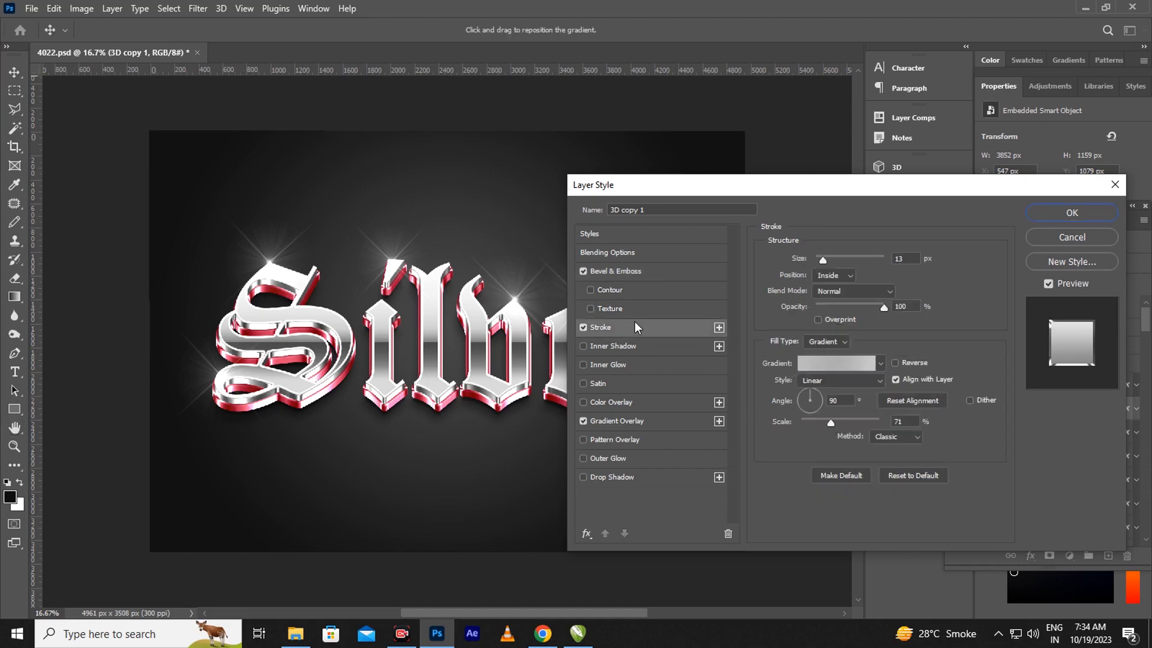
left_click_drag(830, 422, 838, 424)
left_click(842, 425)
left_click(835, 366)
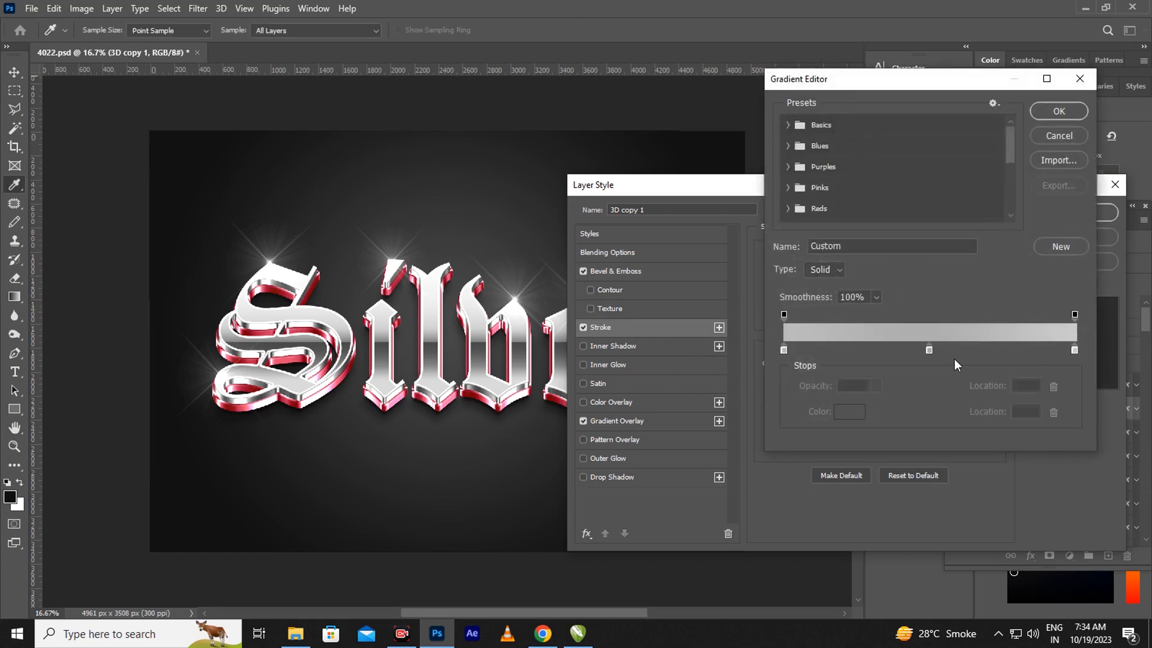
left_click_drag(1074, 351, 1051, 354)
left_click(1059, 111)
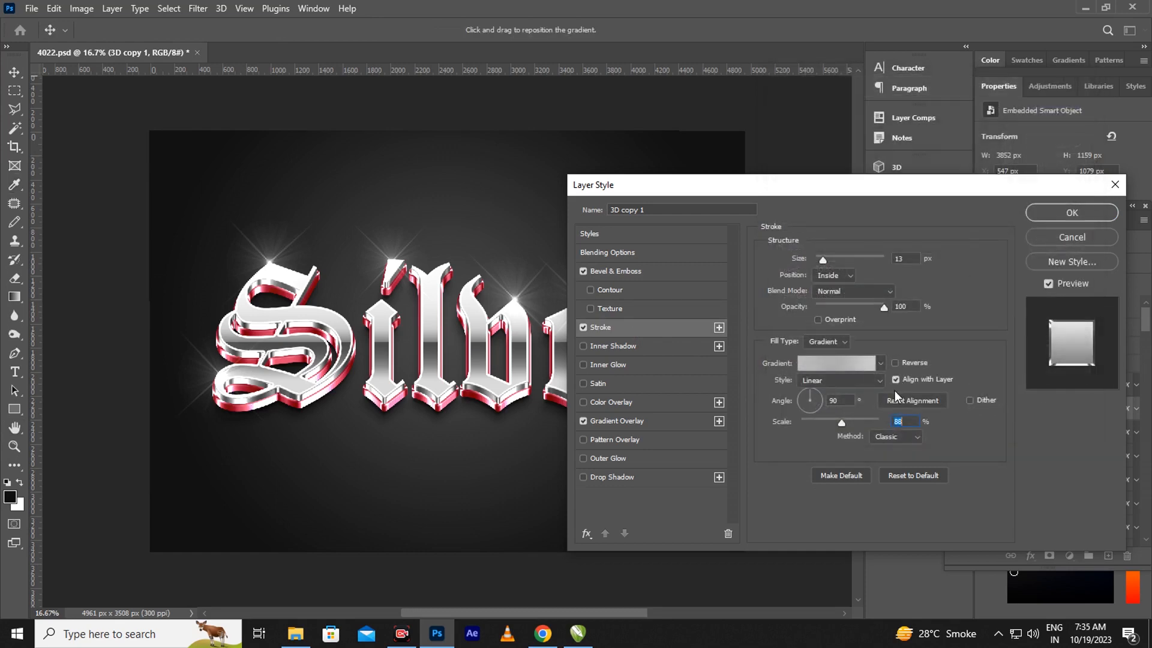
left_click(1060, 213)
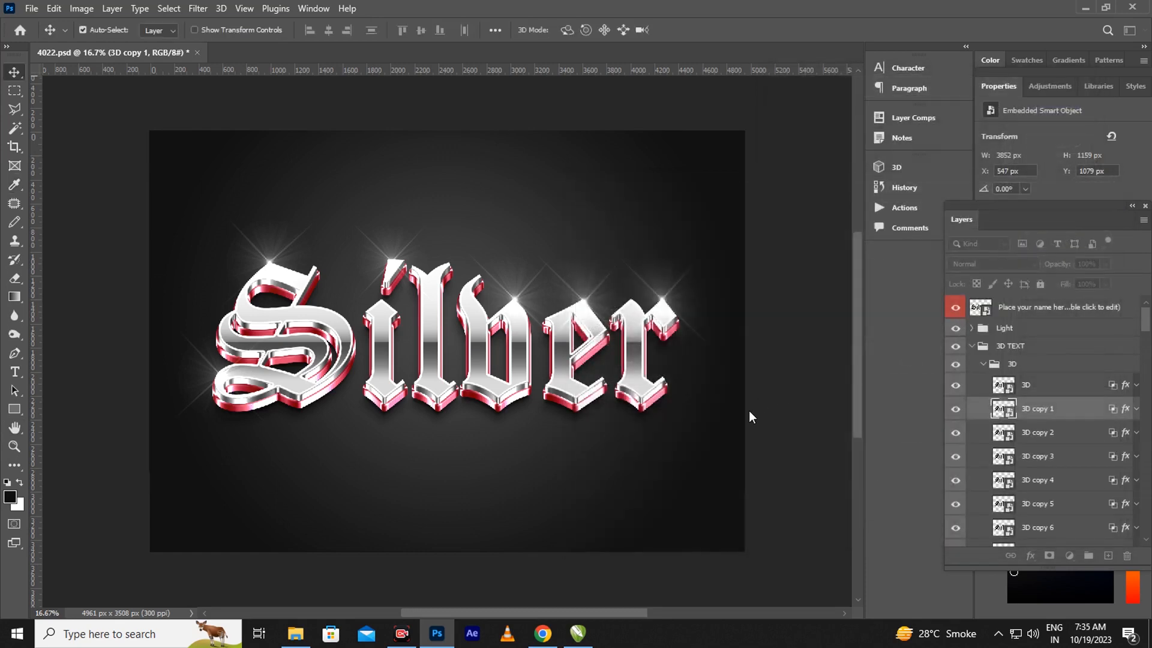
- Open the 3D copy 2 layer's style settings and set the Bevel & Emboss size to 57 px
left_click(1125, 434)
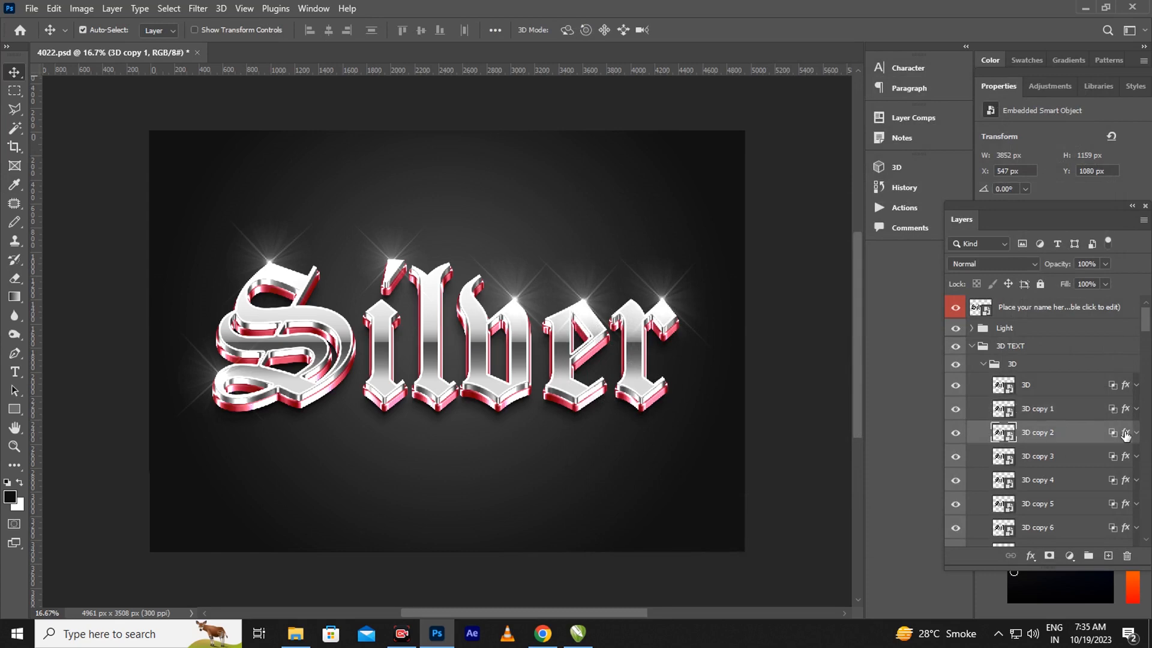
key("h")
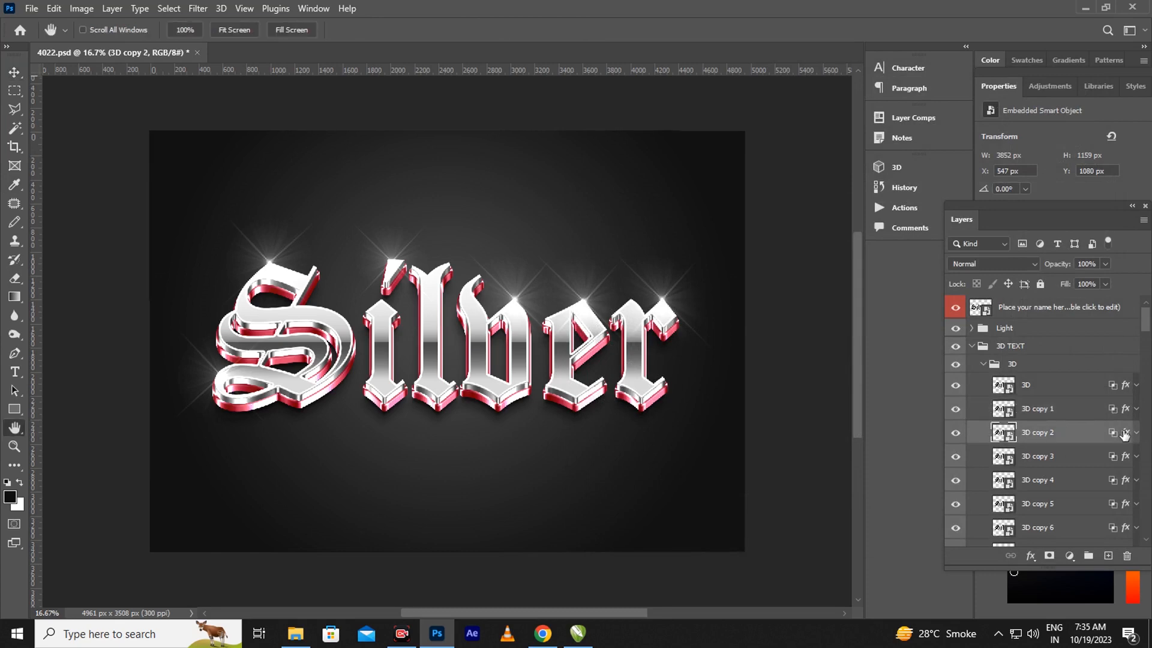
double_click(1126, 433)
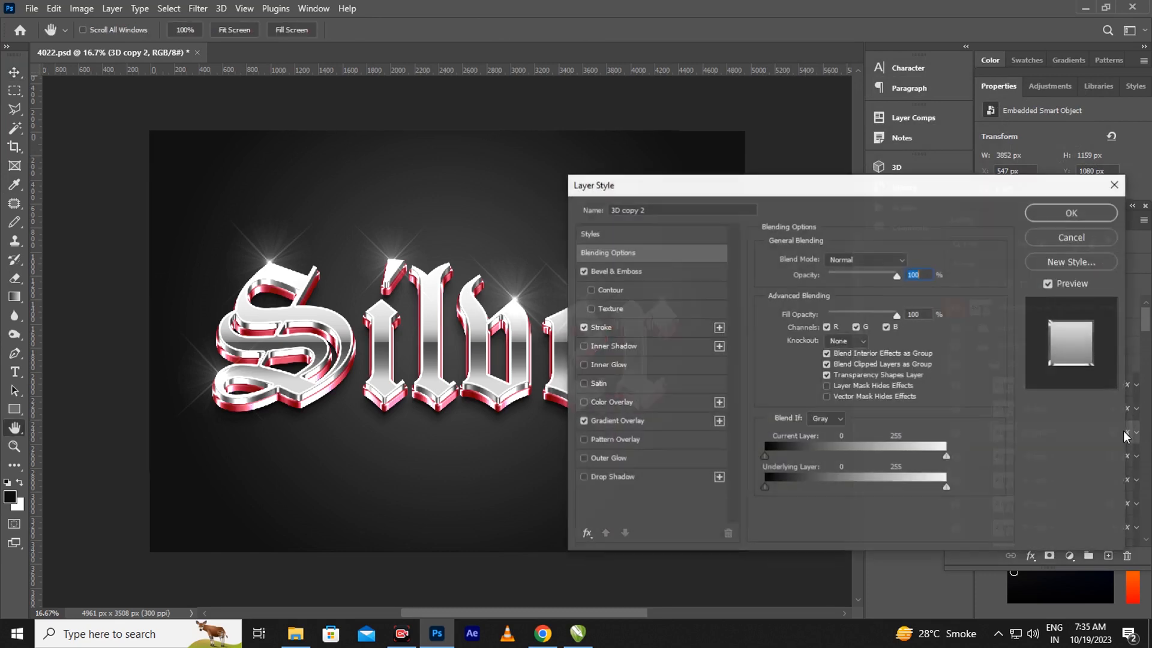
left_click(645, 273)
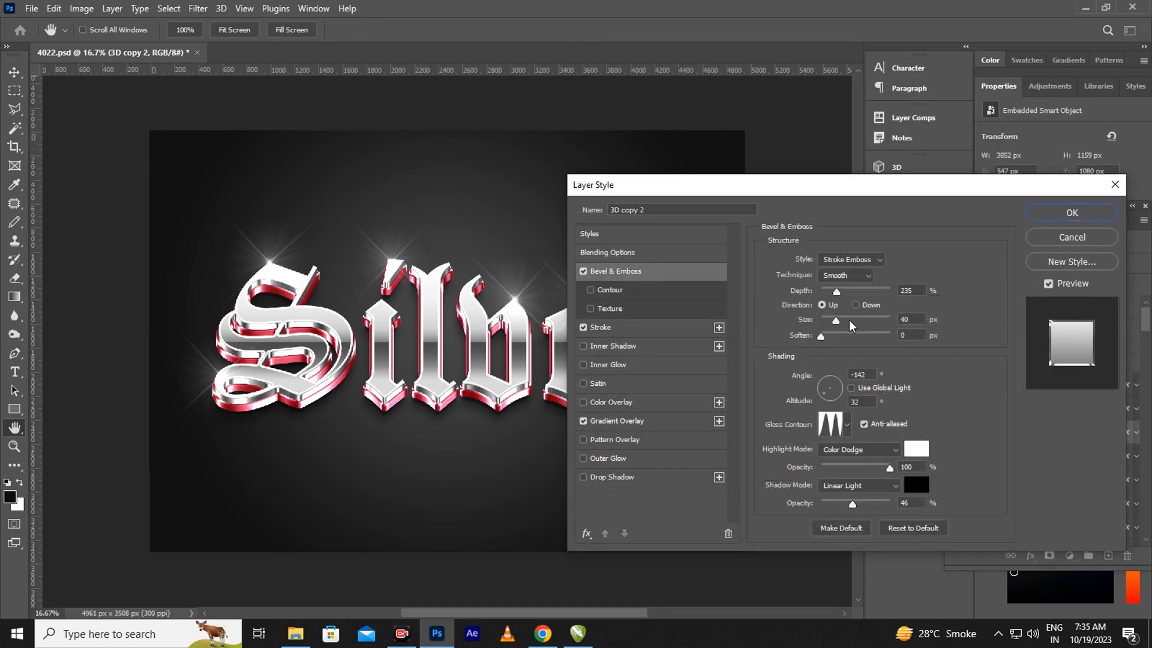
mouse_move(838, 322)
left_mouse_down()
mouse_move(851, 323)
mouse_move(841, 322)
left_mouse_up()
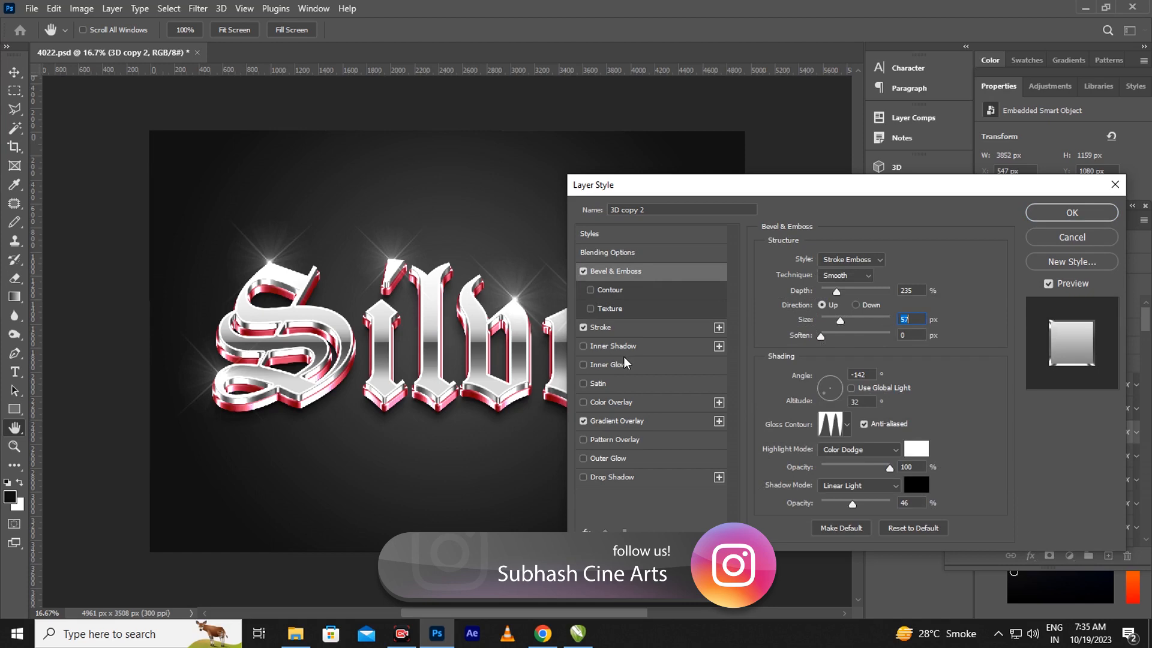
- Set the 3D copy 2 layer's Gradient Overlay scale to 112% and apply the style
left_click(638, 329)
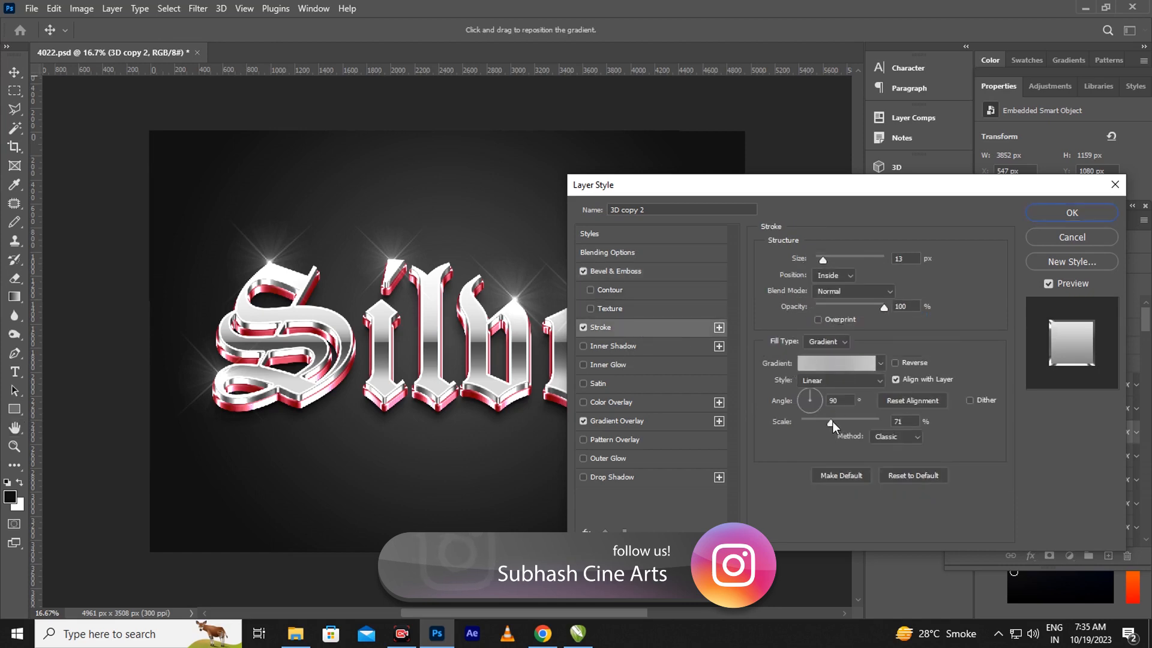
left_click(665, 420)
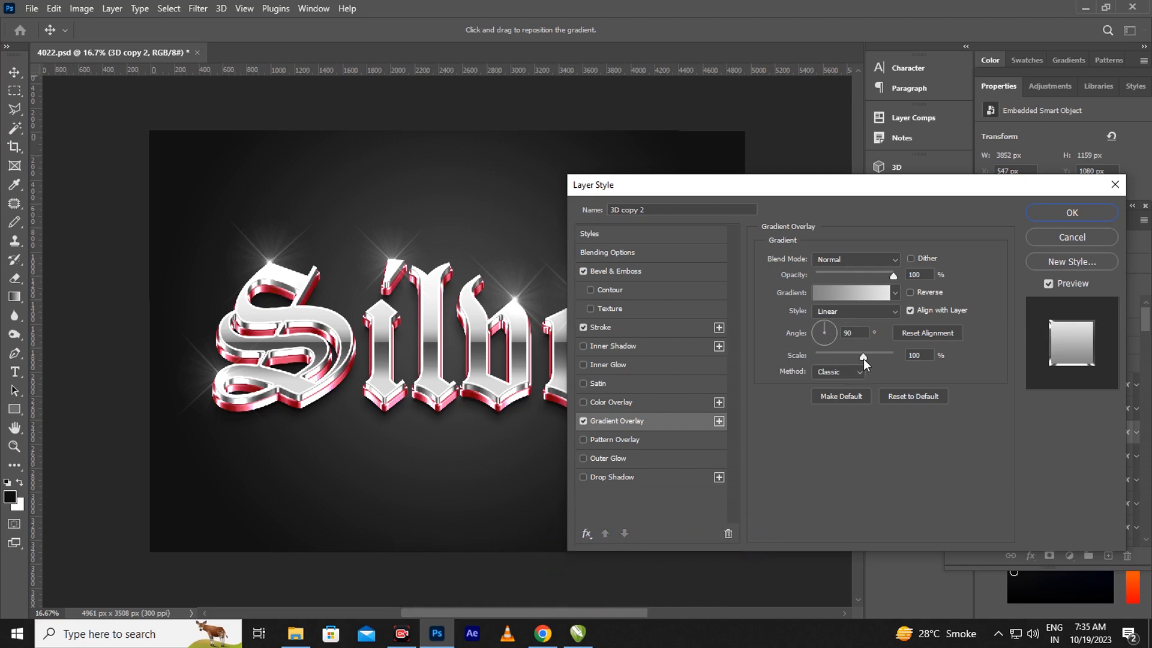
left_click_drag(862, 359, 871, 360)
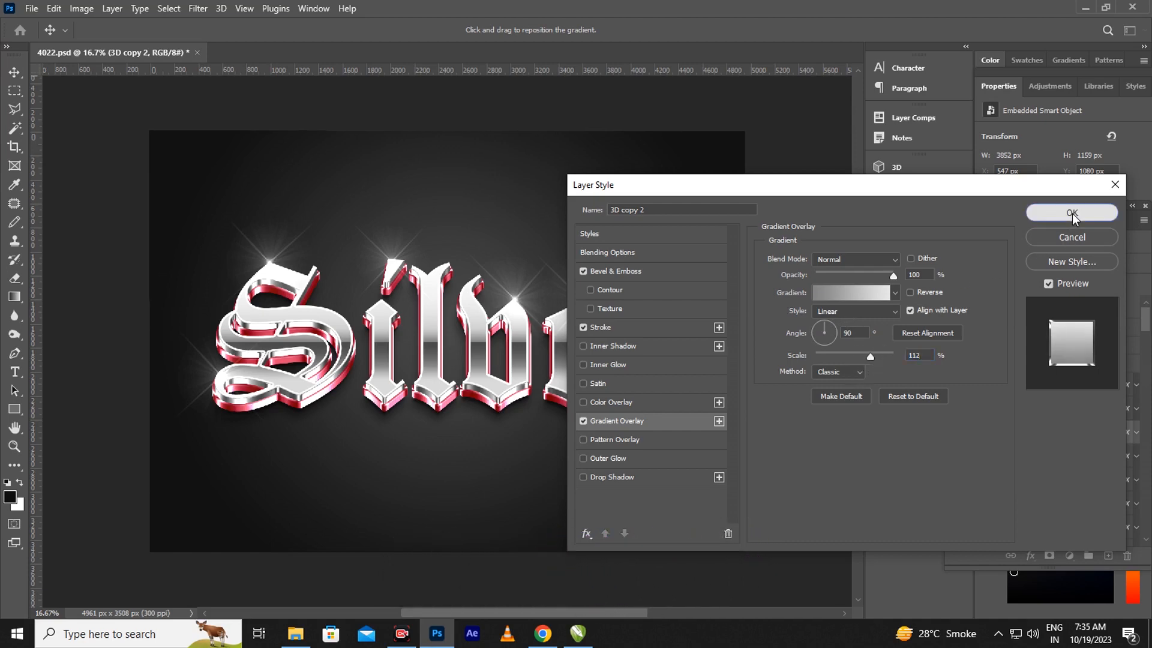
left_click(1072, 212)
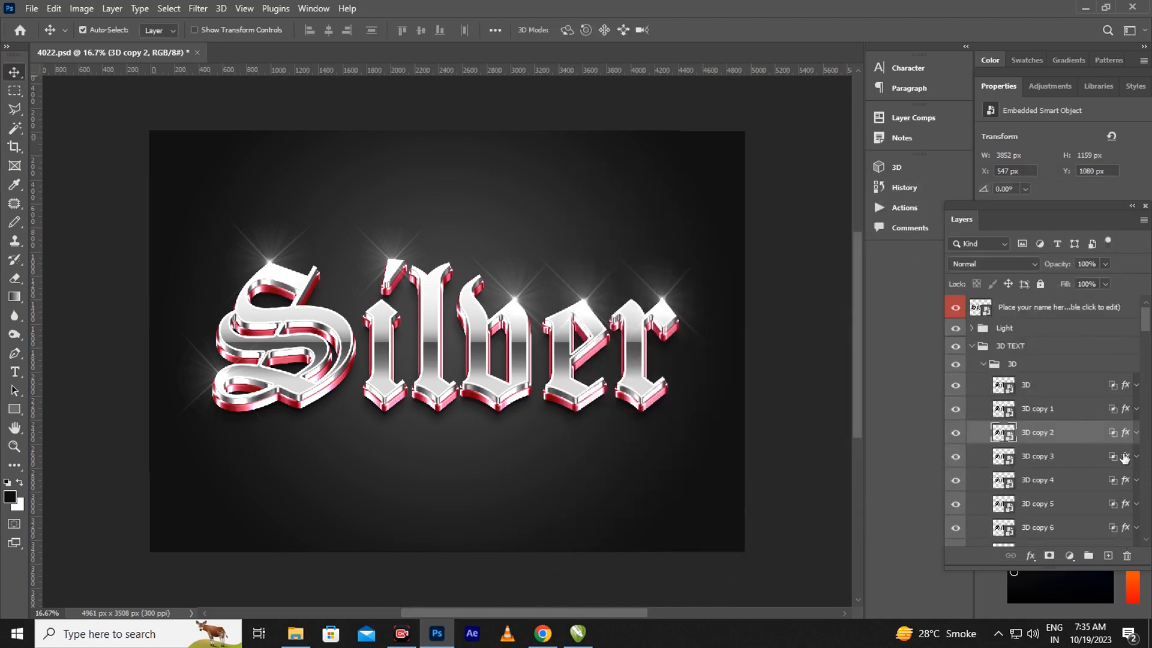
- Open the 3D copy 3 layer's style settings and increase the Bevel & Emboss size to about 54 px
left_click(1124, 456)
key("h")
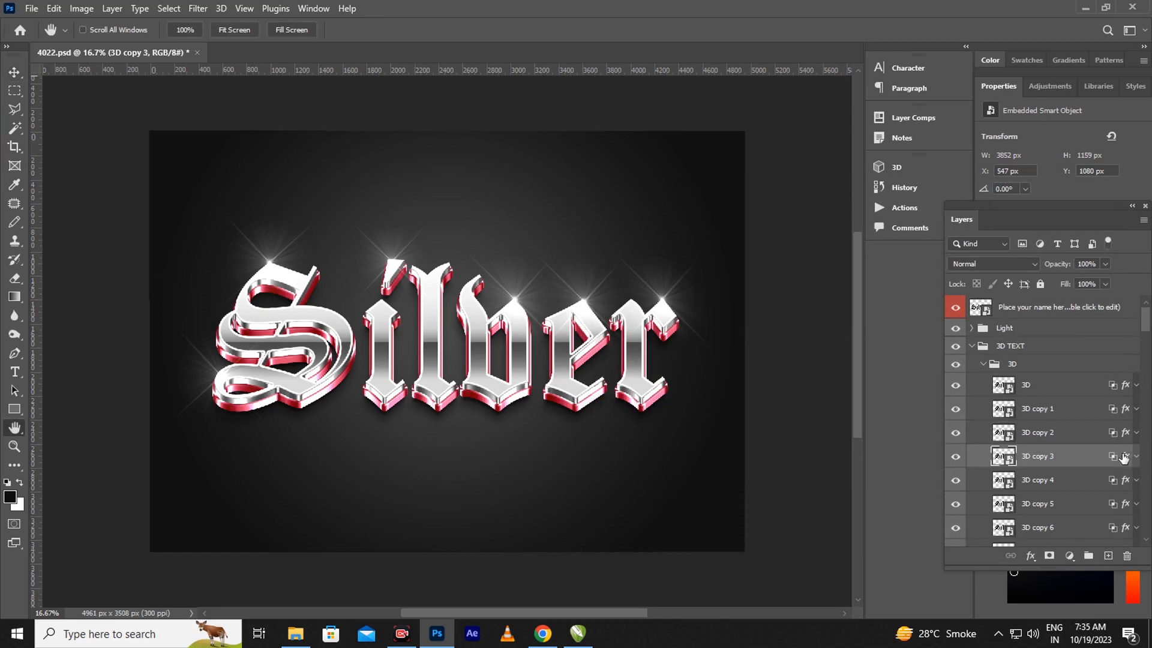
double_click(1114, 455)
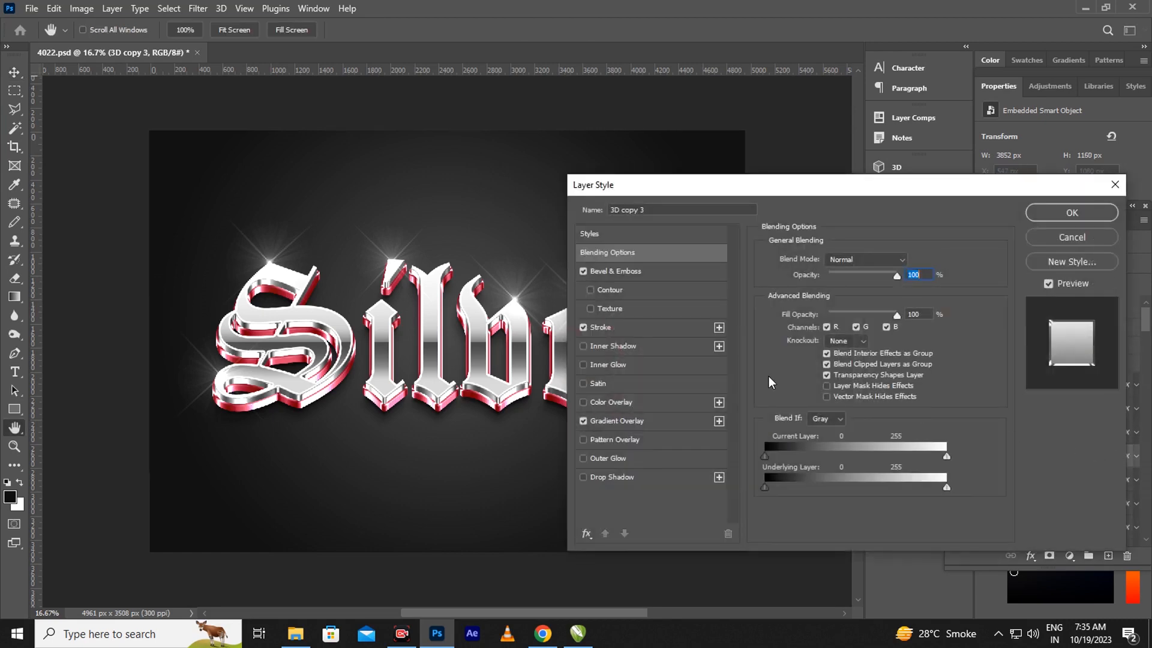
left_click(622, 273)
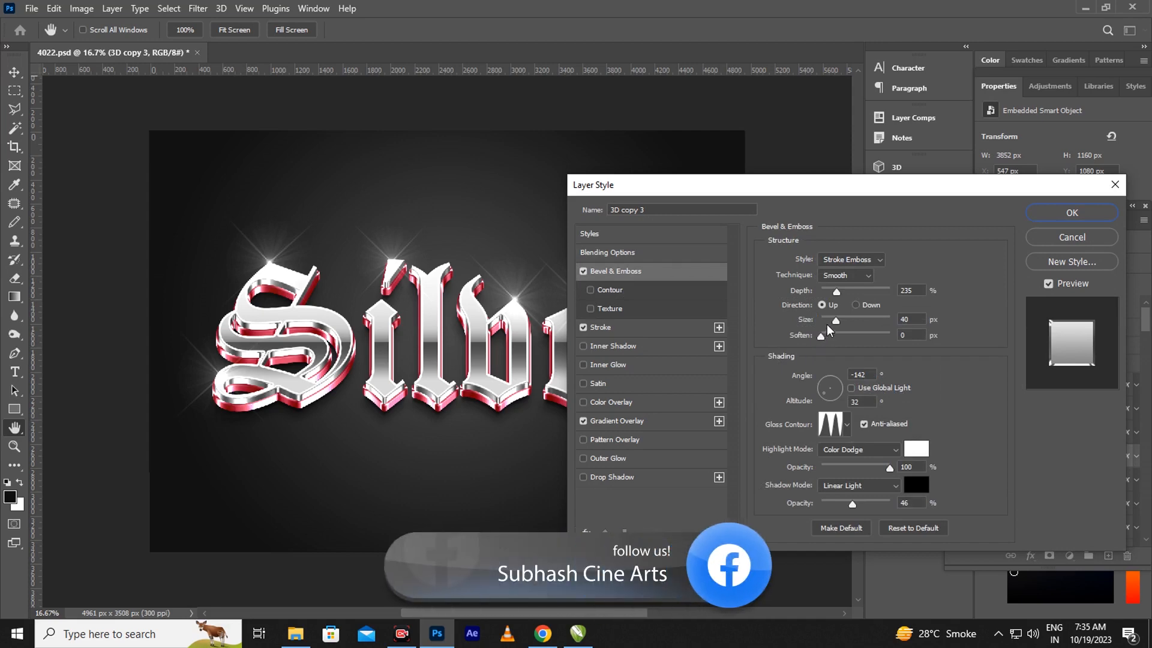
left_click_drag(843, 323, 840, 324)
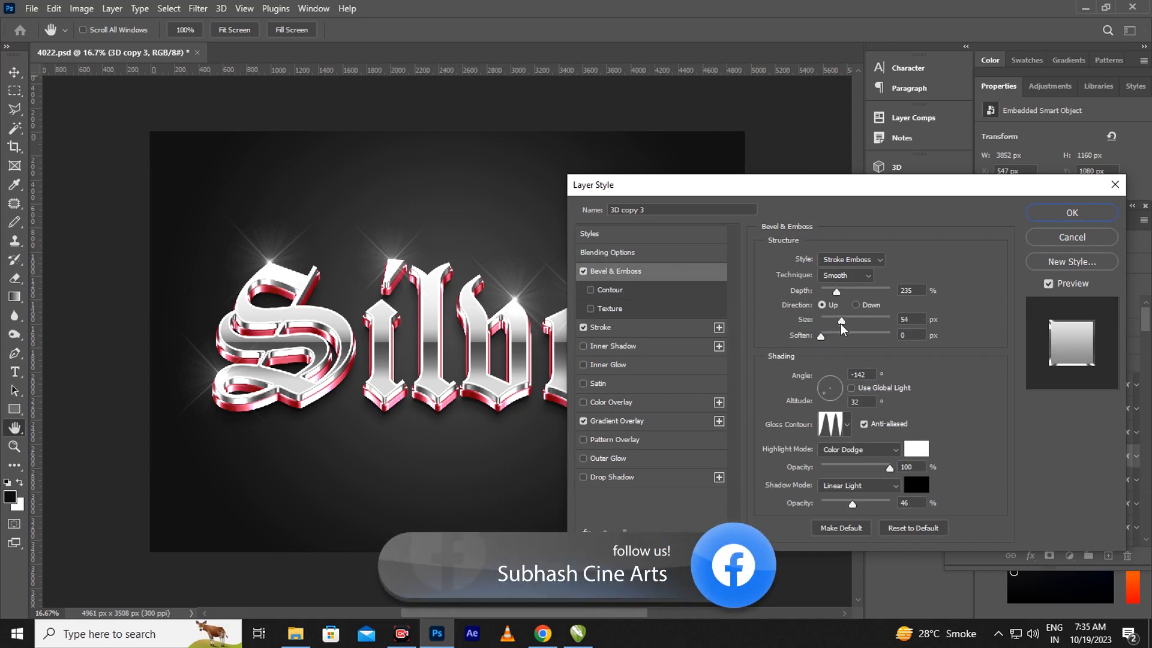
- Set the 3D copy 3 stroke gradient scale to 88%, adjust its Gradient Overlay scale, and apply the style
left_click(630, 331)
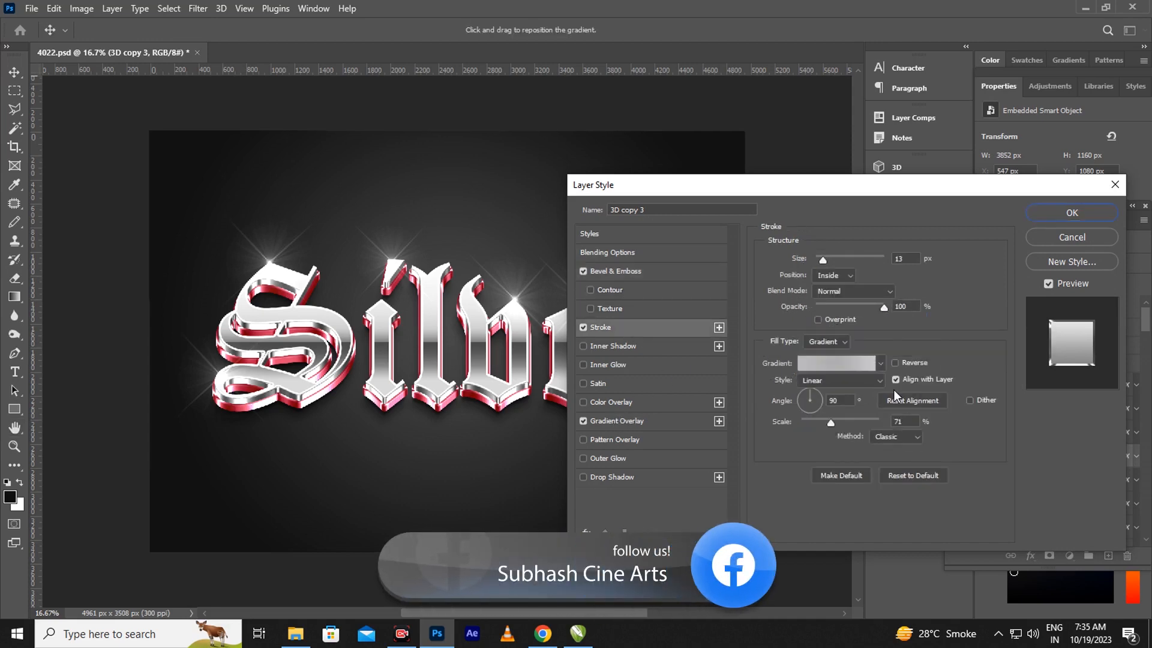
left_click_drag(830, 422, 842, 425)
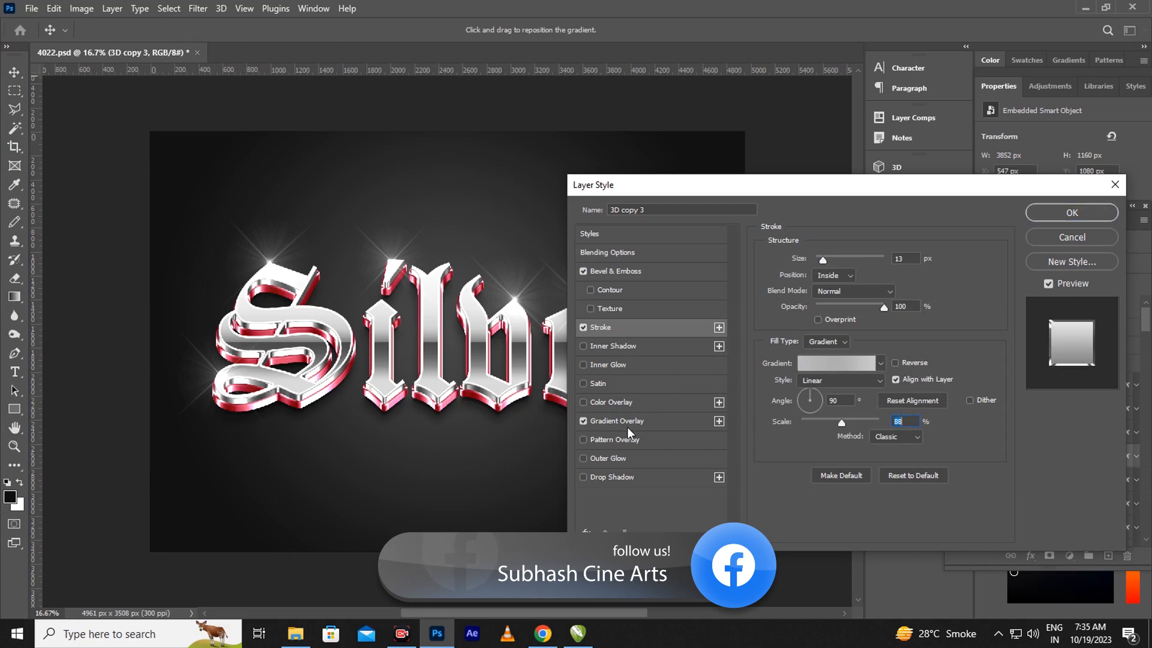
left_click(628, 423)
left_click_drag(862, 360, 873, 358)
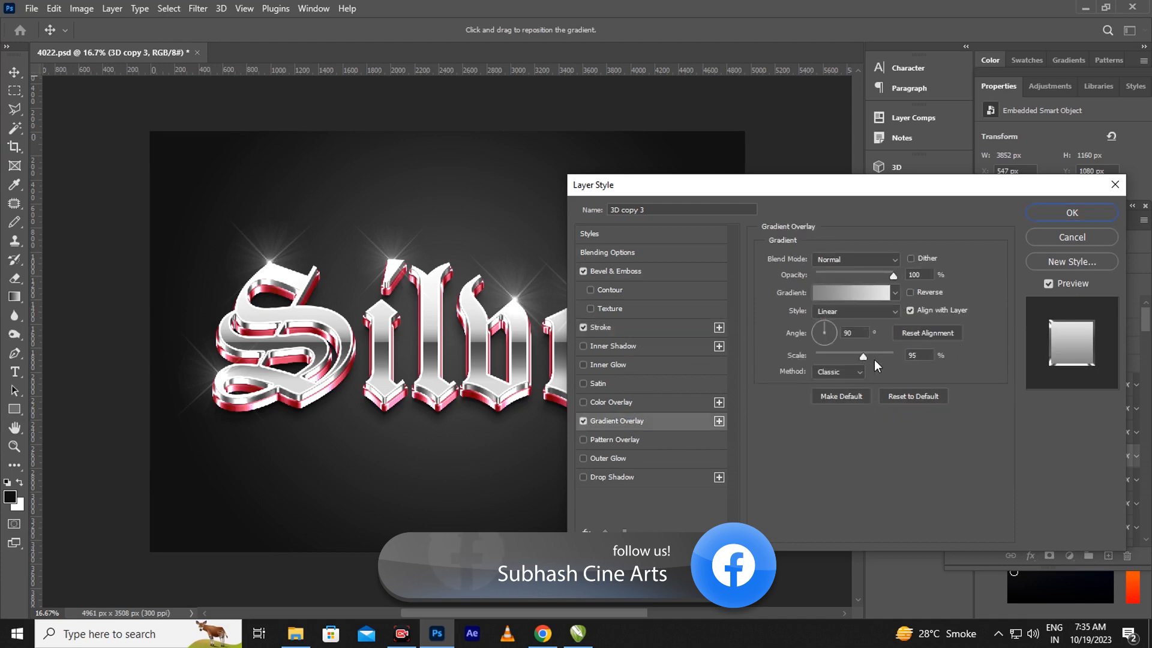
left_click(1074, 215)
- In the 3D copy 4 layer's Bevel & Emboss, set depth to 261%, size to 62 px and soften to 2 px
left_click(1127, 481)
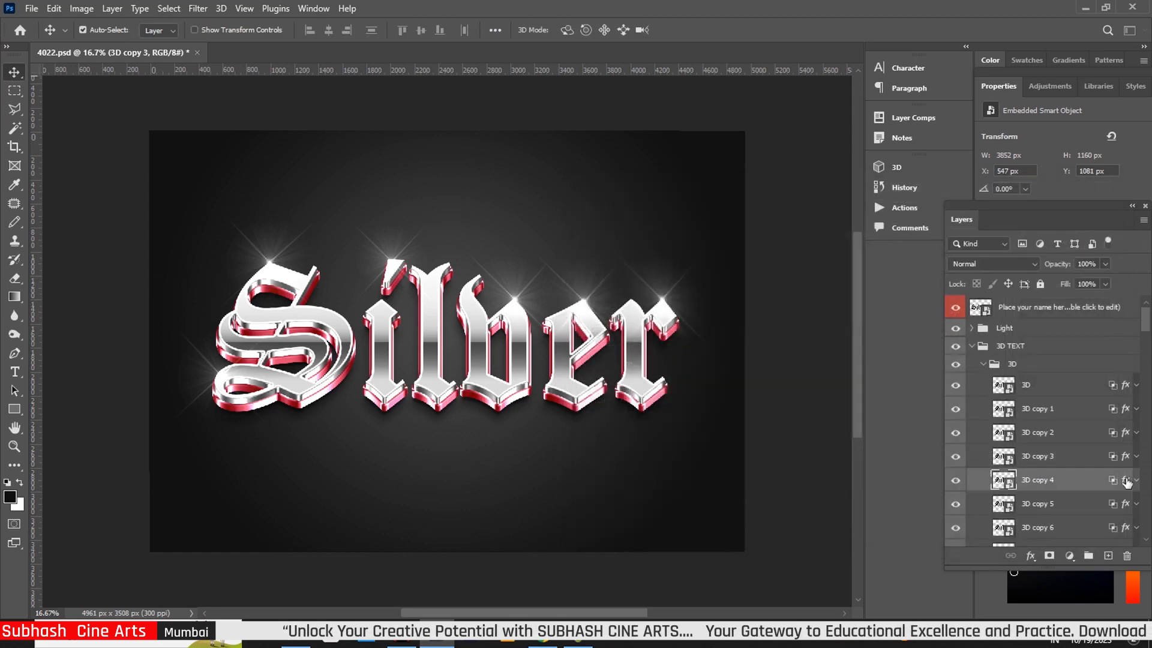
key("h")
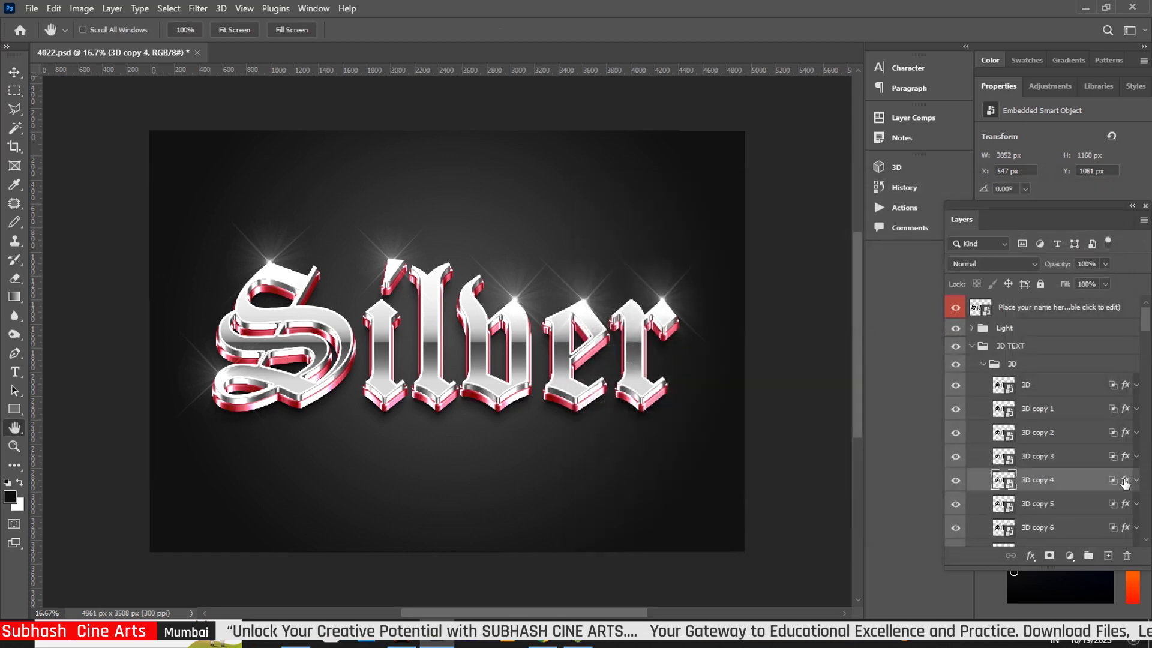
double_click(1125, 482)
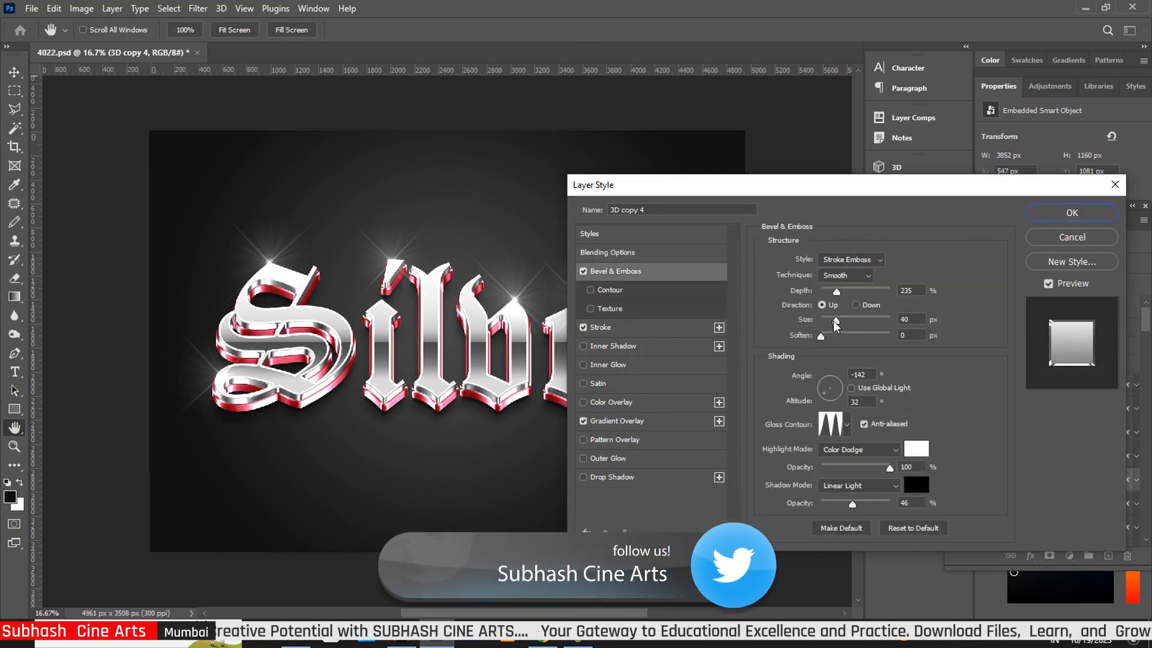
left_click_drag(836, 321, 838, 294)
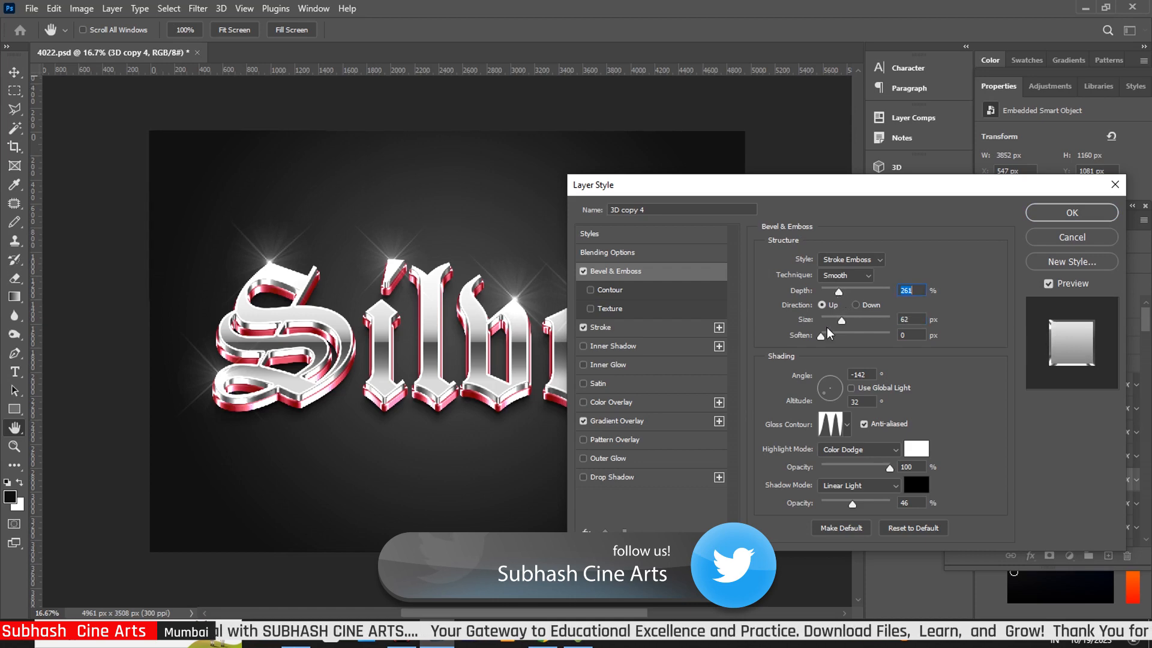
left_click_drag(821, 336, 829, 337)
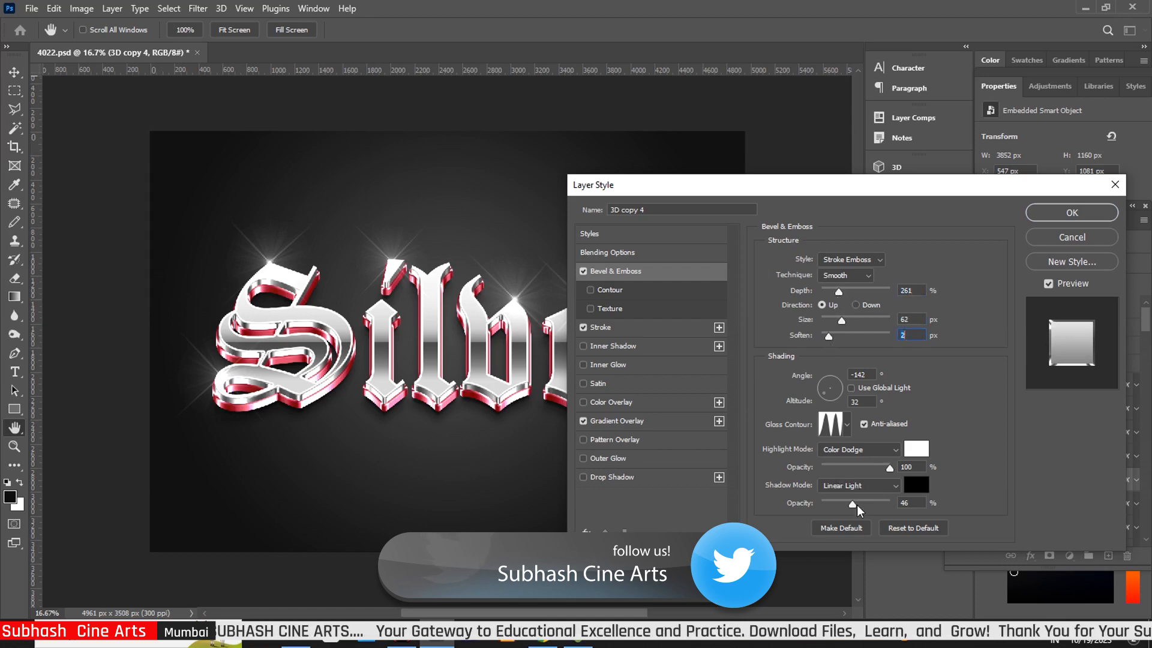
- Increase the 3D copy 4 stroke gradient scale to about 84%, check its Gradient Overlay settings, and apply the style
left_click(631, 335)
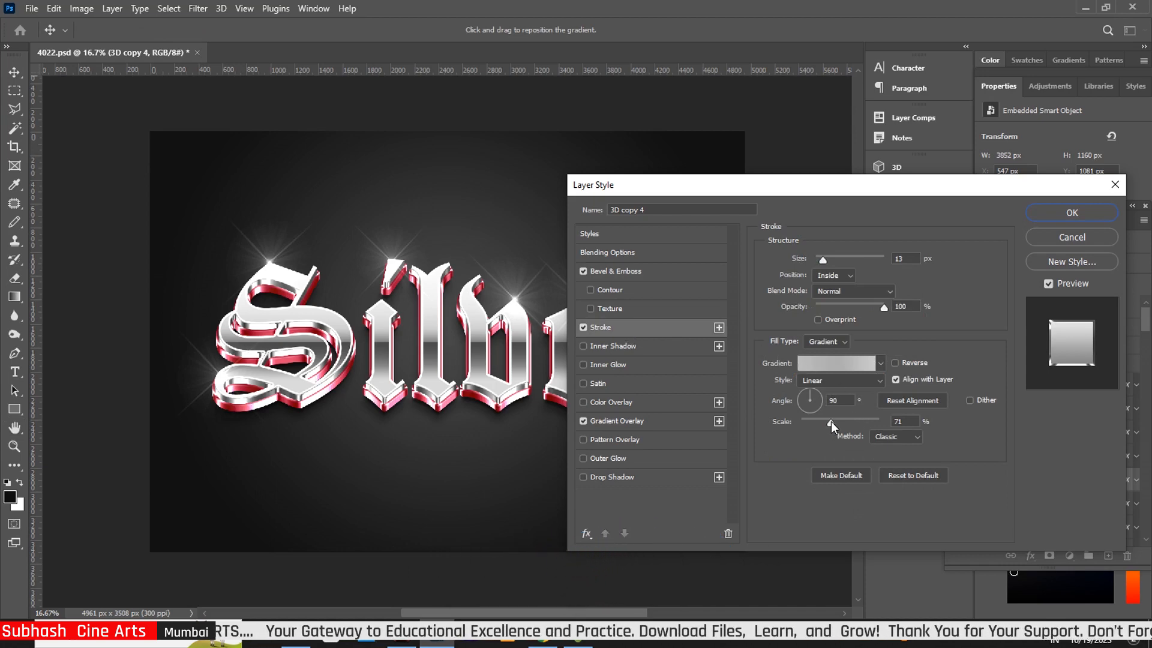
left_click_drag(836, 426, 844, 424)
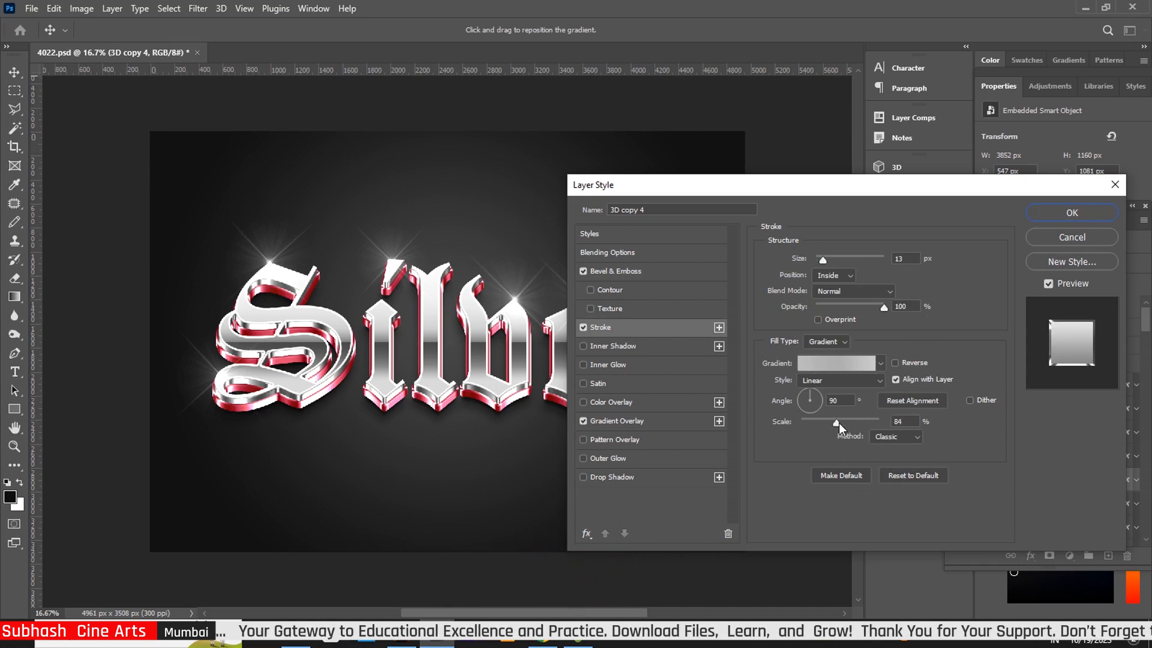
left_click(637, 424)
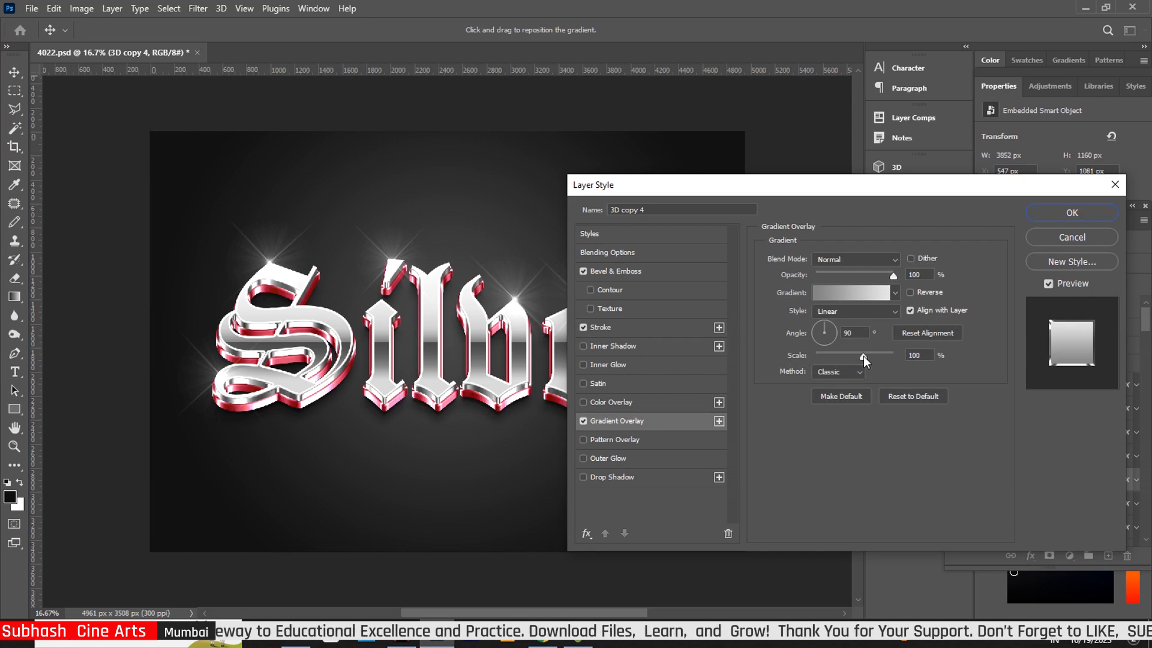
left_click(1071, 212)
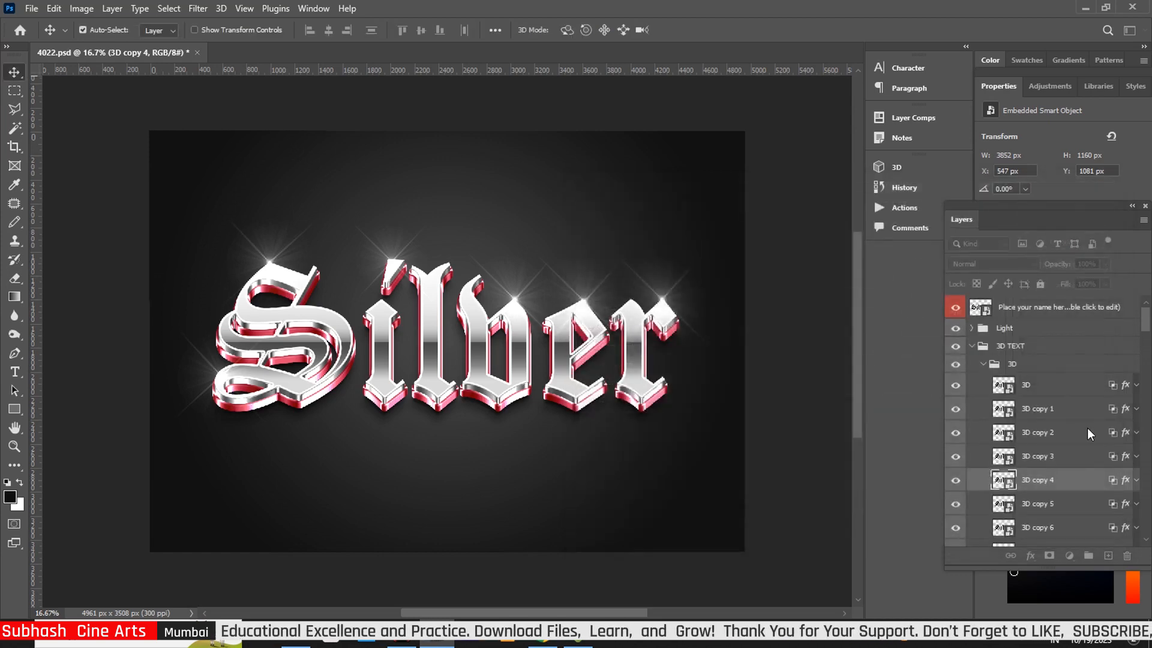
scroll(1147, 326, "down", 5)
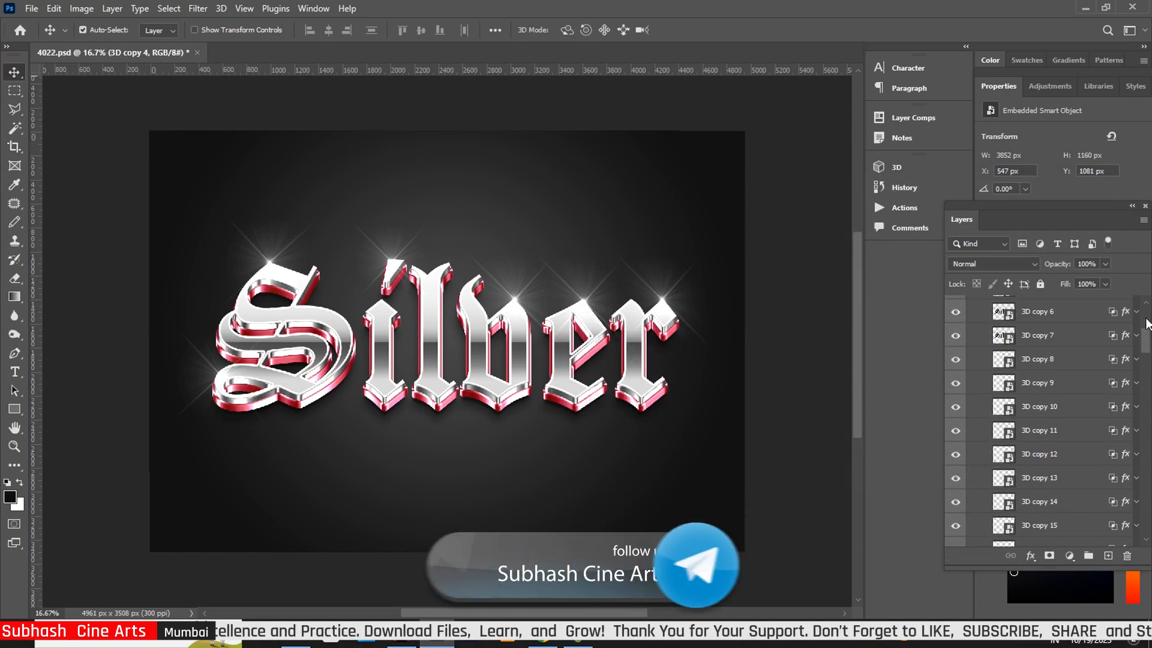
scroll(1147, 333, "up", 5)
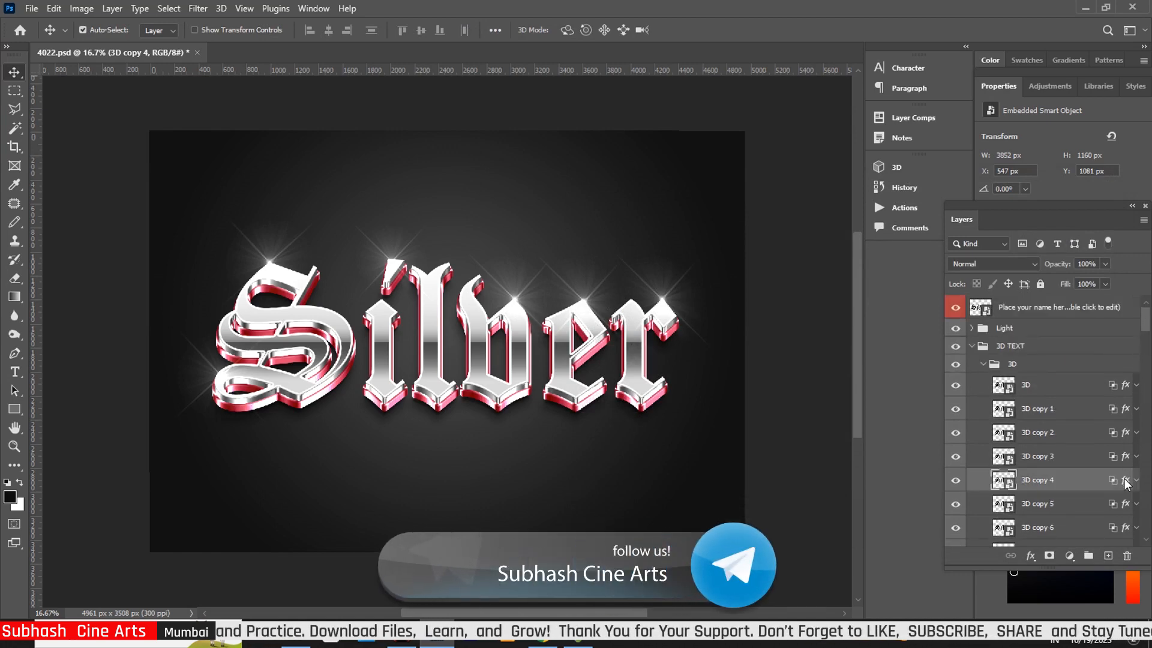
- In the 3D copy 5 layer's Bevel & Emboss, set the size to 43 px and the shadow opacity to 49%
left_click(1127, 506)
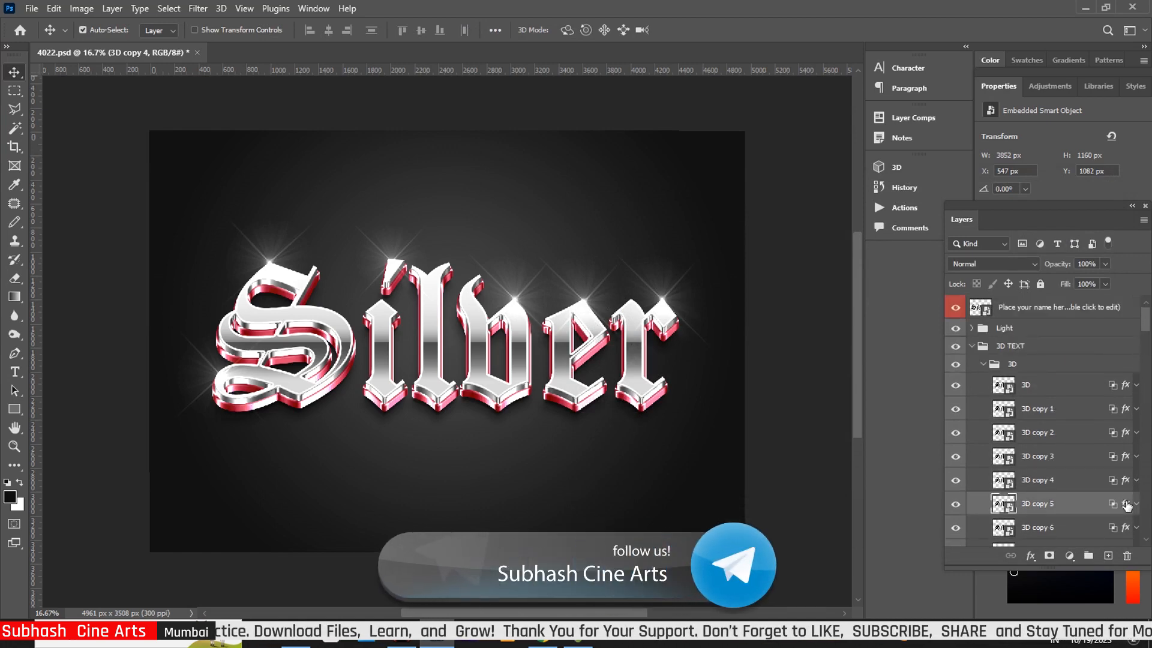
key("h")
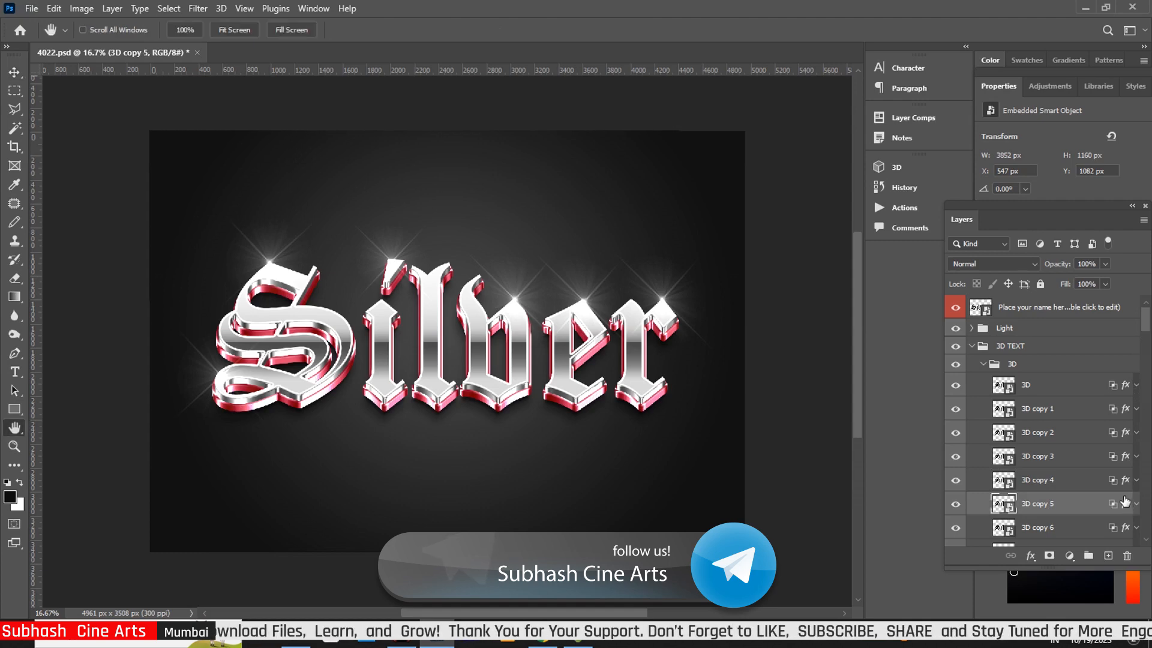
double_click(1125, 503)
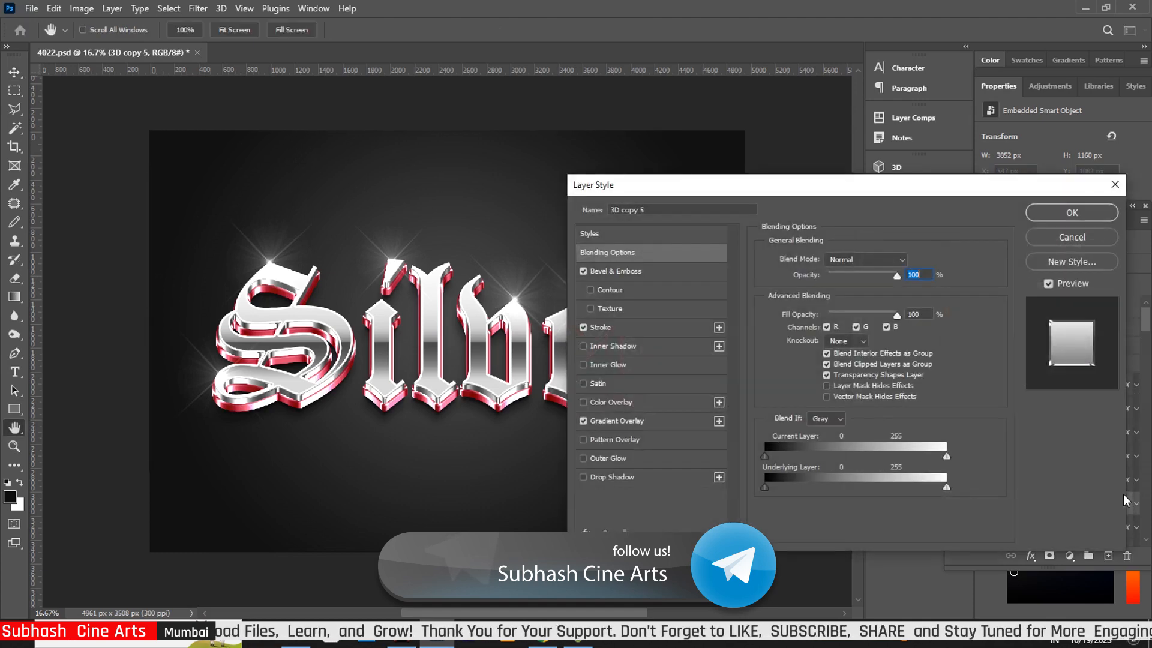
left_click(639, 274)
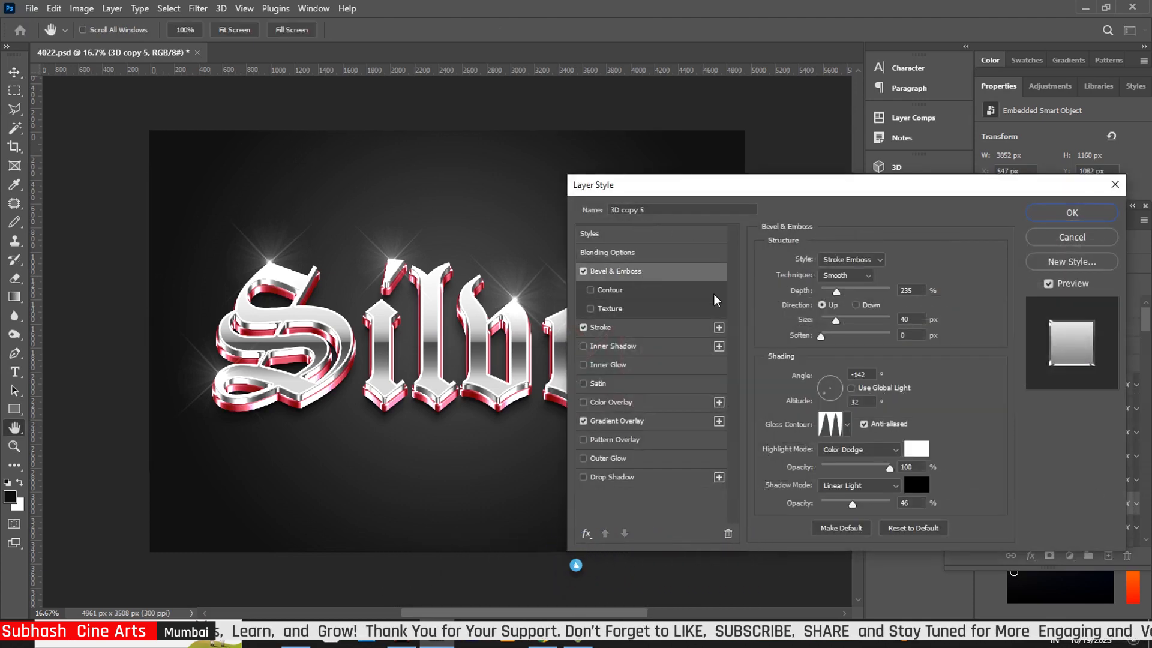
left_click(838, 322)
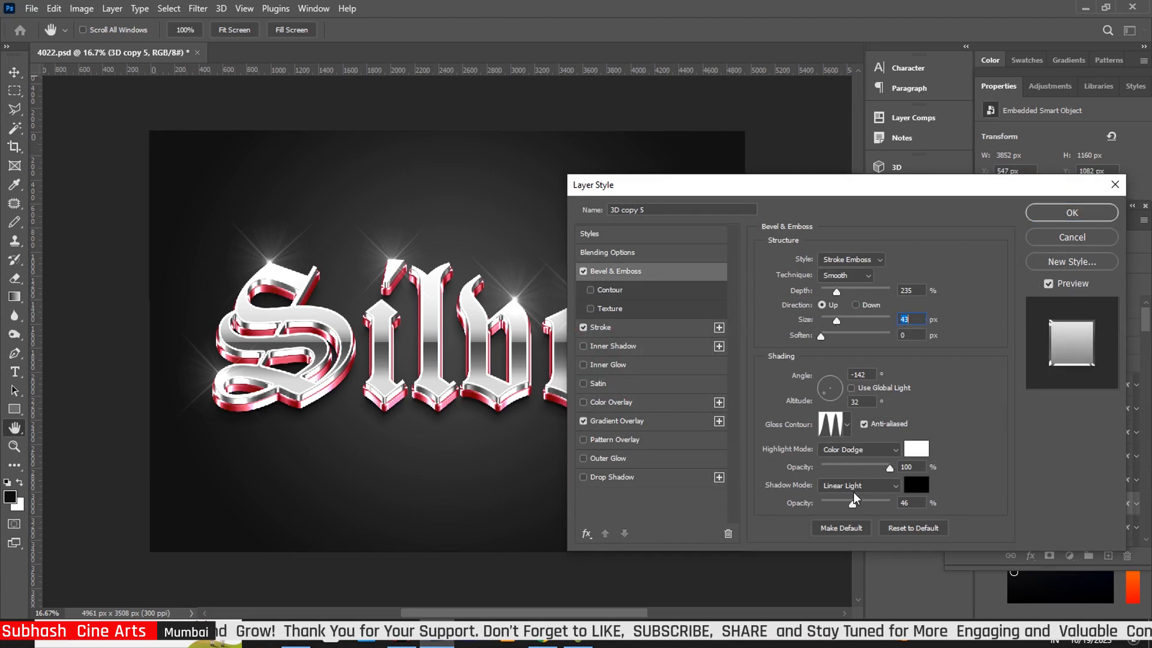
left_click(854, 504)
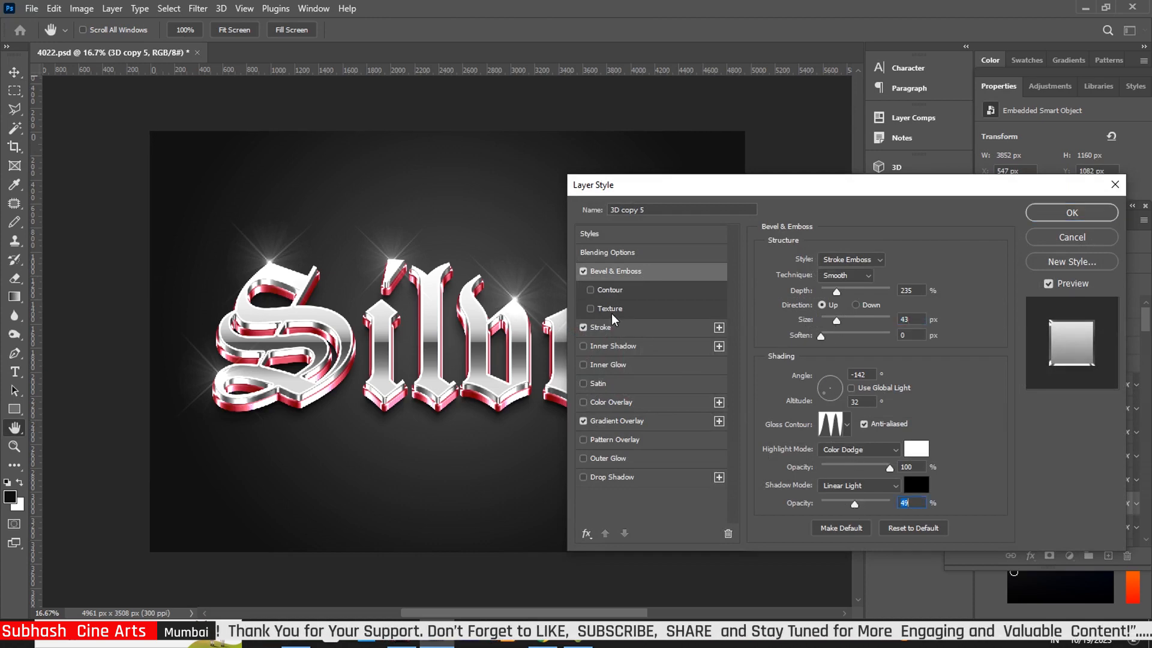
- Set the 3D copy 5 stroke gradient scale to 81% and Gradient Overlay scale to 108%, and apply the style
left_click(619, 329)
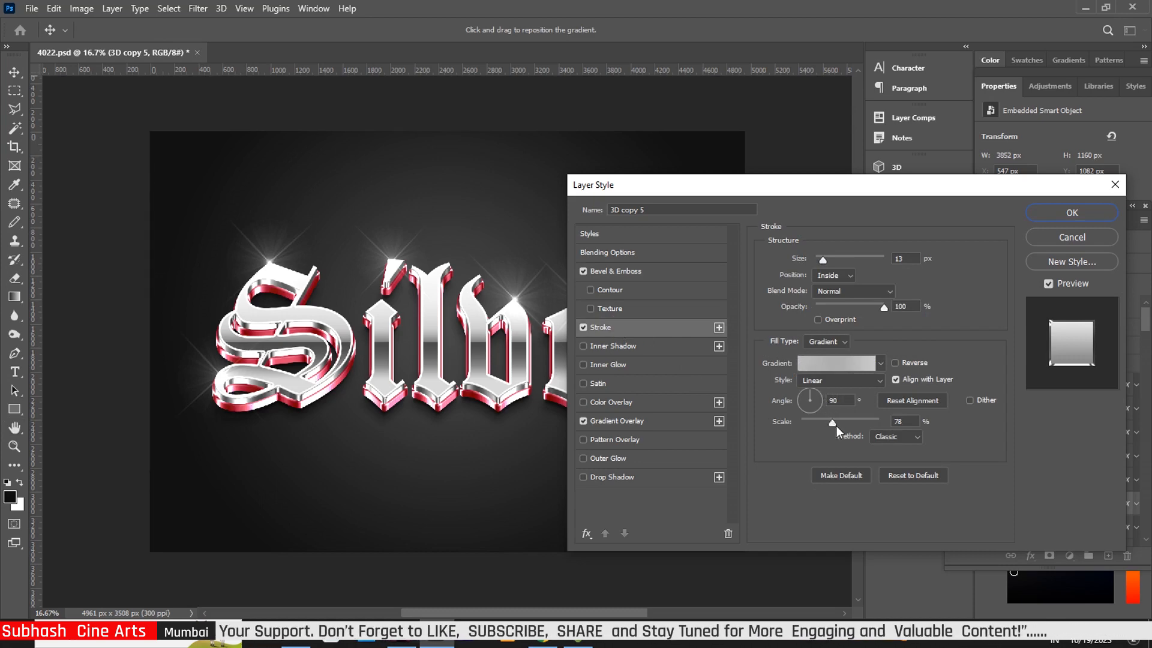
left_click_drag(837, 426, 839, 426)
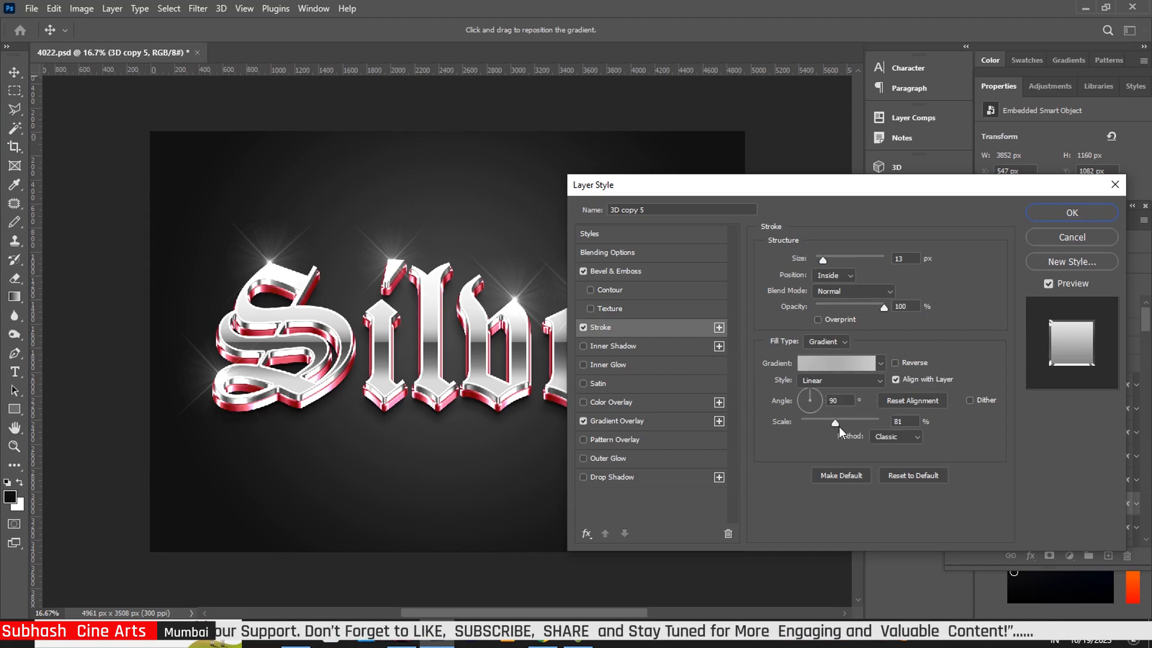
left_click(884, 306)
left_click(652, 420)
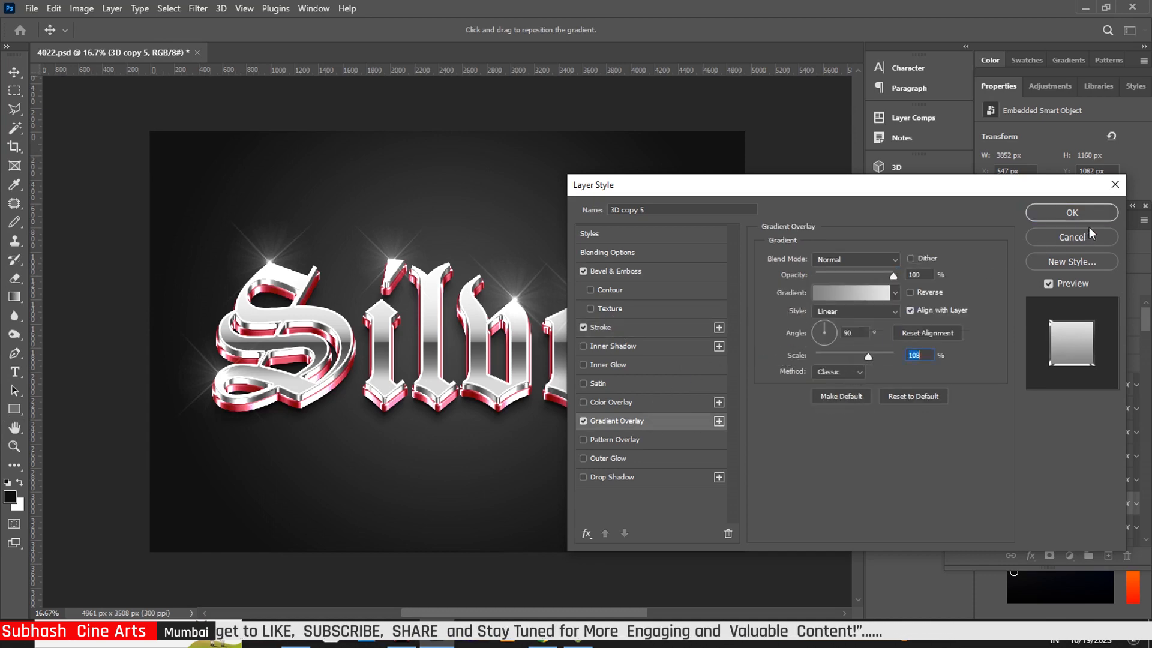
left_click(1072, 212)
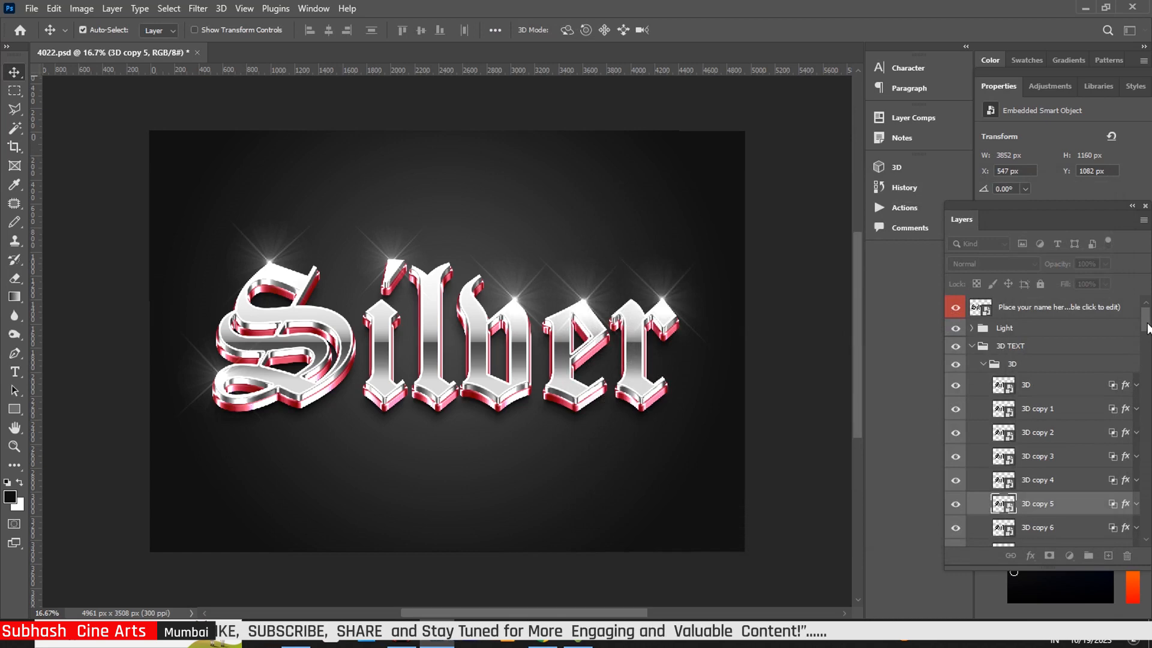
- Slightly increase the Bevel & Emboss size of the 3D copy 6 layer and apply the style
scroll(1150, 346, "down", 3)
scroll(1143, 366, "down", 2)
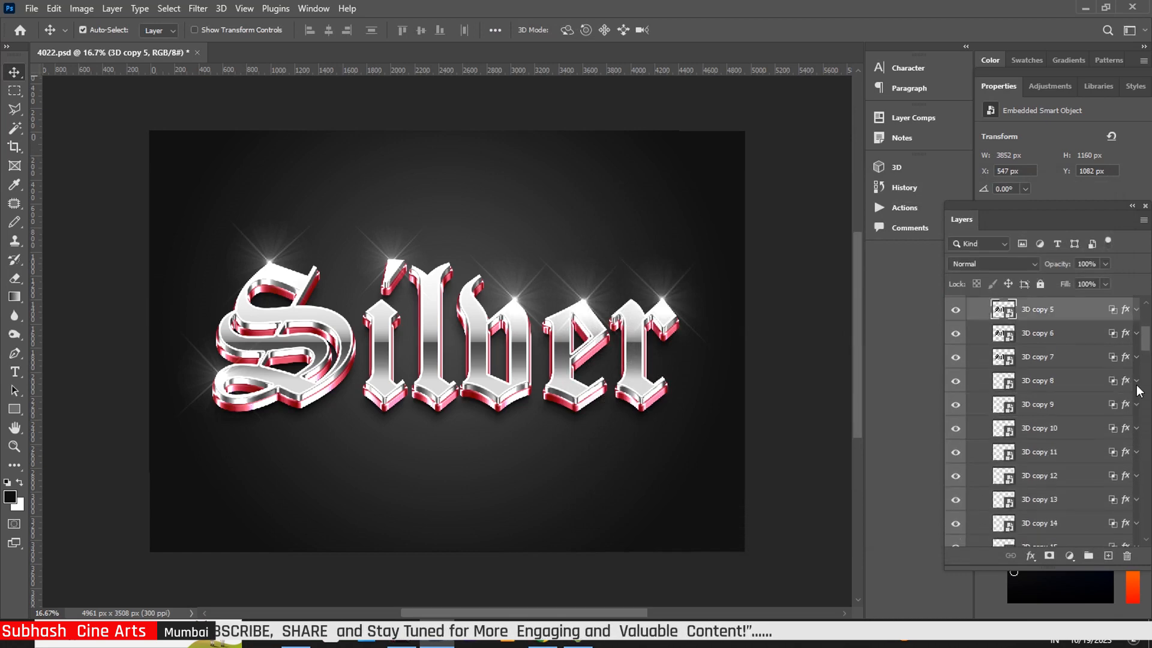
left_click(1126, 339)
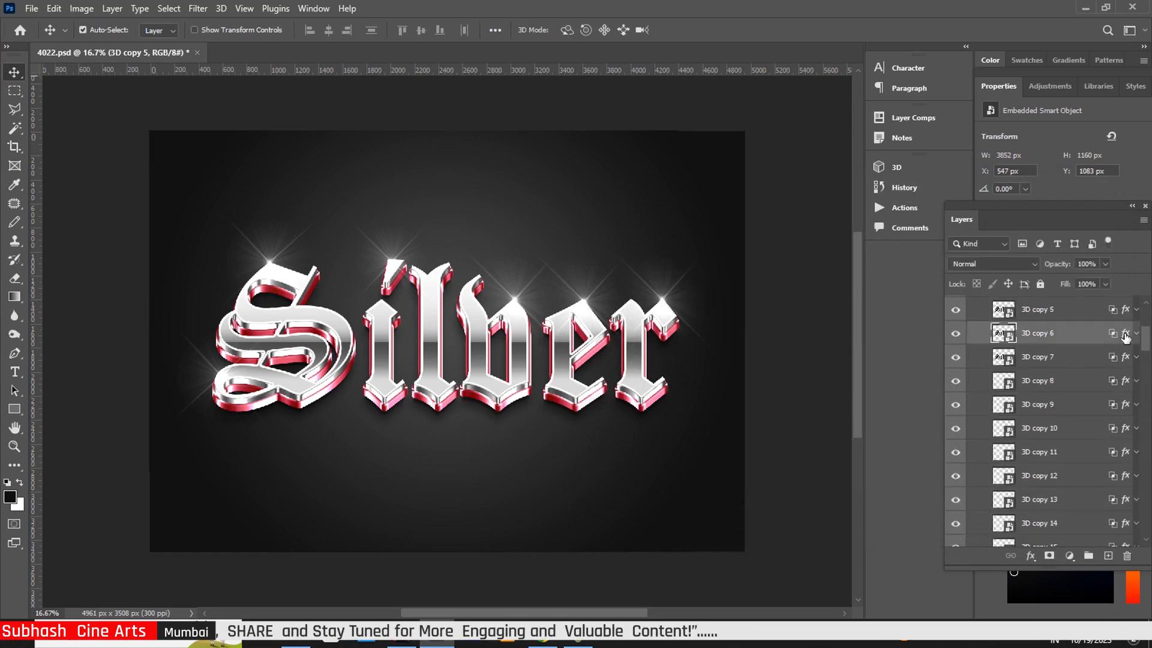
key("h")
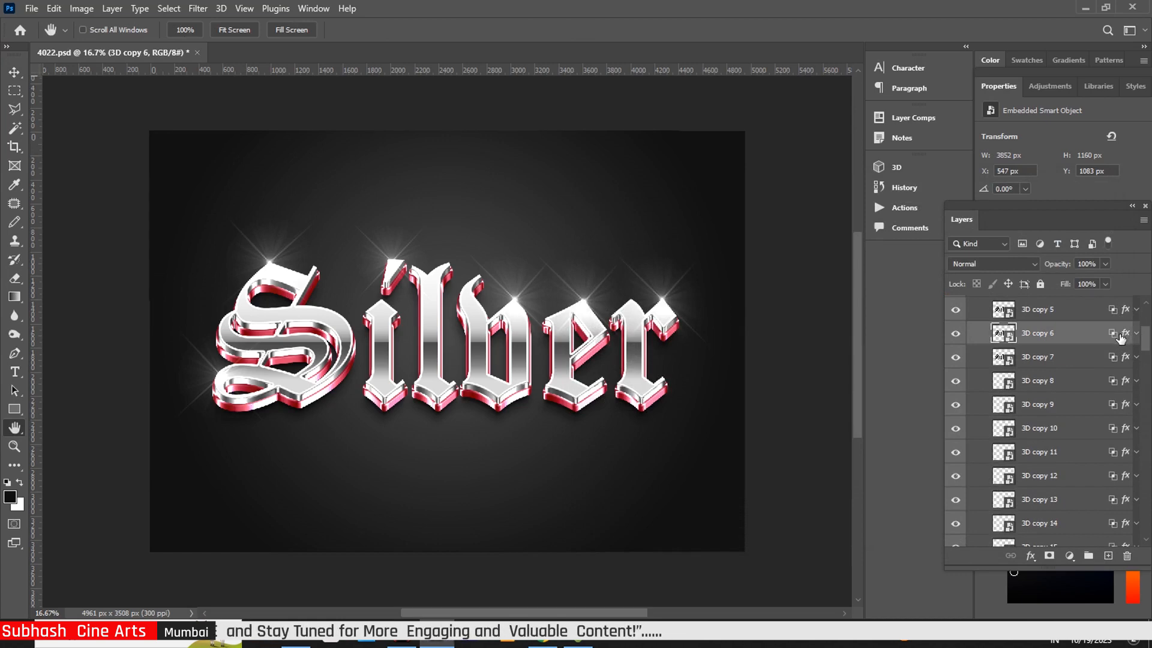
double_click(1124, 335)
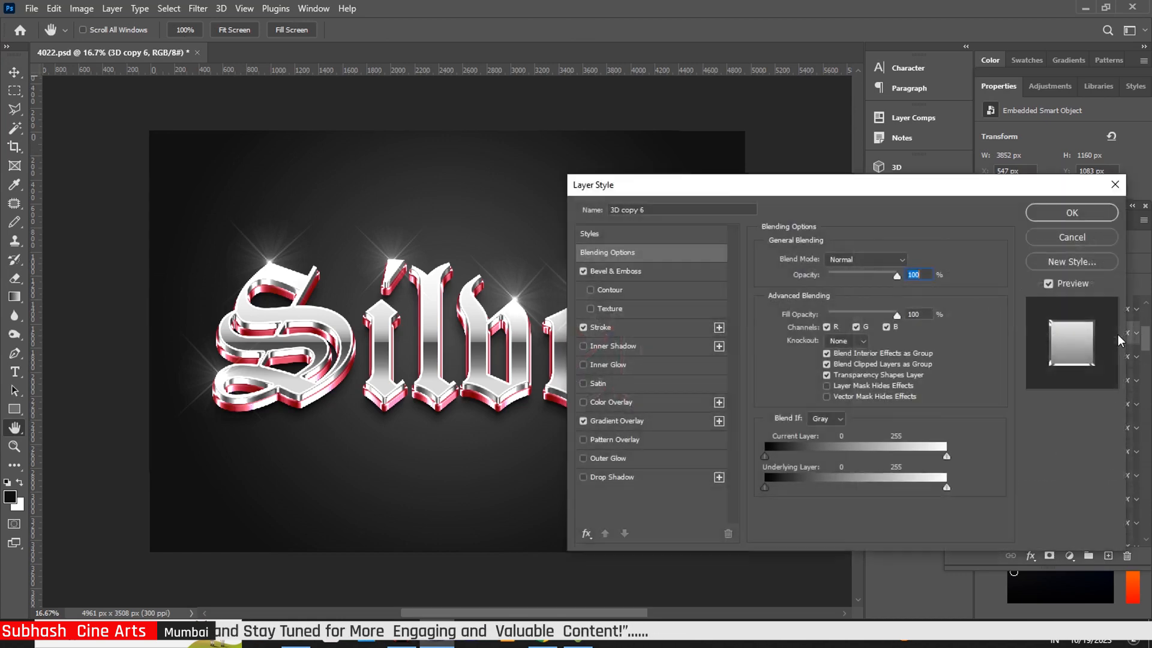
left_click(637, 272)
left_click_drag(836, 320, 839, 321)
left_click(1059, 214)
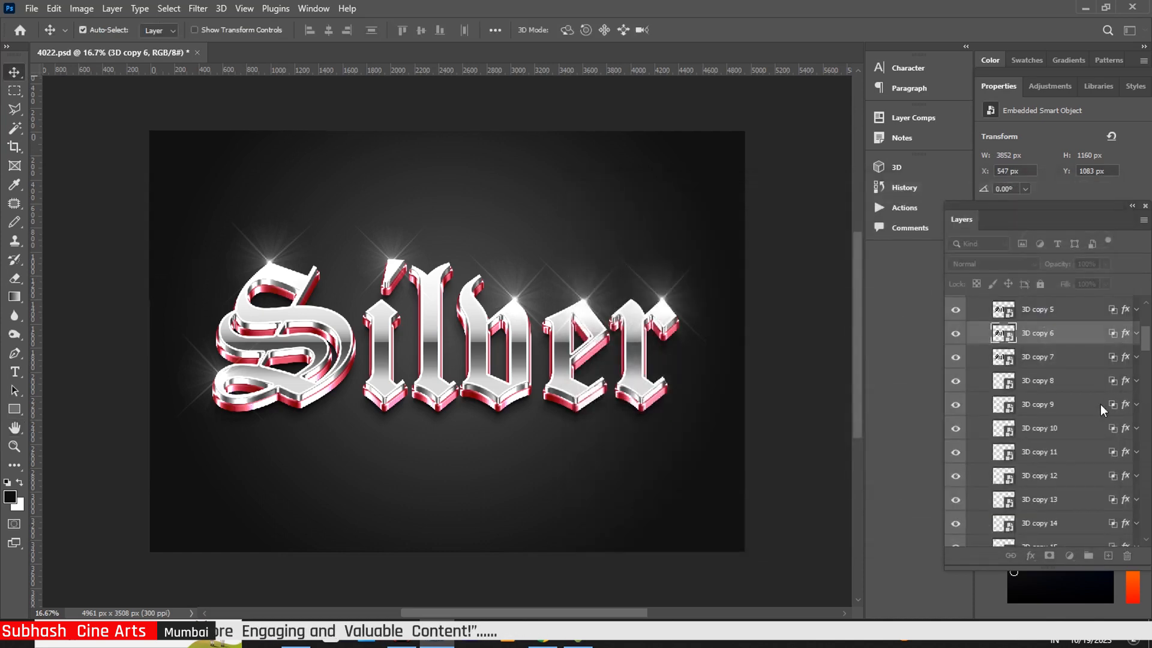
- Look through the stacked 3D layers, collapse their group, and inspect the contents of the SHADOW group
scroll(1044, 420, "down", 5)
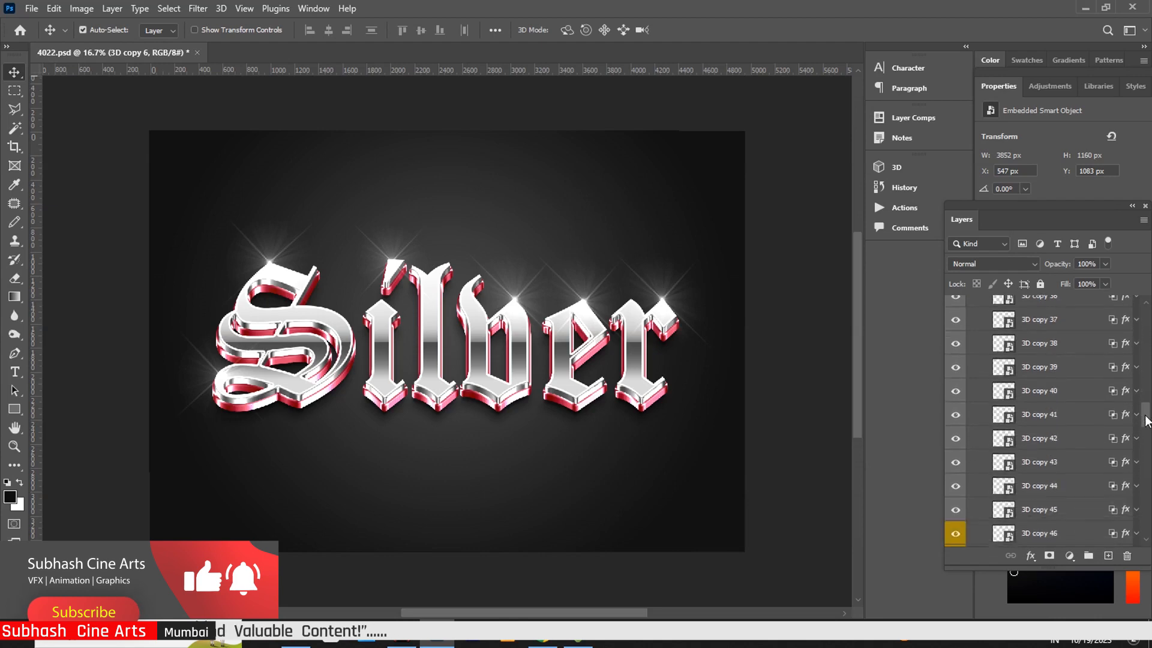
left_click_drag(1144, 370, 1141, 327)
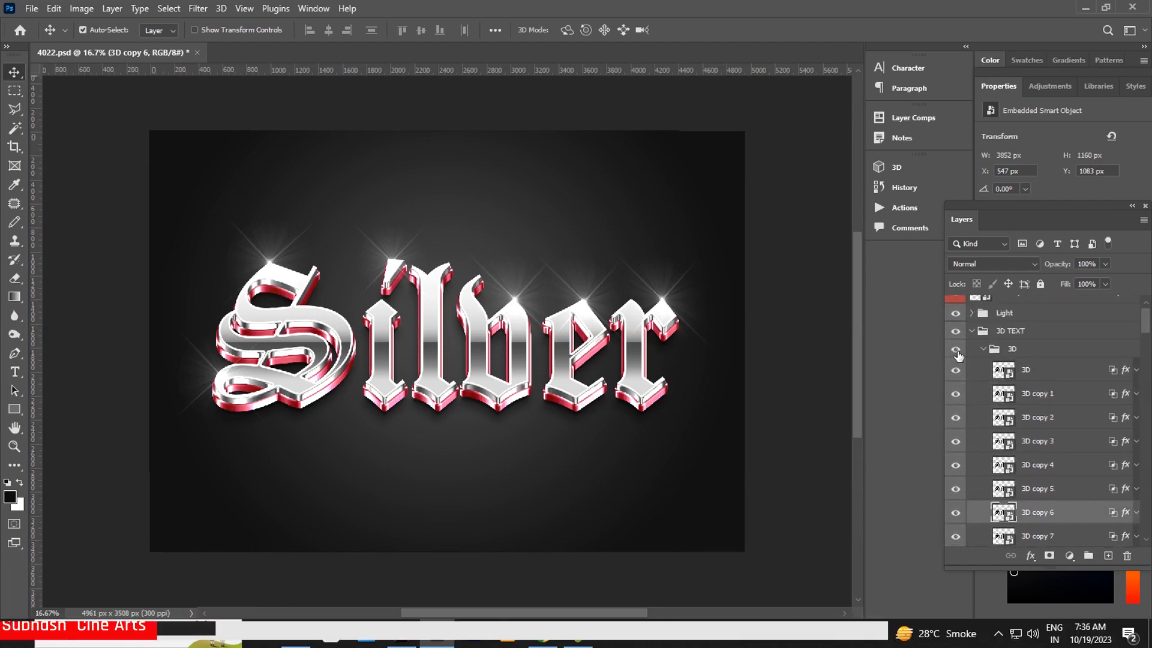
left_click(983, 348)
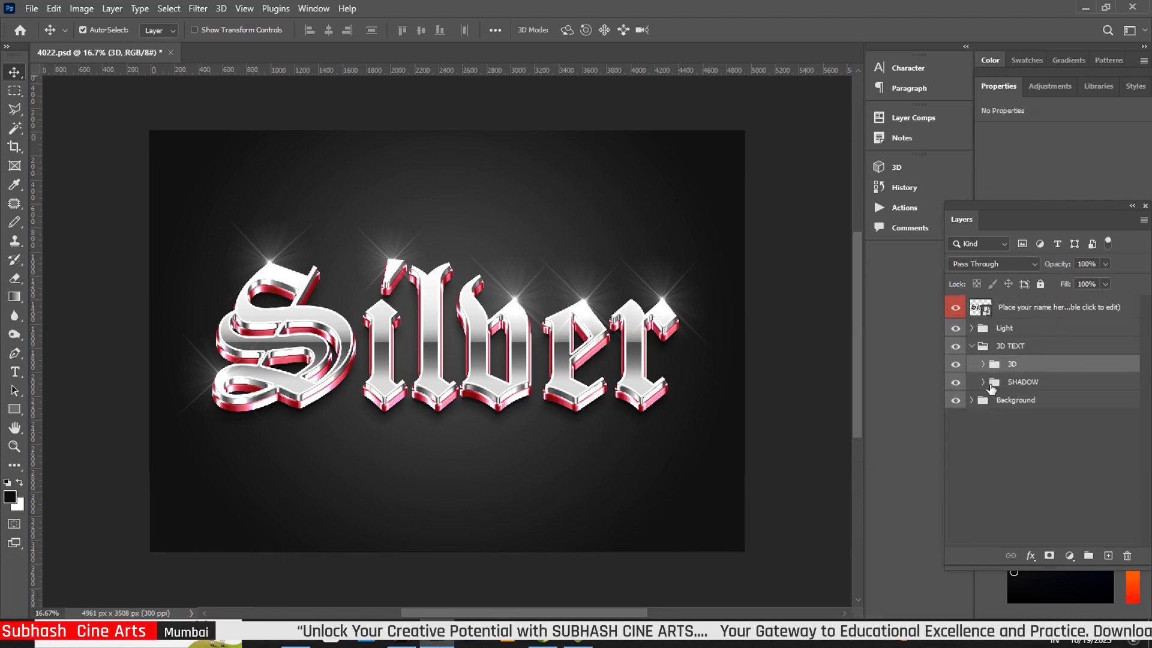
left_click(984, 382)
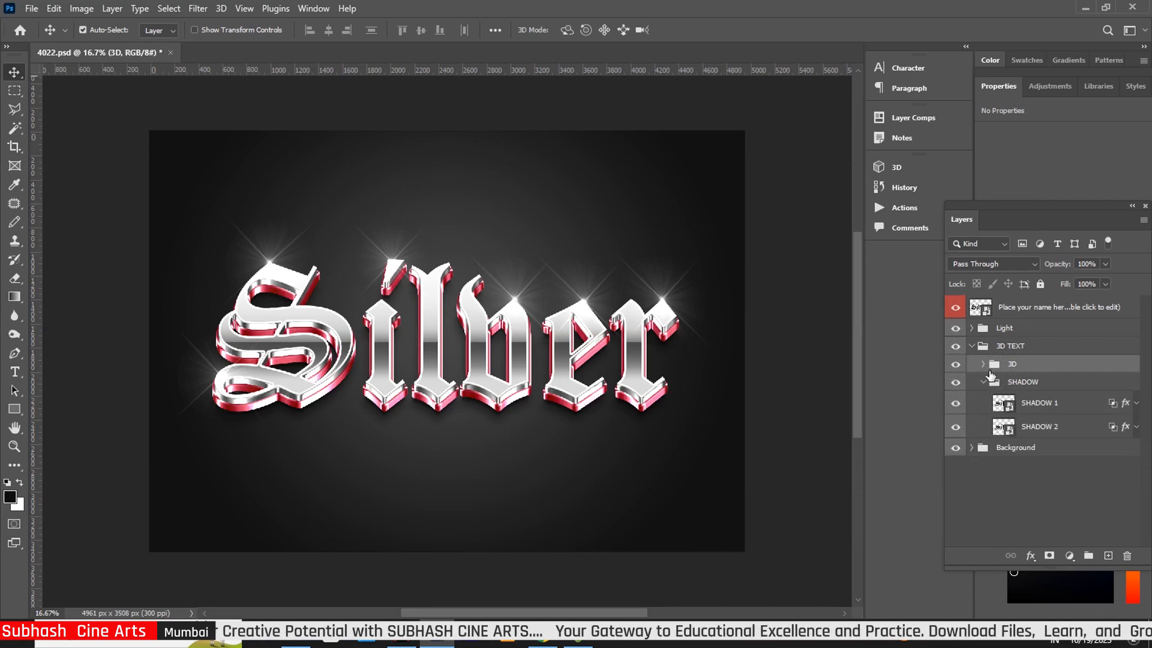
left_click(983, 382)
- Expand the 3D group and set the 3D copy 46 layer's Bevel & Emboss size to 57 px
left_click(983, 364)
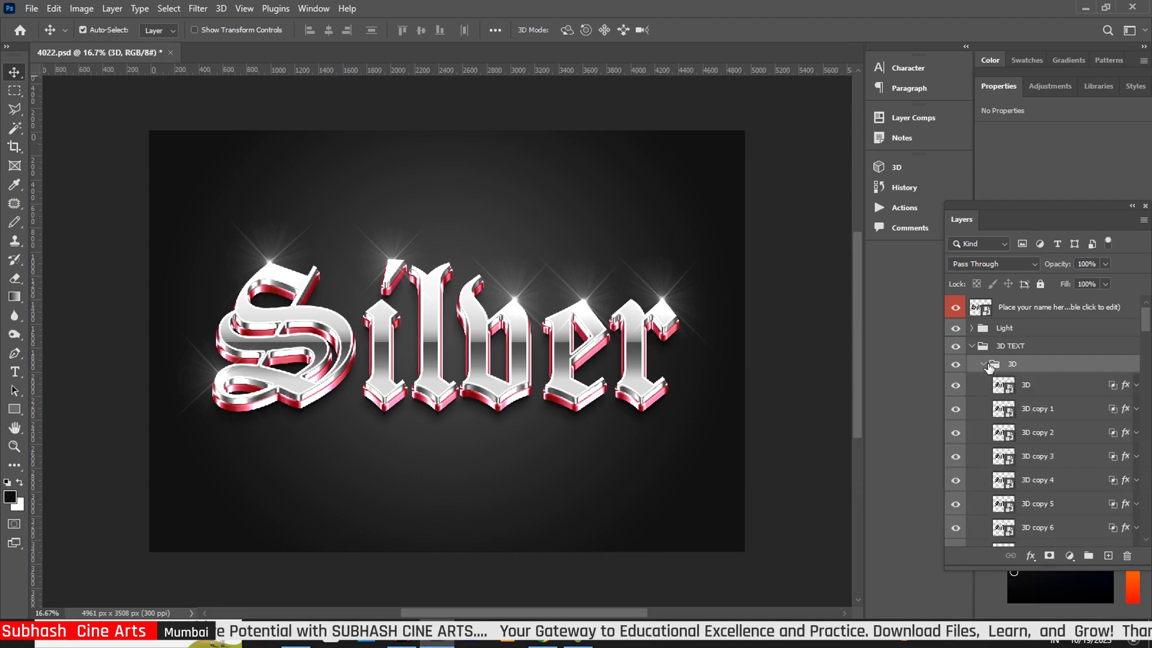
left_click_drag(1147, 325, 1146, 432)
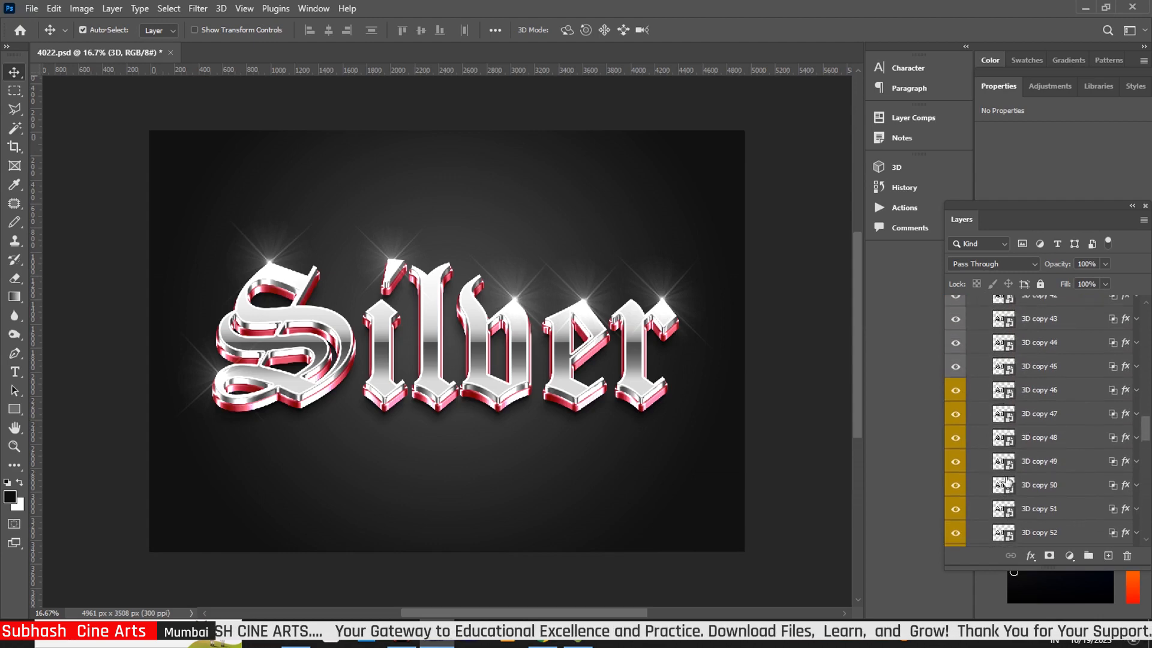
left_click(1126, 395)
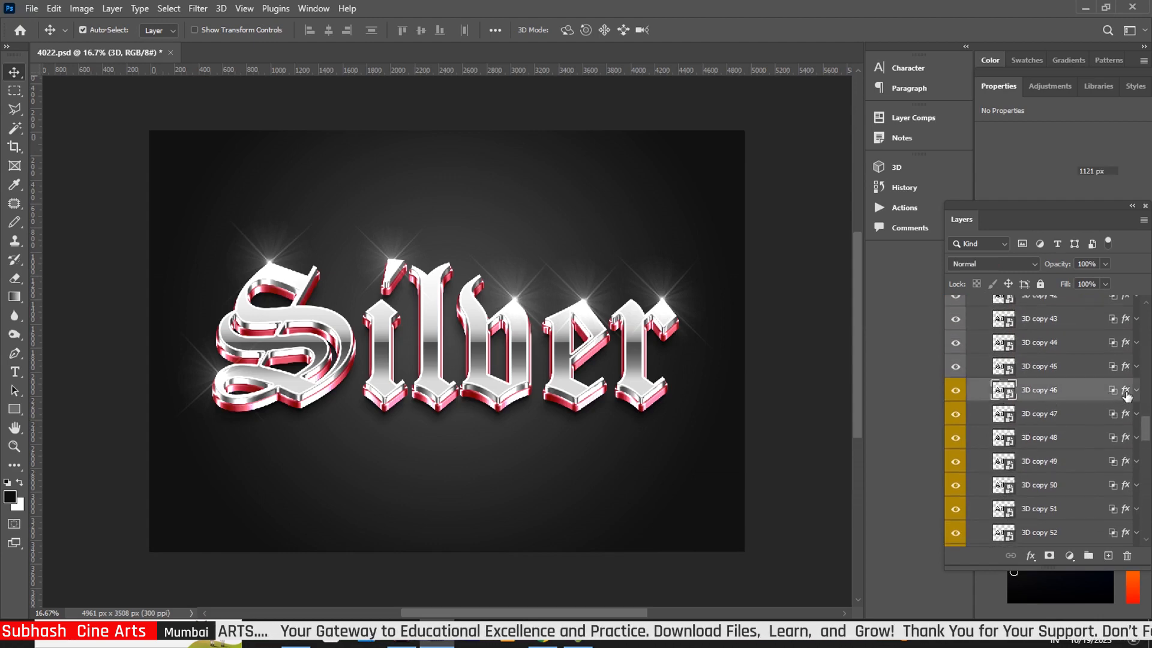
key("h")
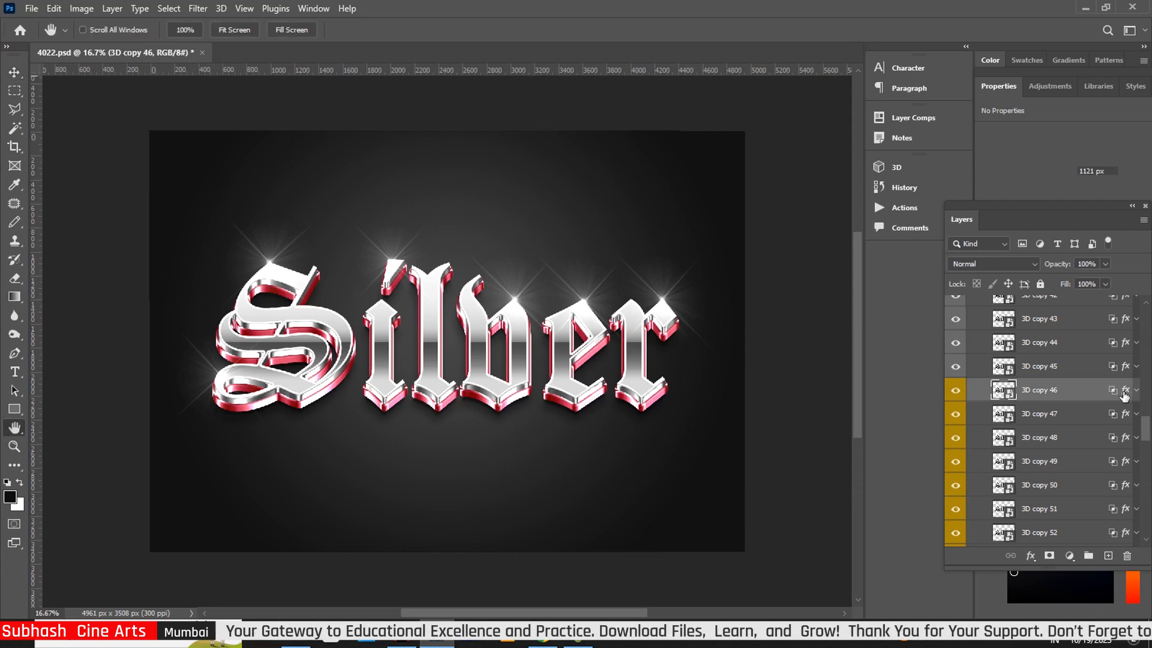
double_click(1123, 394)
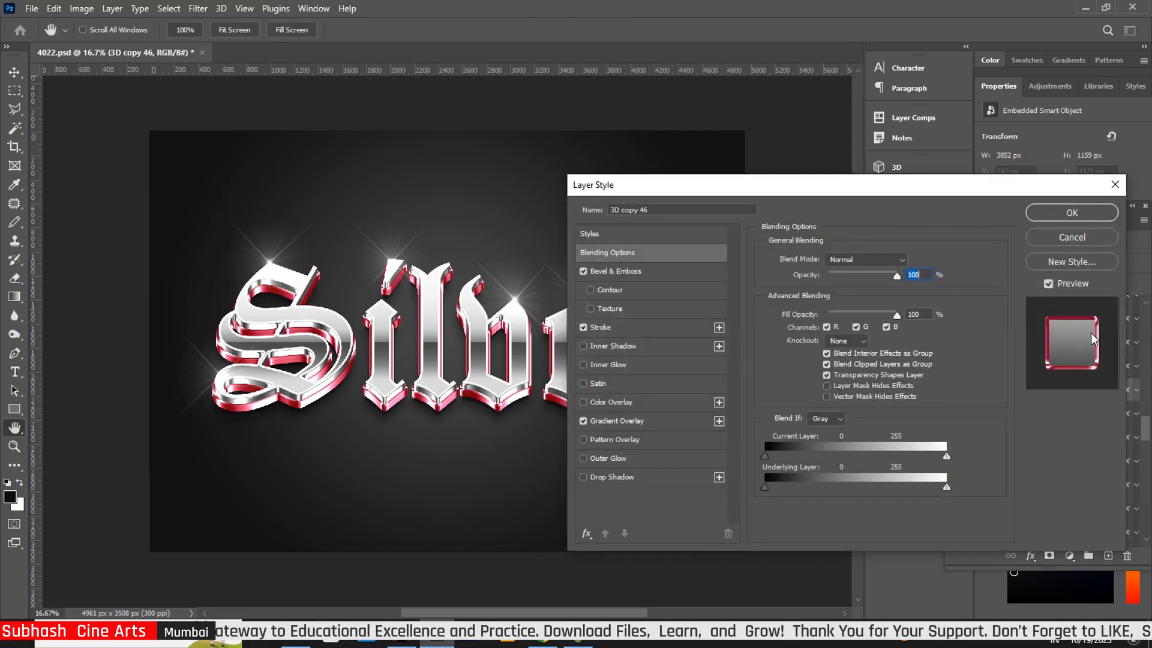
left_click(621, 273)
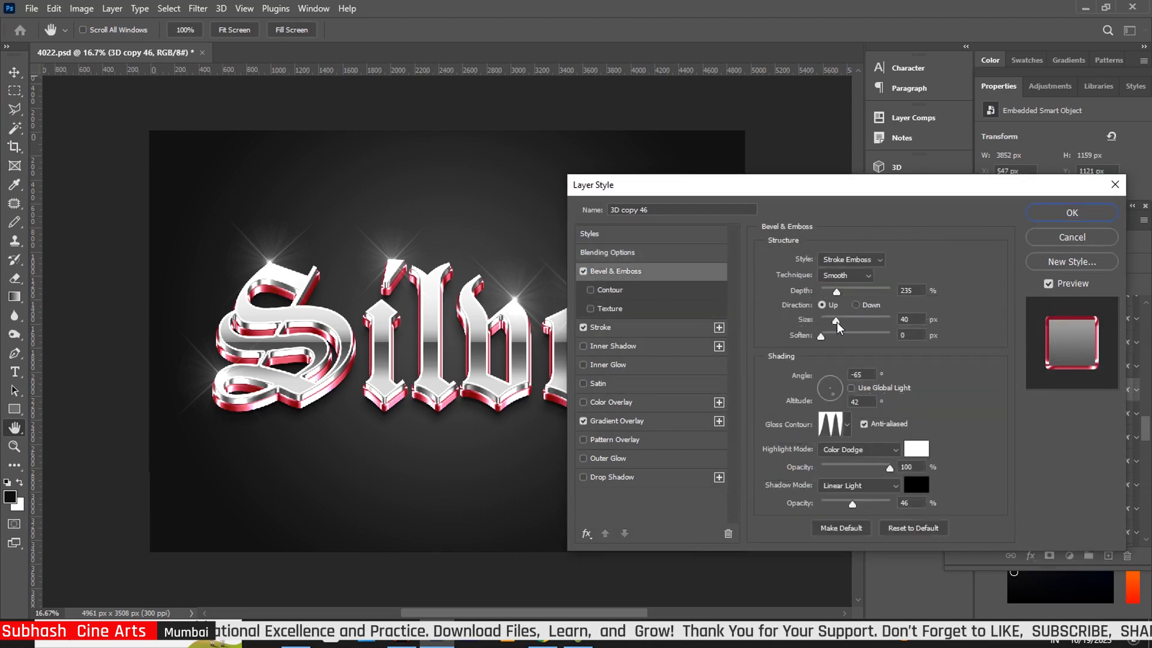
left_click_drag(837, 323, 837, 330)
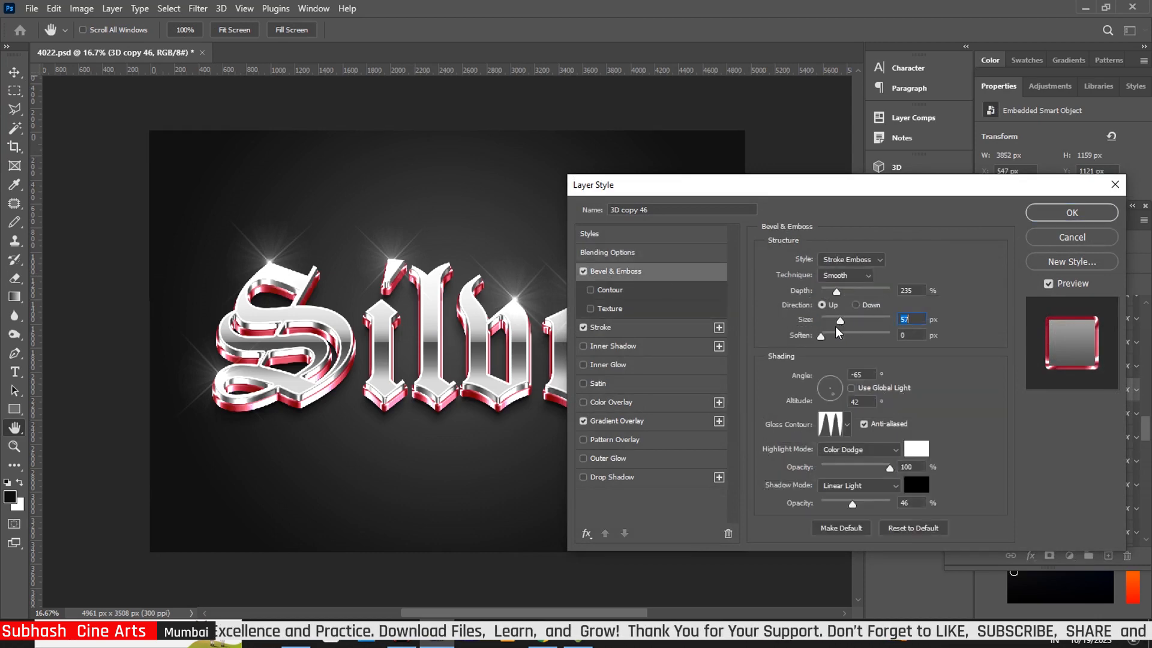
- Set the 3D copy 46 stroke gradient scale to 91%, check its Gradient Overlay settings, and apply the style
left_click(647, 330)
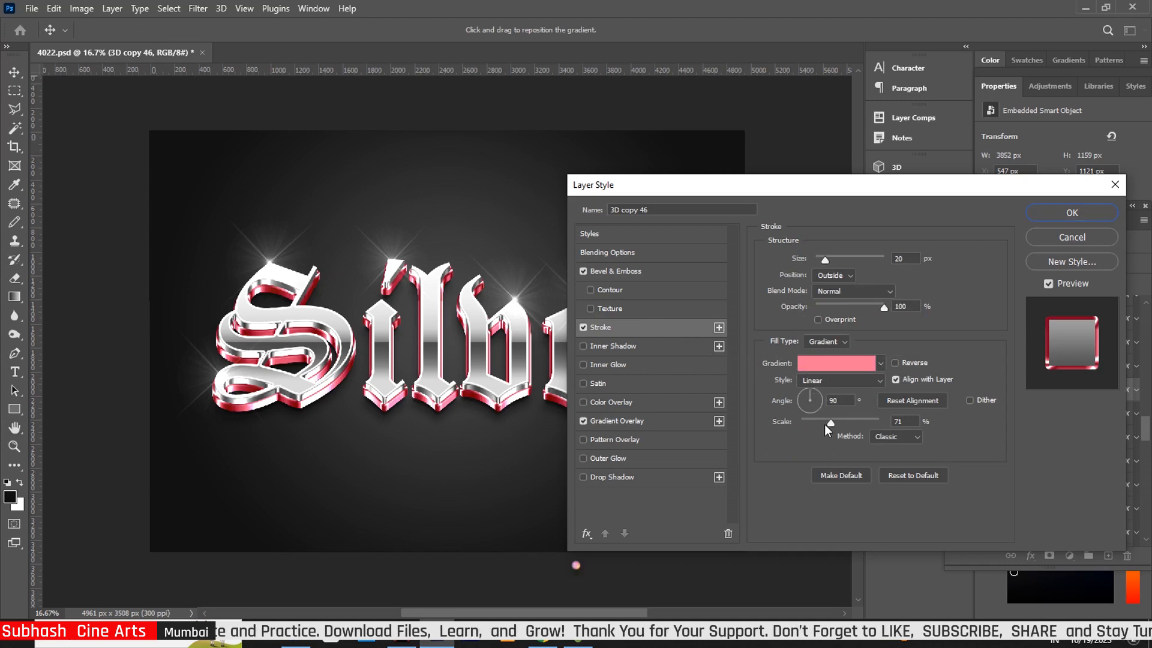
left_click_drag(830, 422, 846, 427)
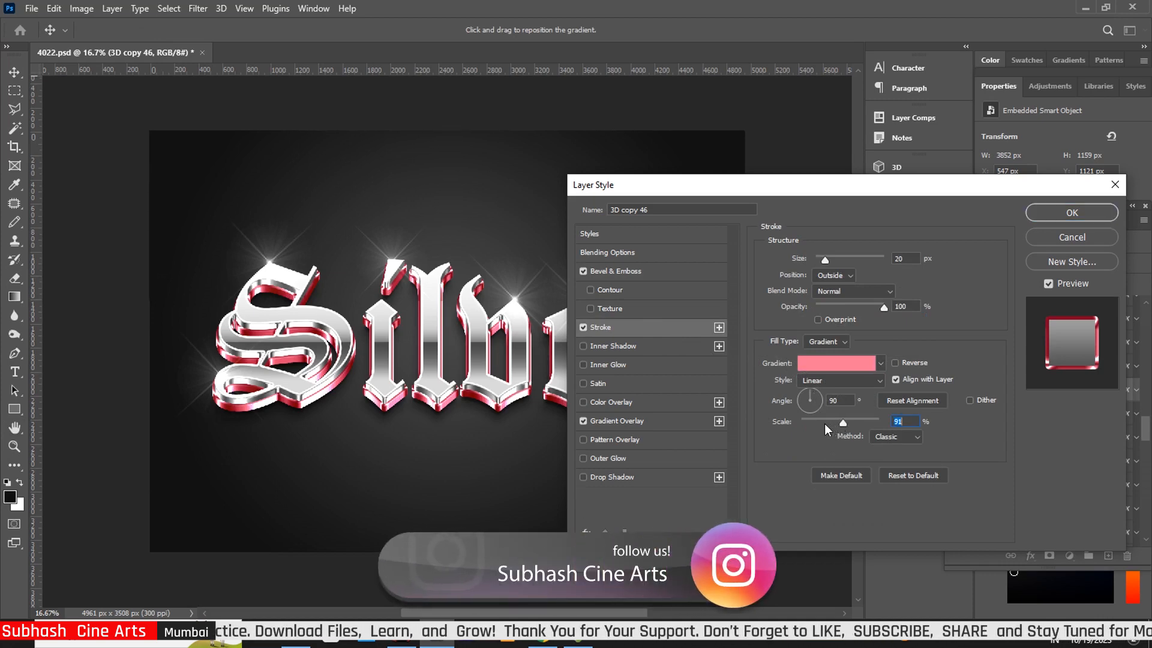
left_click(651, 422)
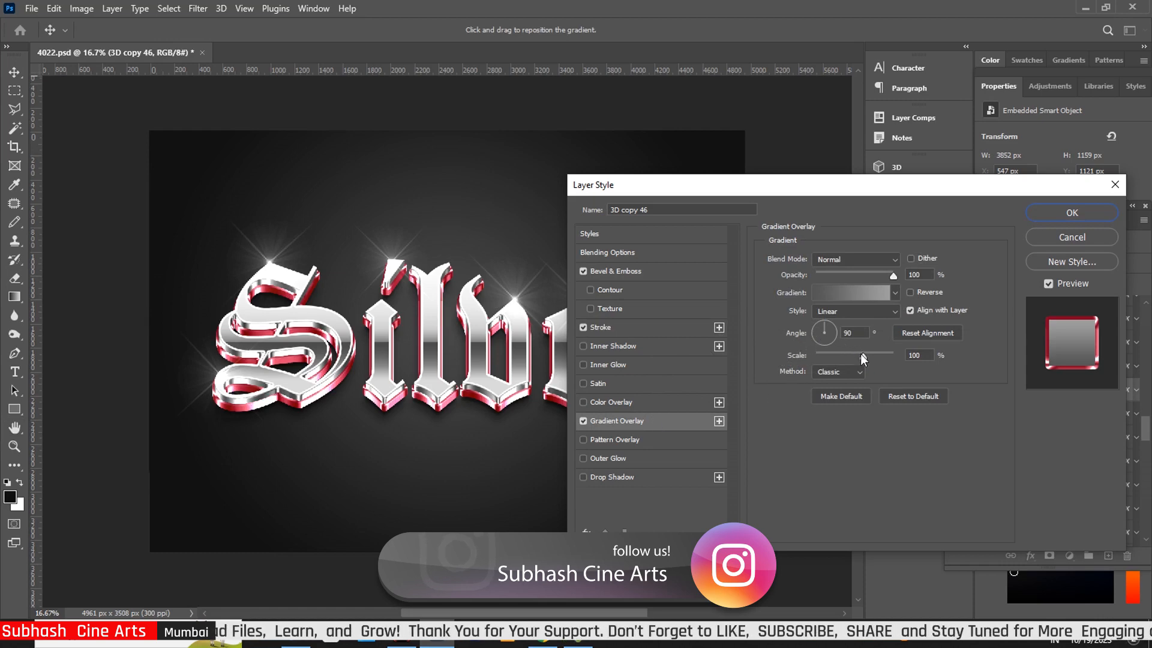
left_click(1073, 215)
- Open the 3D copy 47 layer's style settings and set the Bevel & Emboss size to 62 px
left_click(1120, 414)
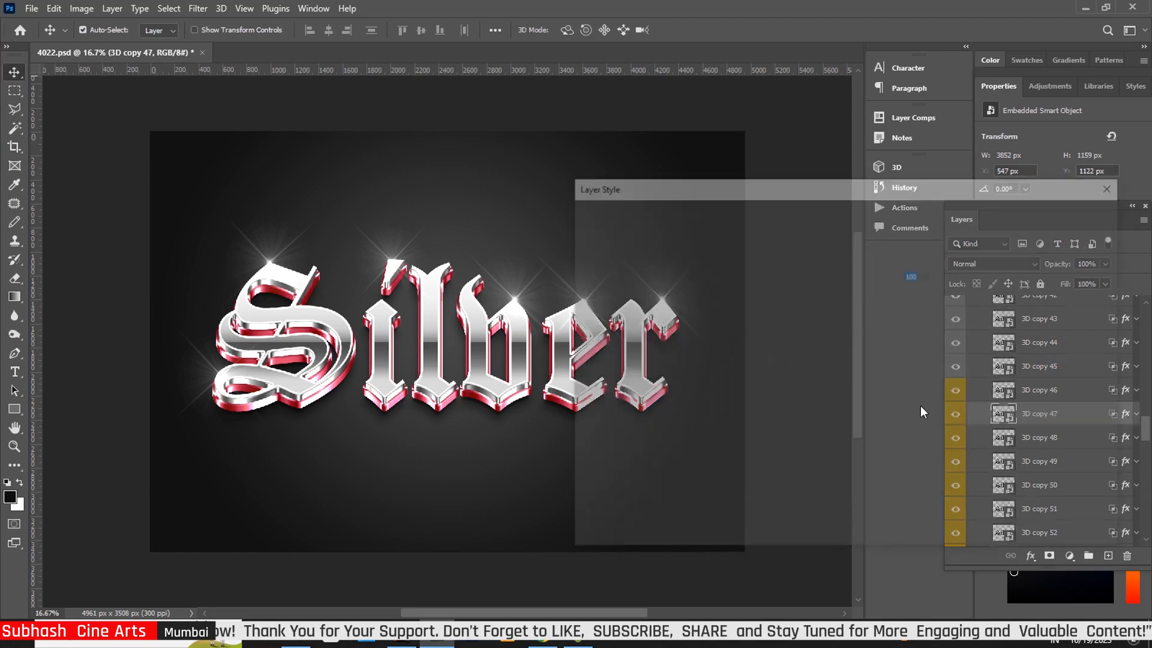
left_click(625, 273)
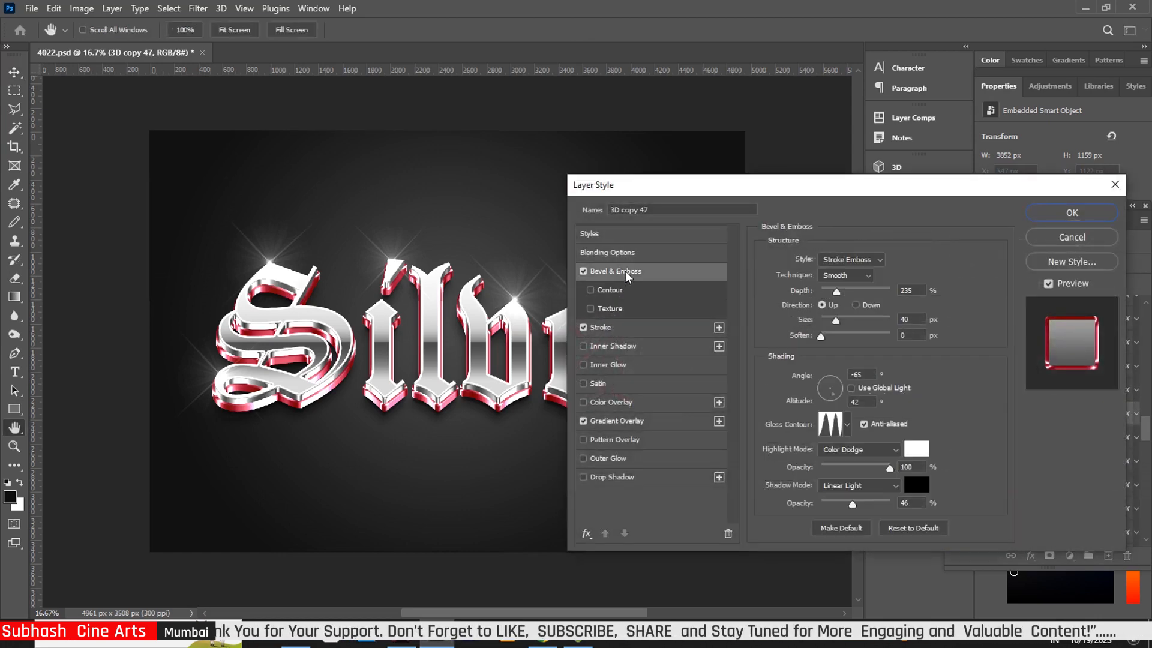
left_click_drag(835, 320, 843, 322)
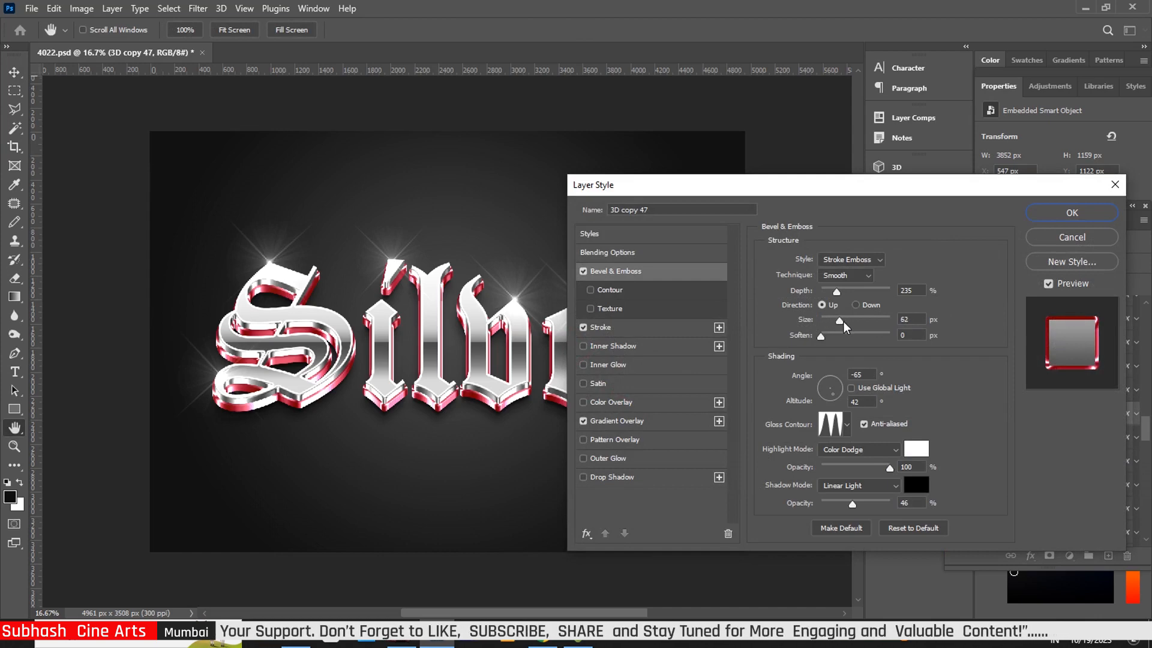
- Set the 3D copy 47 stroke gradient scale to 78% and its Gradient Overlay scale to 99%, and apply the style
left_click(641, 329)
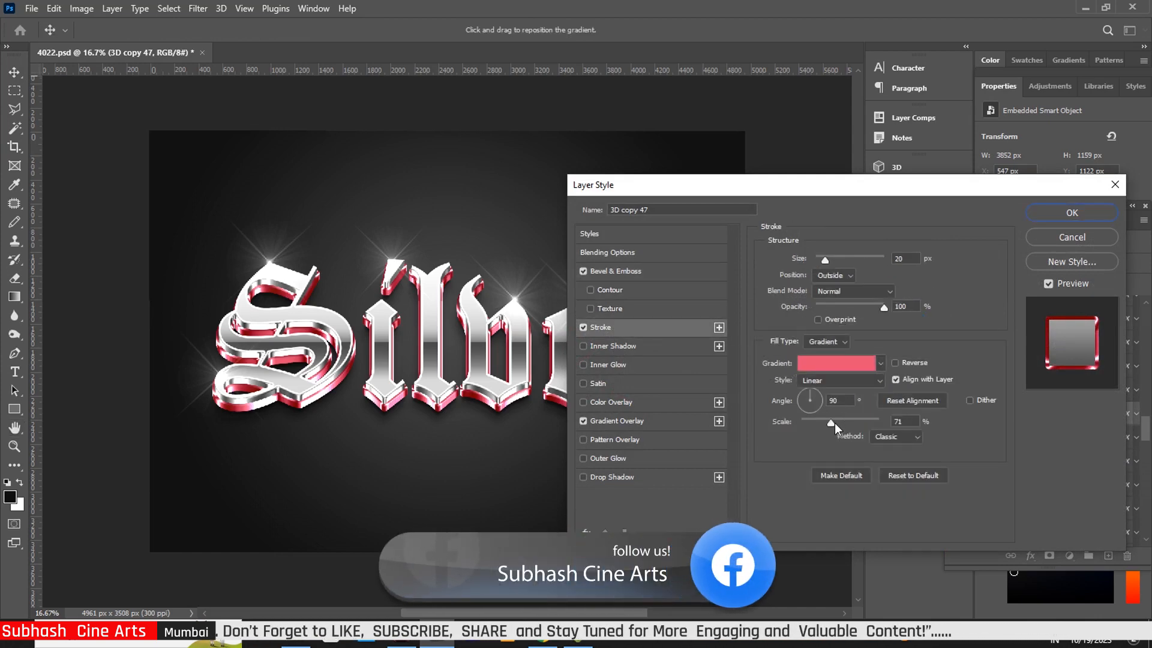
left_click_drag(830, 423, 840, 423)
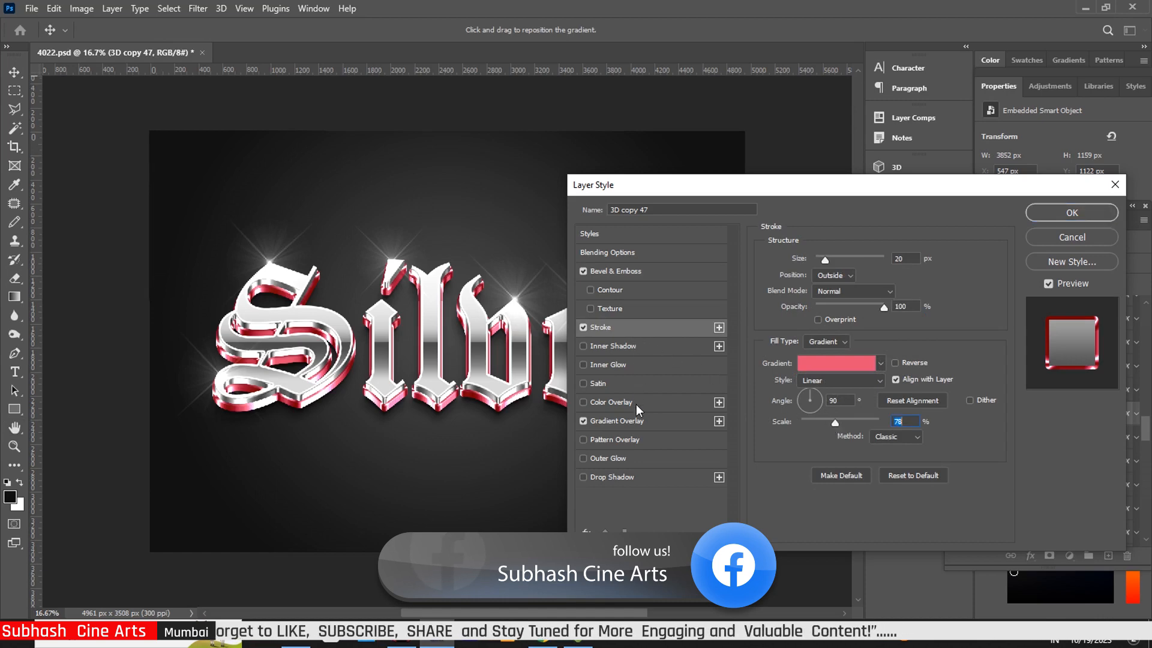
left_click(640, 422)
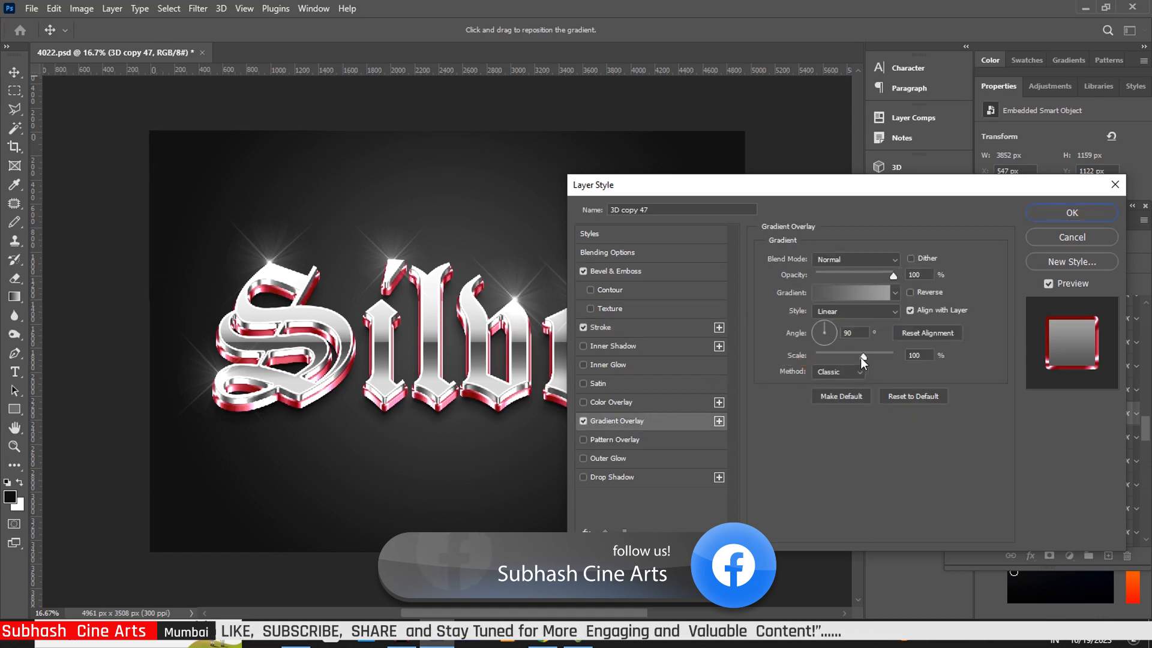
left_click_drag(860, 357, 866, 358)
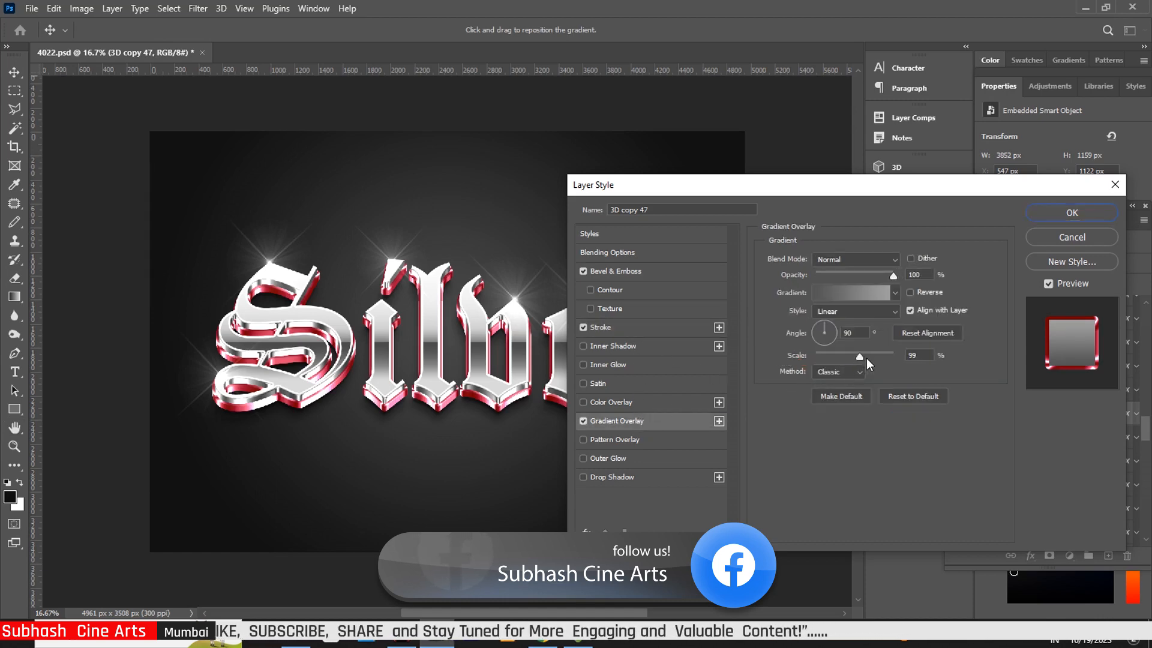
left_click(1098, 217)
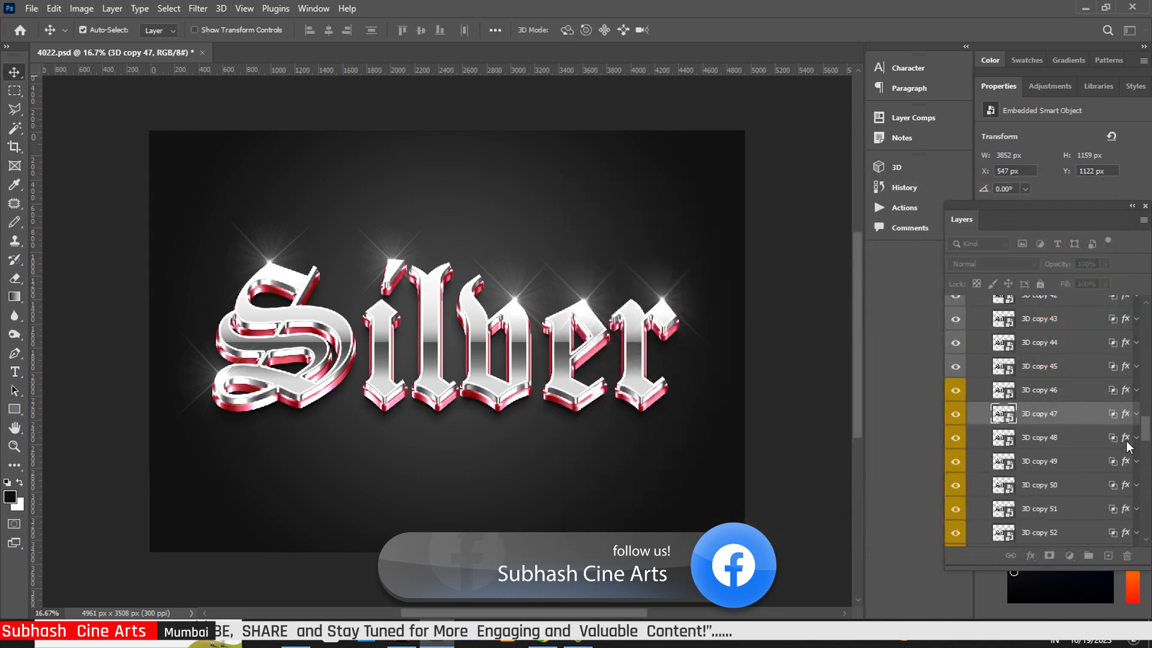
- Open the 3D copy 48 layer's style settings and set the Bevel & Emboss size to 35 px
left_click(1126, 439)
key("h")
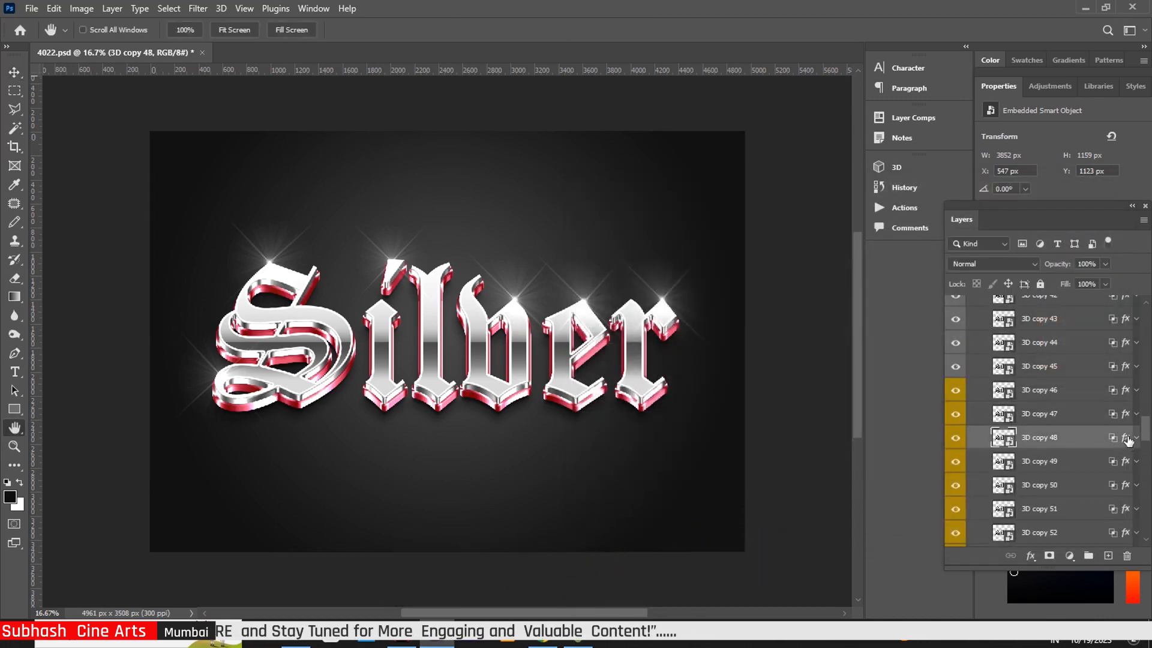
double_click(1128, 439)
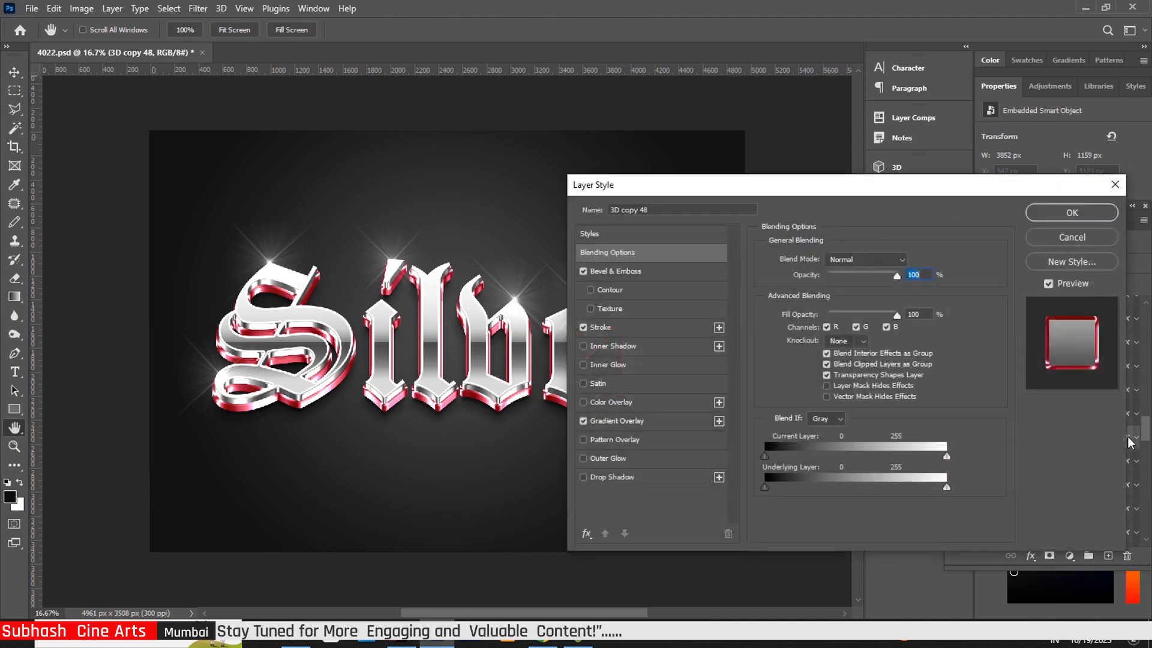
left_click(627, 273)
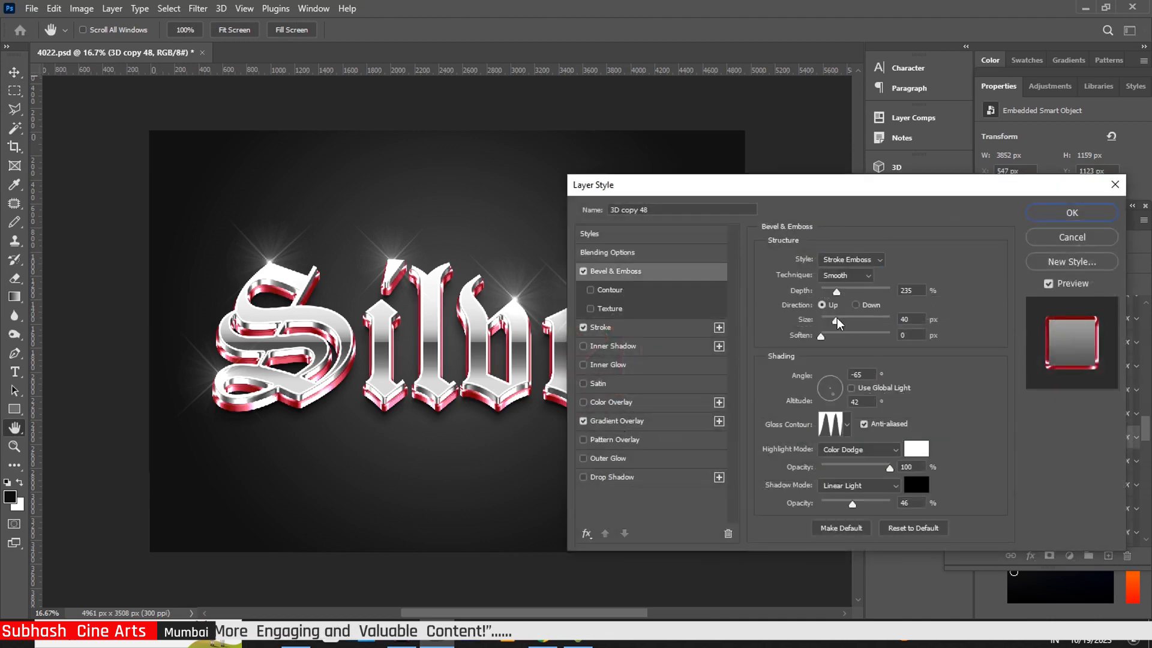
left_click_drag(837, 320, 833, 323)
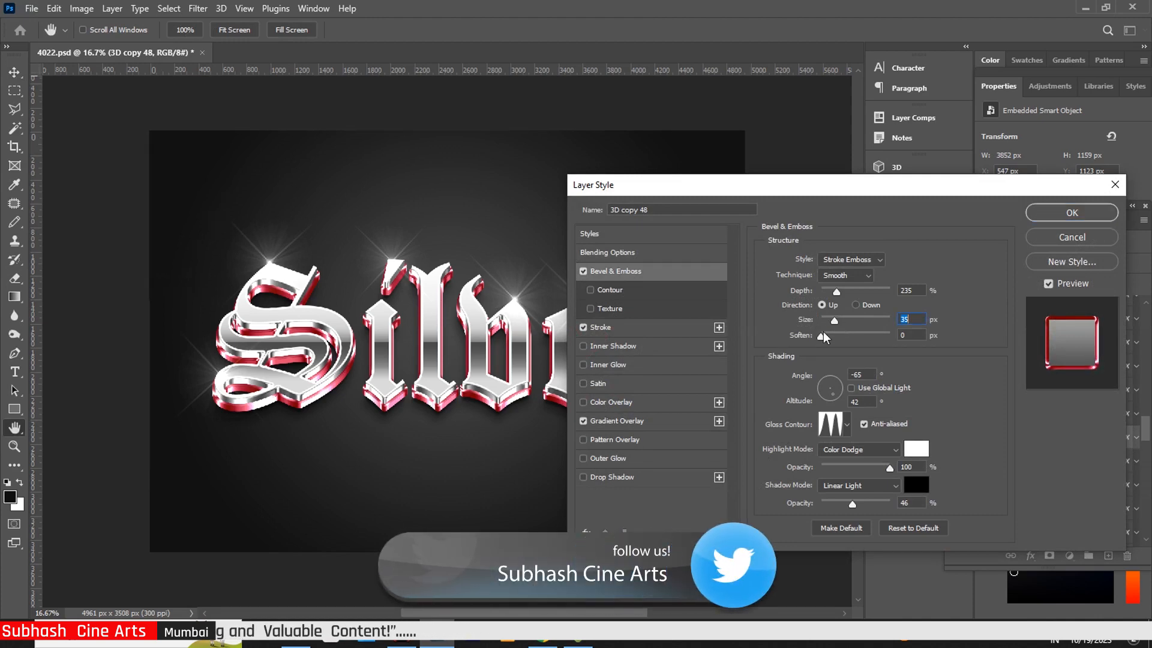
- Set the 3D copy 48 stroke gradient scale to 79% and its Gradient Overlay scale to 110%, and apply the style
left_click(636, 328)
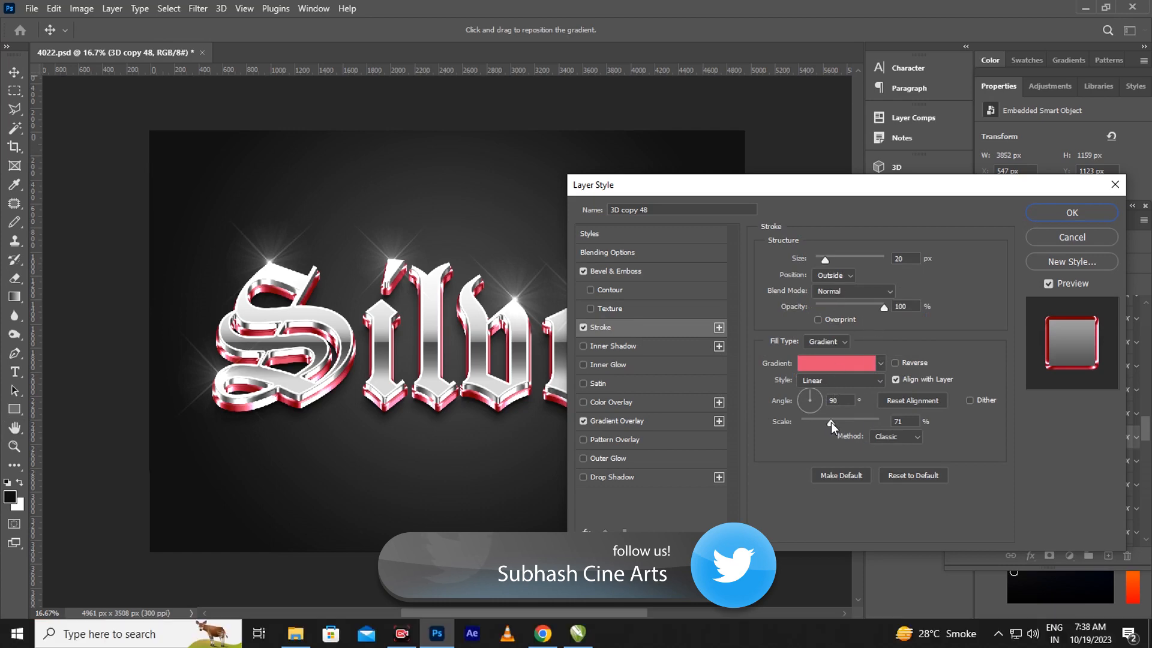
left_click_drag(834, 423, 837, 423)
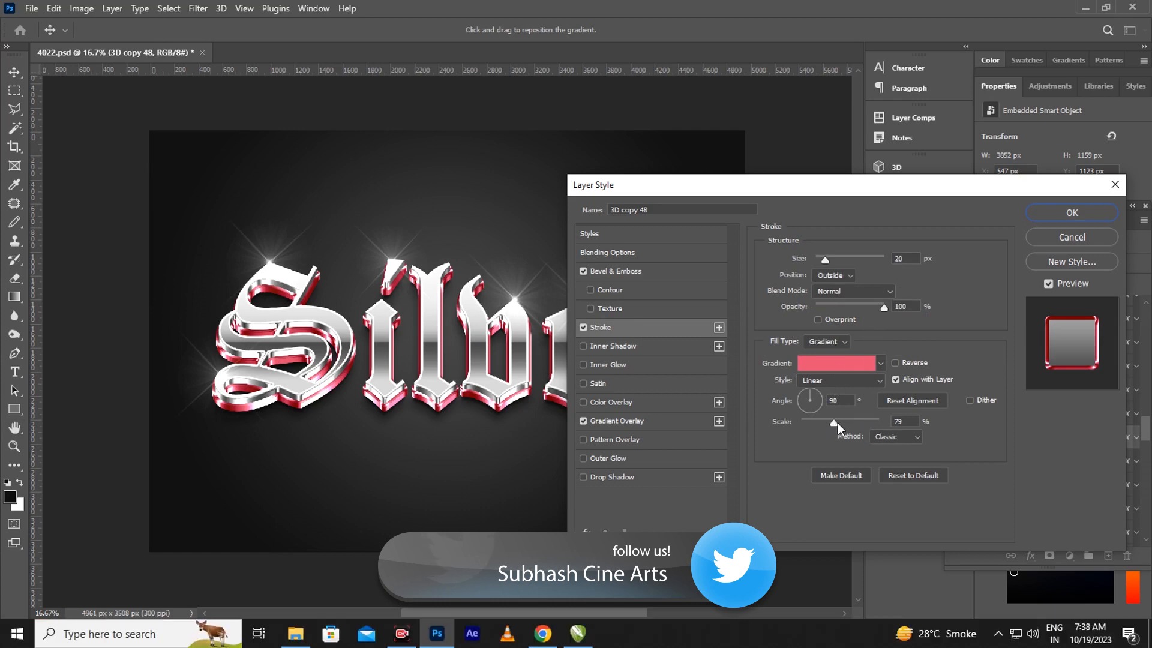
left_click(643, 423)
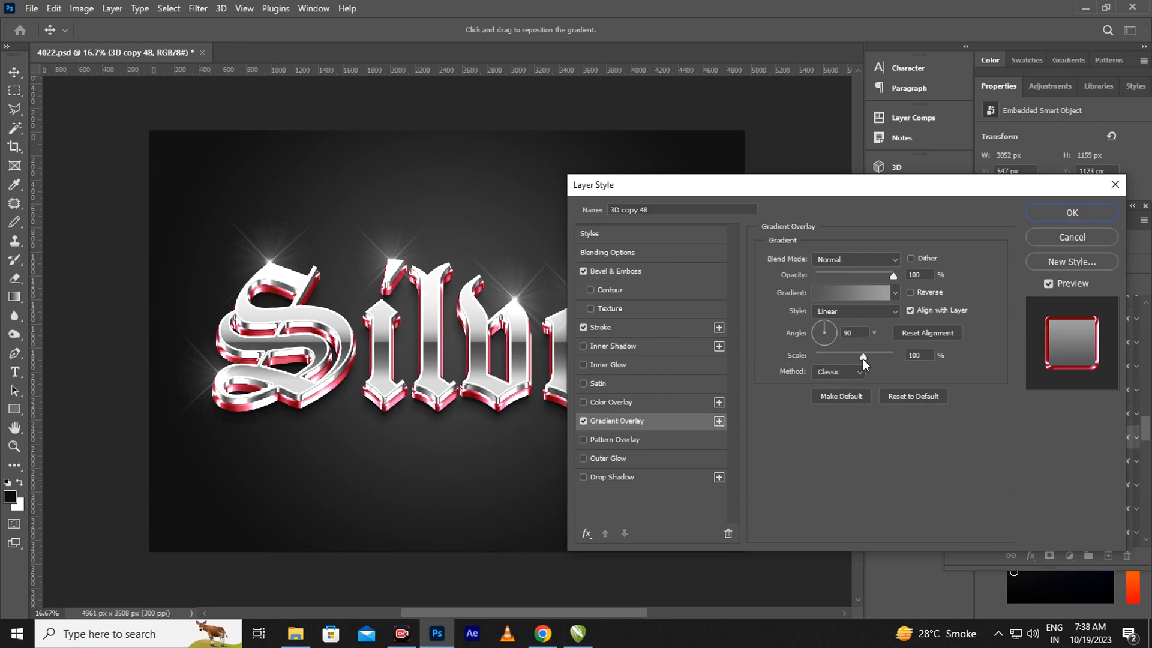
left_click_drag(862, 357, 870, 358)
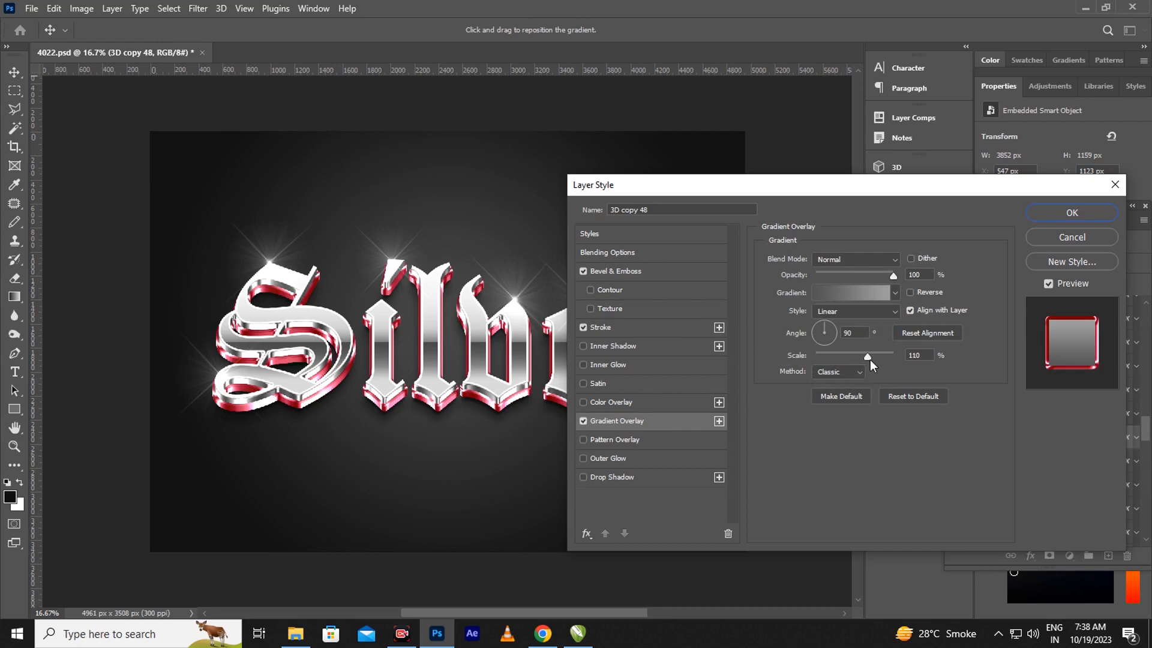
left_click(1072, 213)
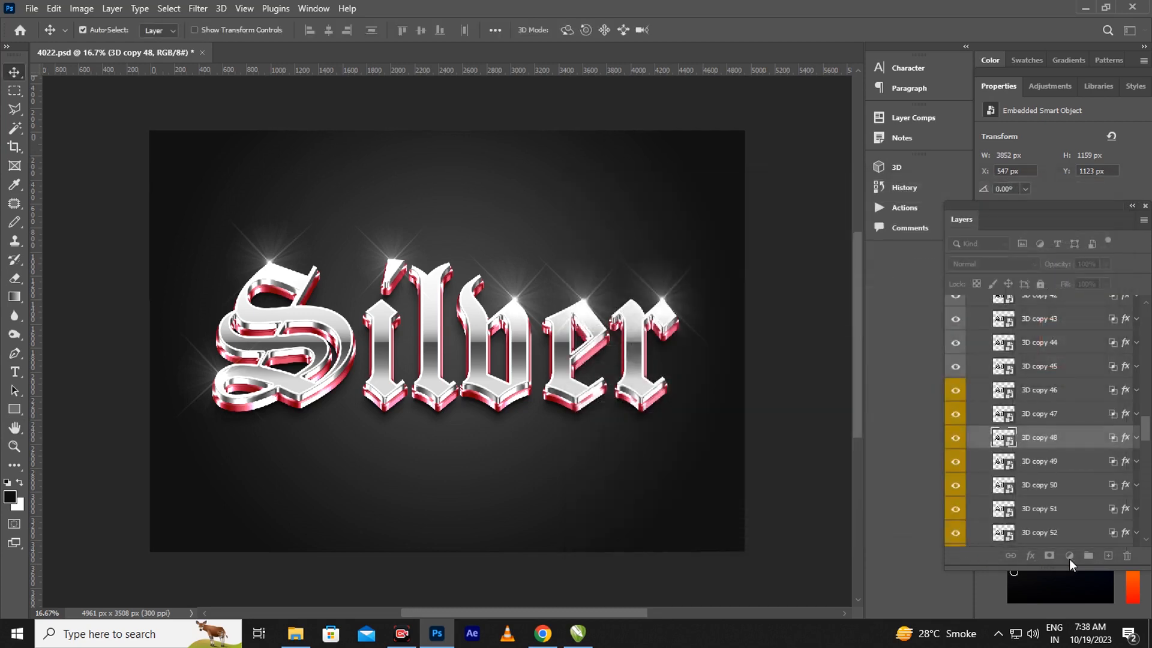
- Open the 3D copy 49 layer's style settings and set the Bevel & Emboss size to 70 px
left_click(1127, 461)
key("h")
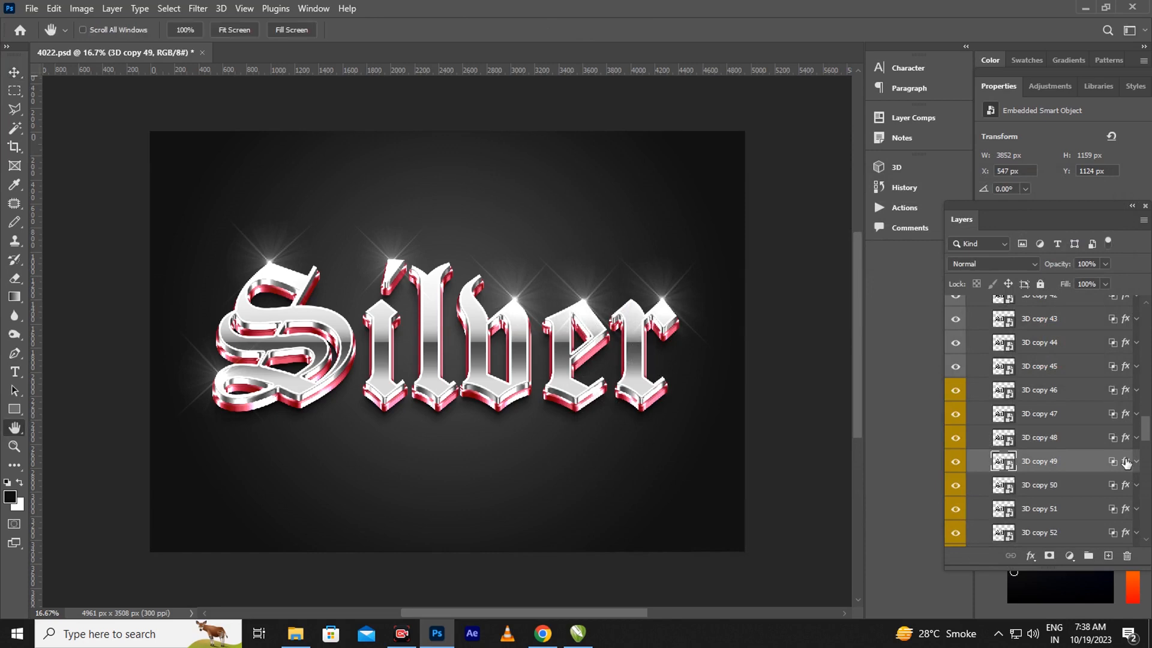
double_click(1126, 461)
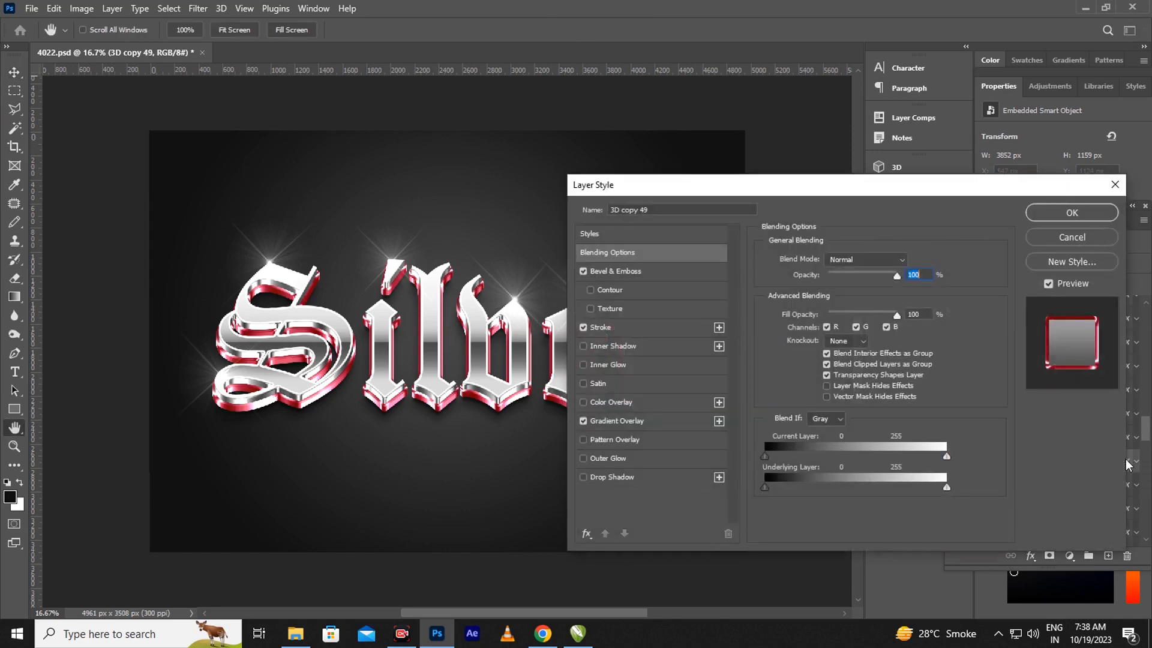
left_click(621, 271)
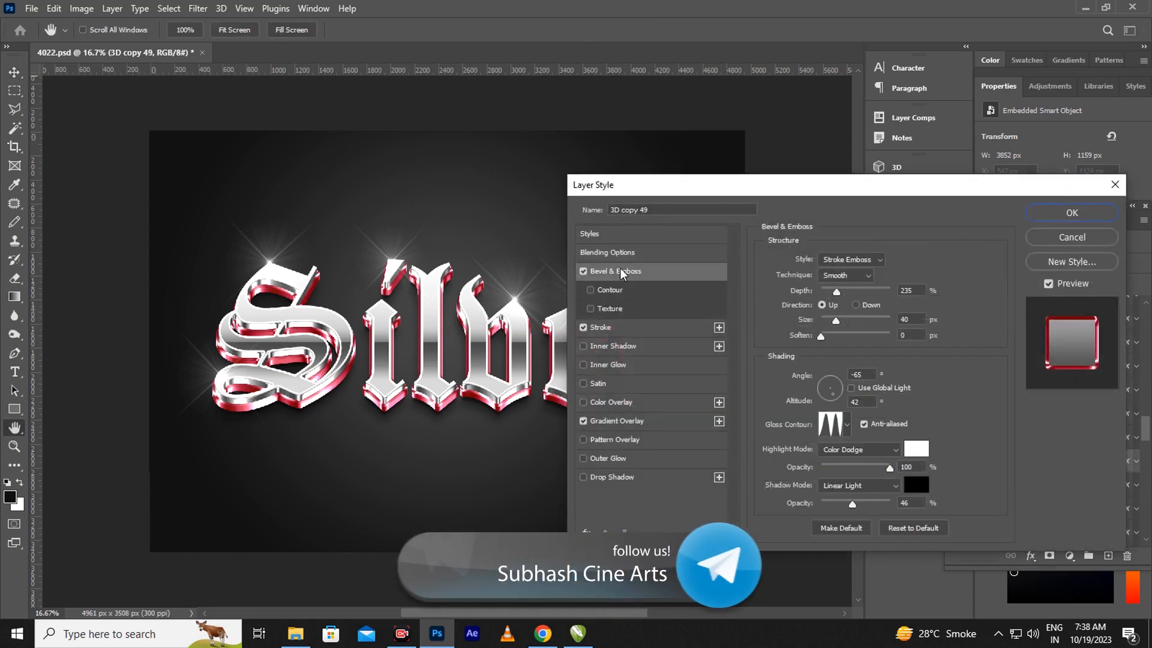
left_click_drag(838, 324, 845, 321)
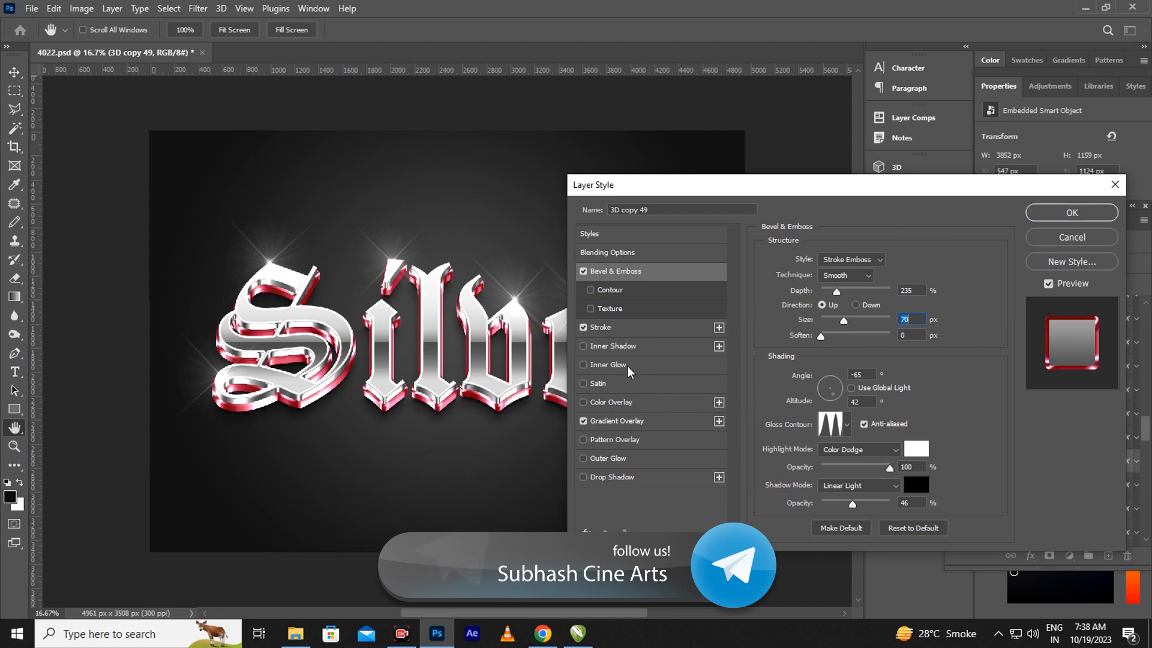
- Check the 3D copy 49 stroke settings, set its Gradient Overlay scale to 108%, and apply the style
left_click(627, 331)
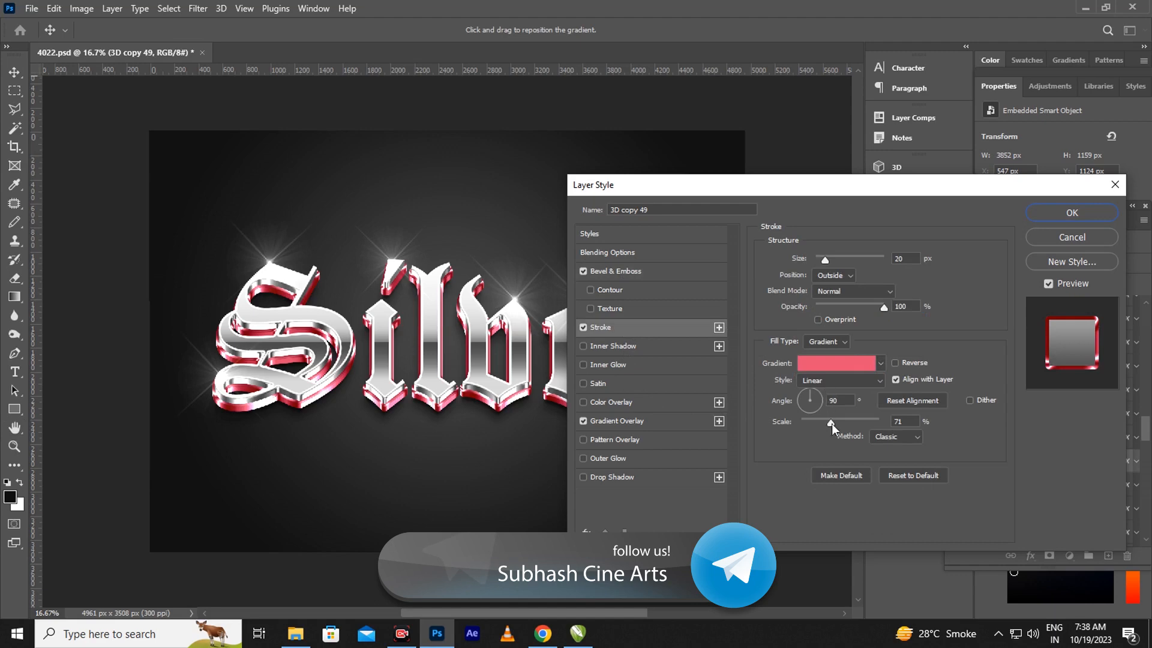
left_click(672, 423)
left_click_drag(862, 356, 868, 356)
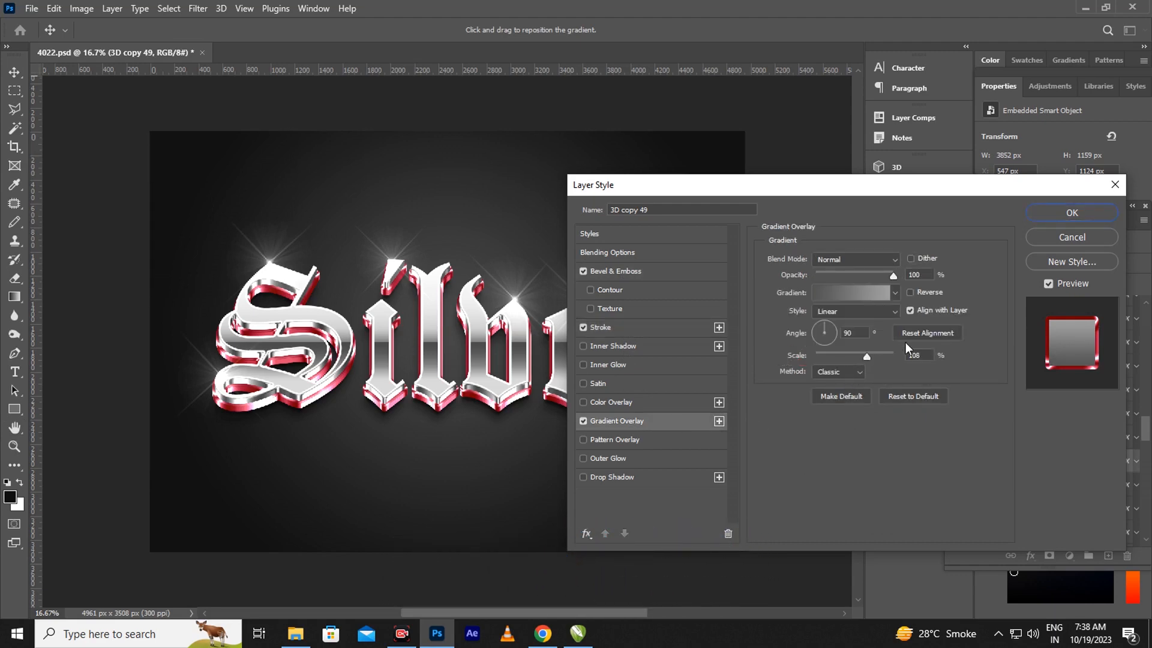
left_click(1074, 213)
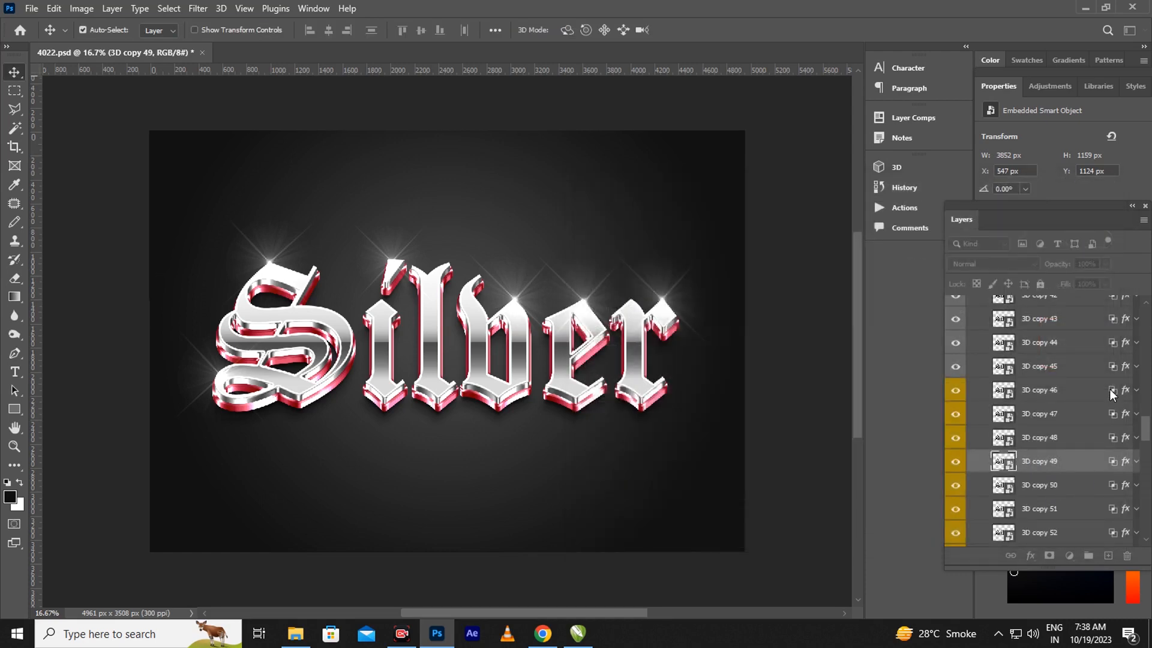
- Collapse the 3D group and expand the SHADOW group inside 3D TEXT
left_click_drag(1144, 434, 1148, 319)
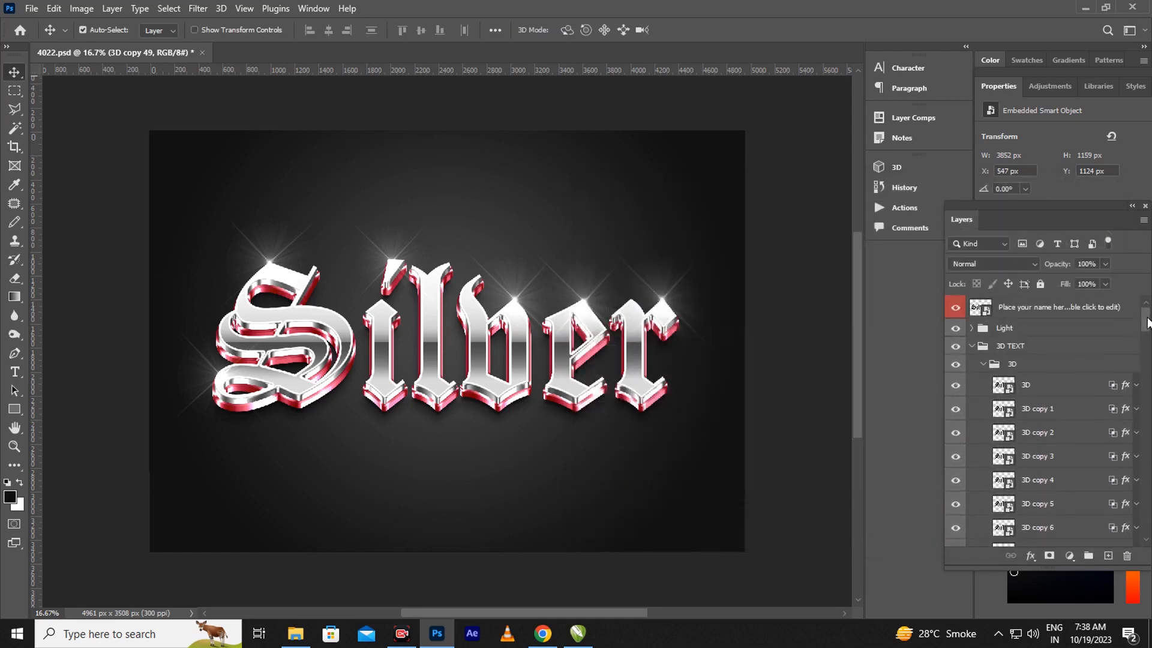
left_click(983, 362)
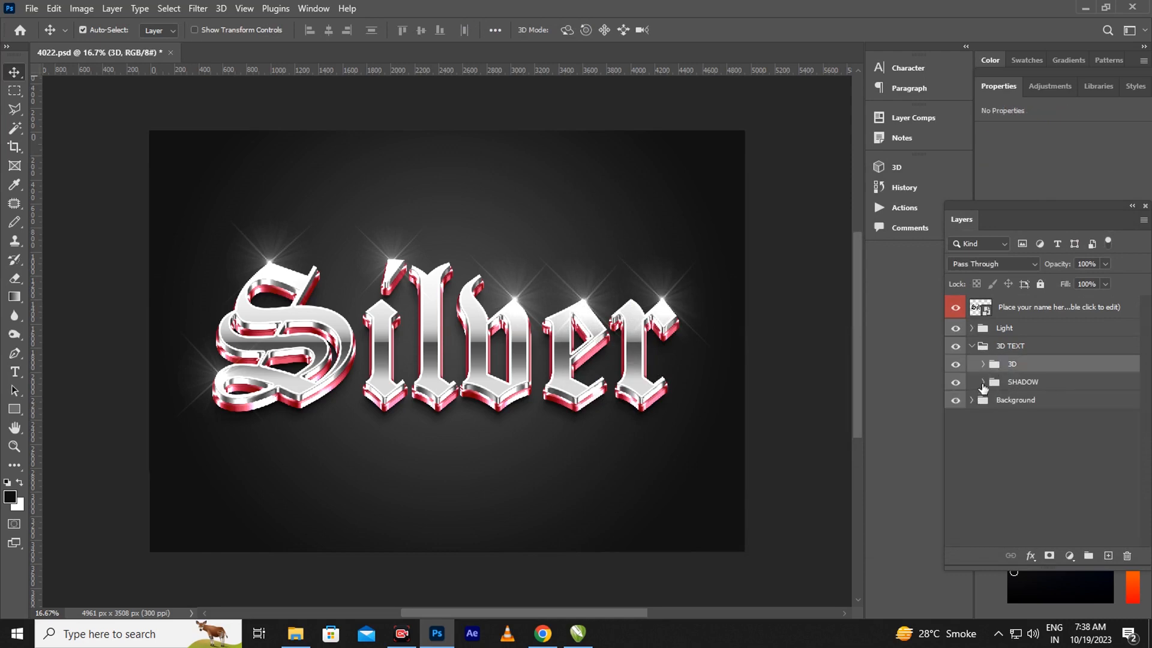
left_click(983, 382)
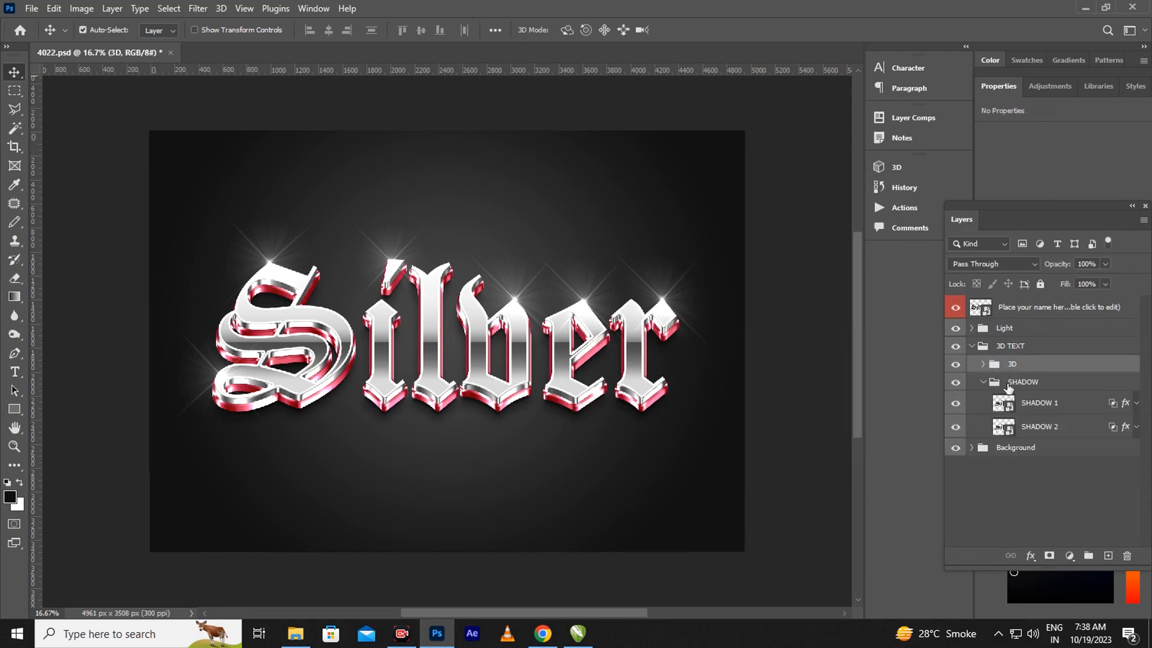
- Set the SHADOW 1 layer's Drop Shadow distance to 57 px and spread to 18%, and apply the style
left_click(1126, 406)
key("h")
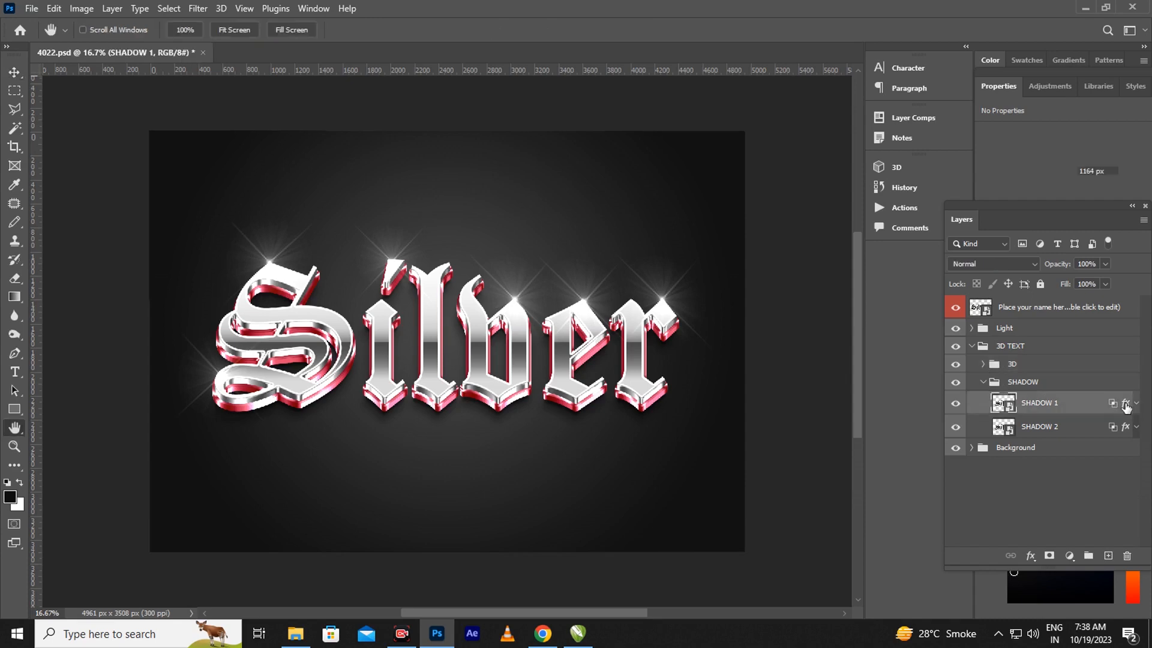
double_click(1127, 406)
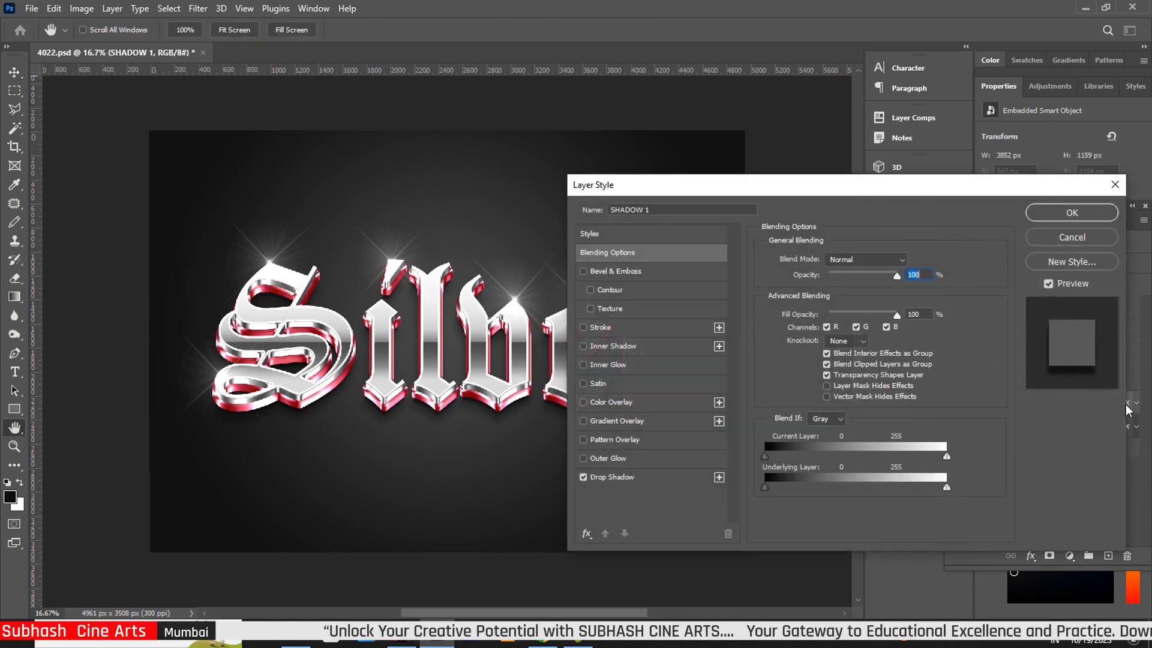
left_click(612, 477)
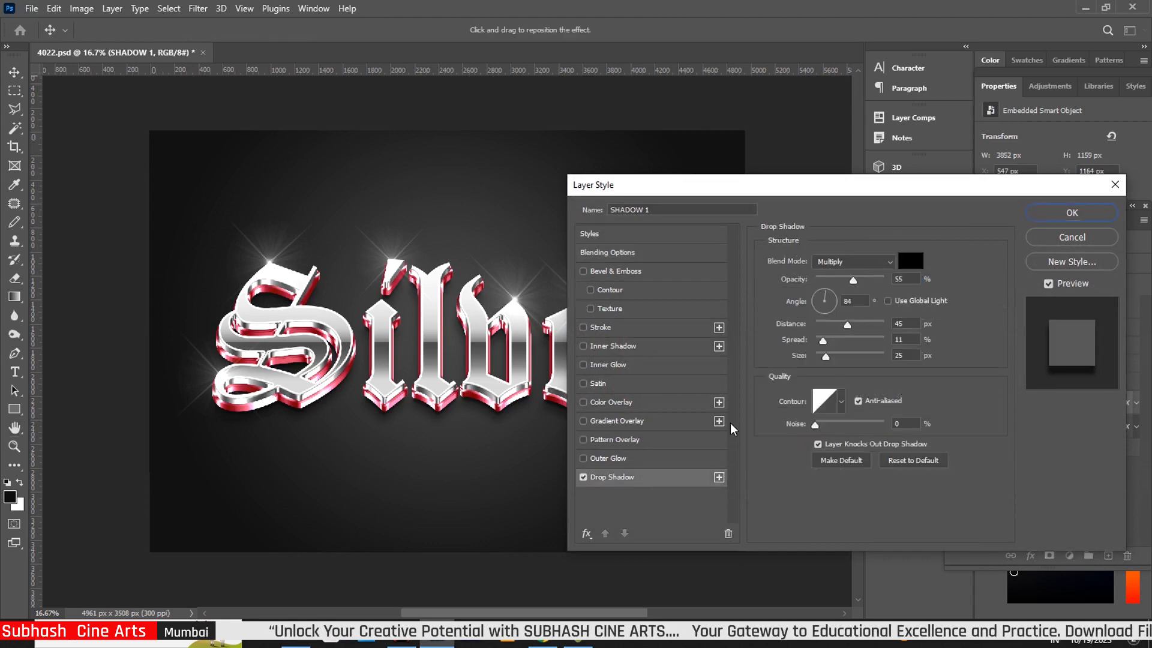
left_click_drag(848, 328, 827, 342)
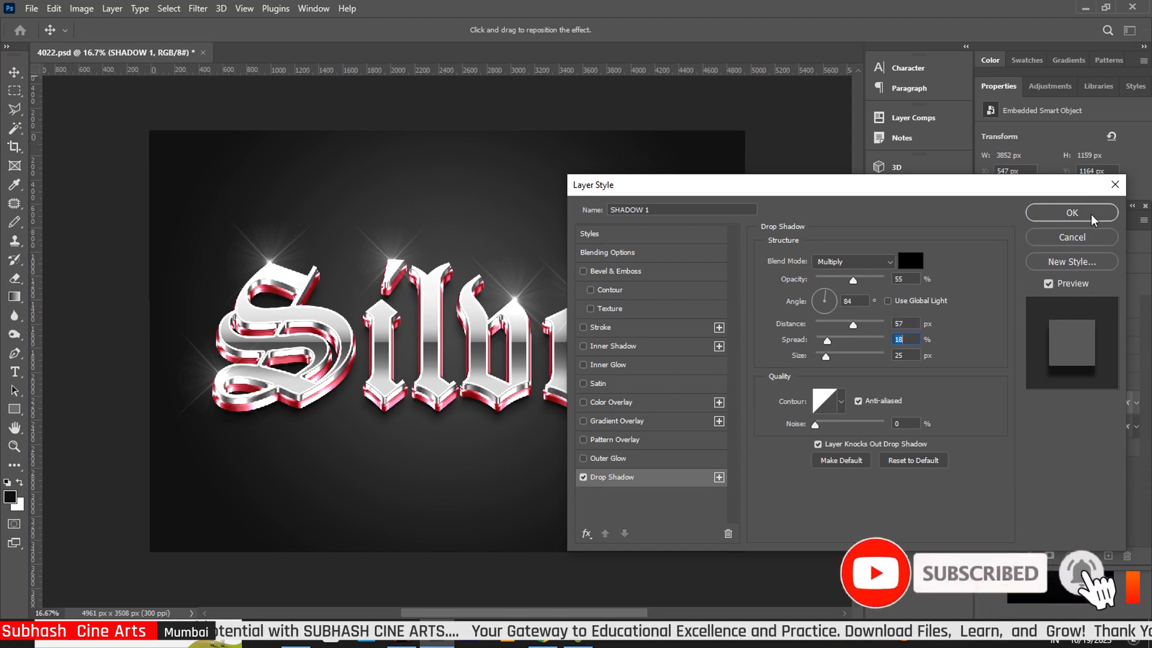
left_click(1072, 213)
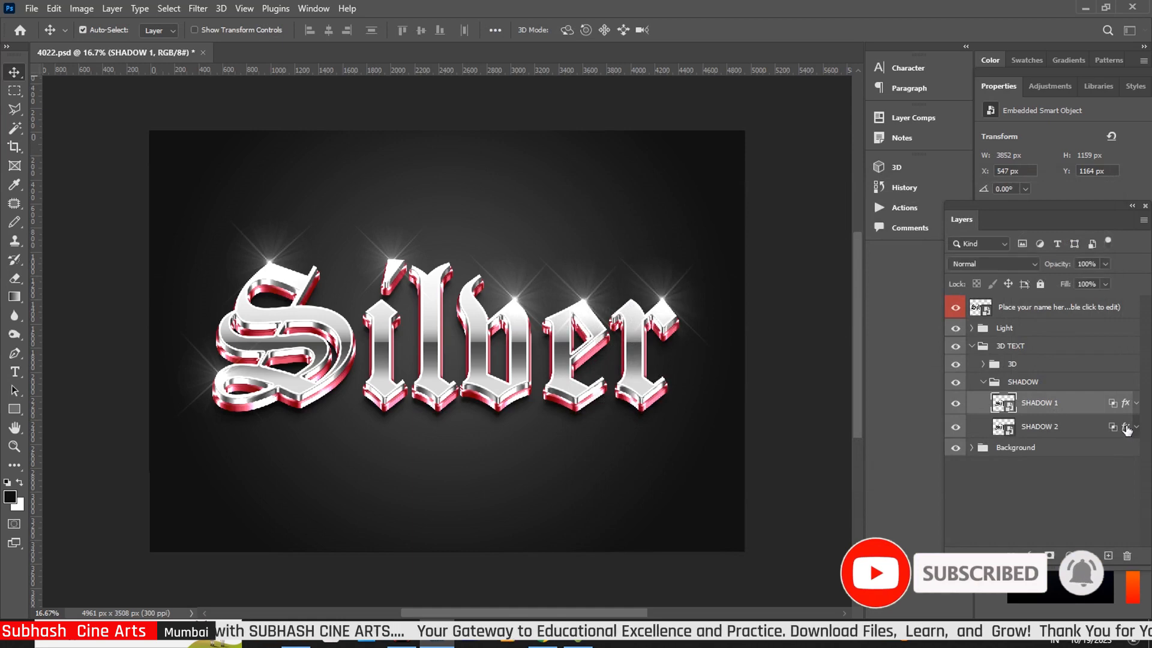
- Set the SHADOW 2 layer's Drop Shadow to distance 89 px, spread 27% and size 98 px, and apply the style
left_click(1126, 428)
key("h")
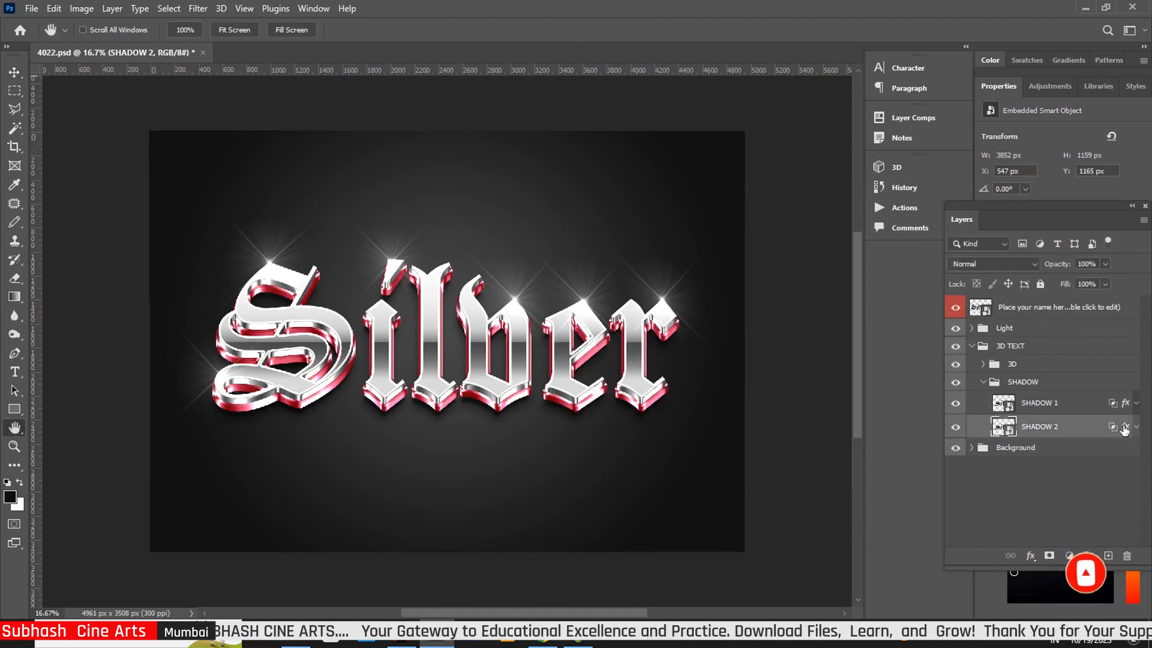
double_click(1124, 427)
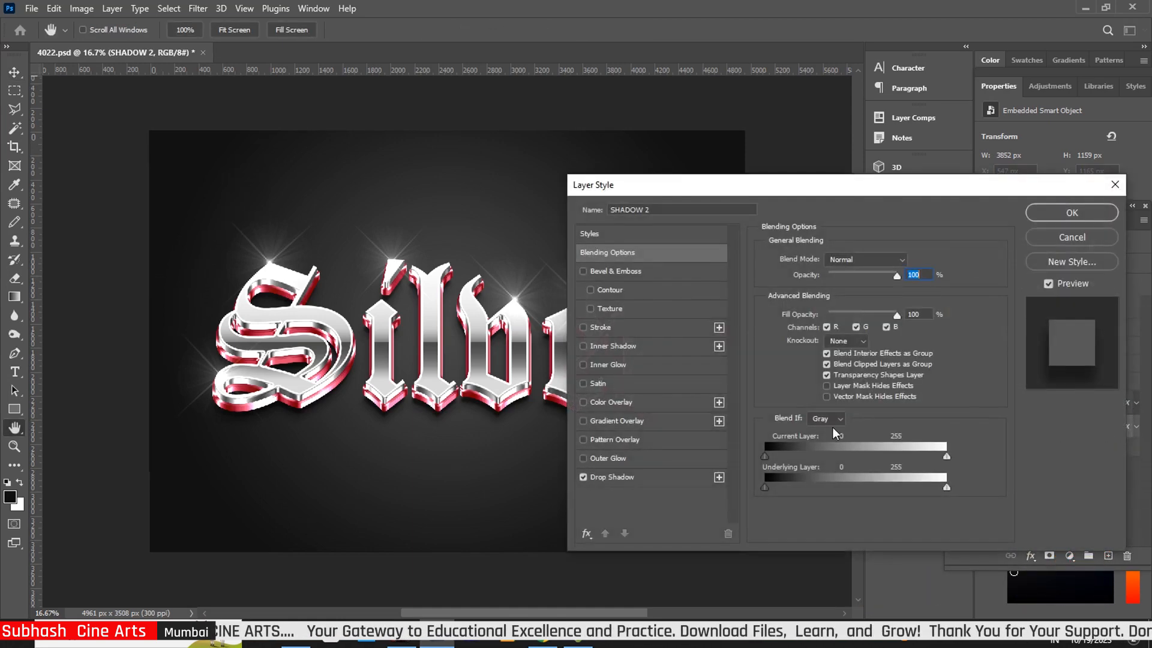
left_click(653, 483)
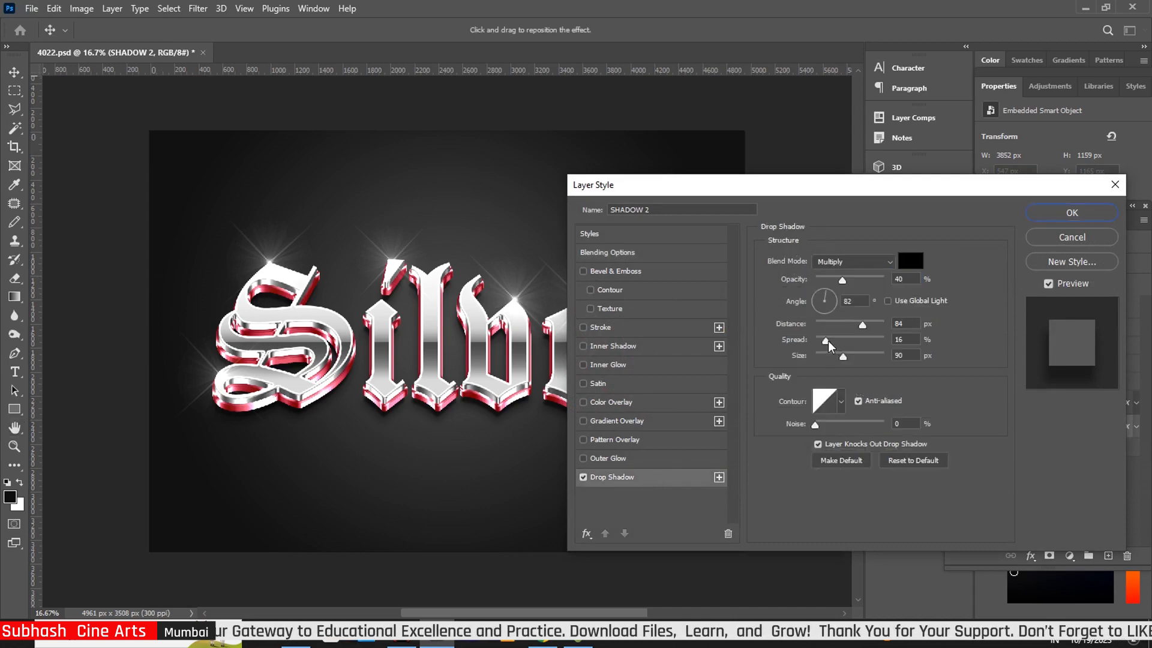
left_click_drag(828, 341, 847, 358)
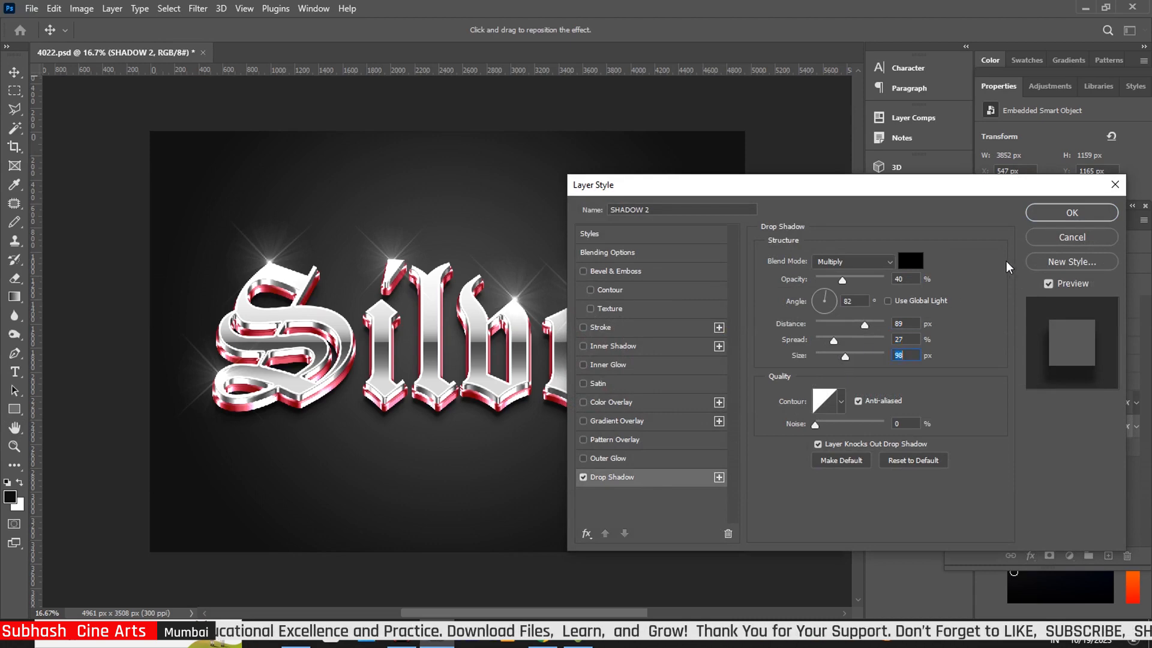
left_click(1072, 213)
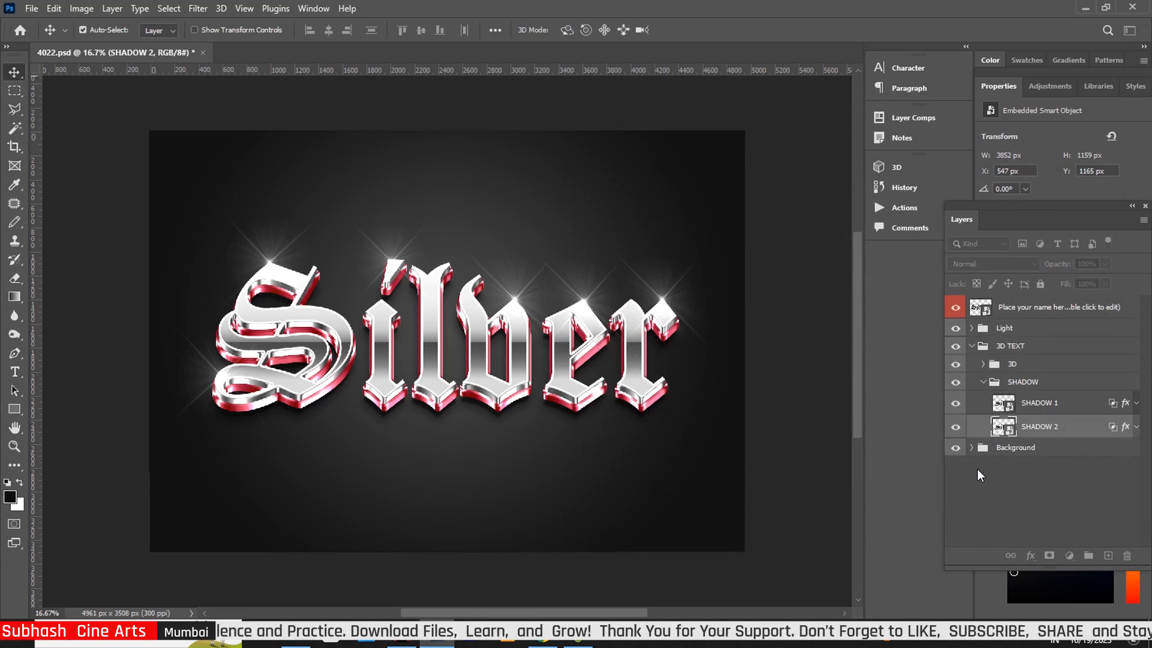
- Expand the Background group and open the Gradient Overlay settings of its Layer 1
left_click(971, 448)
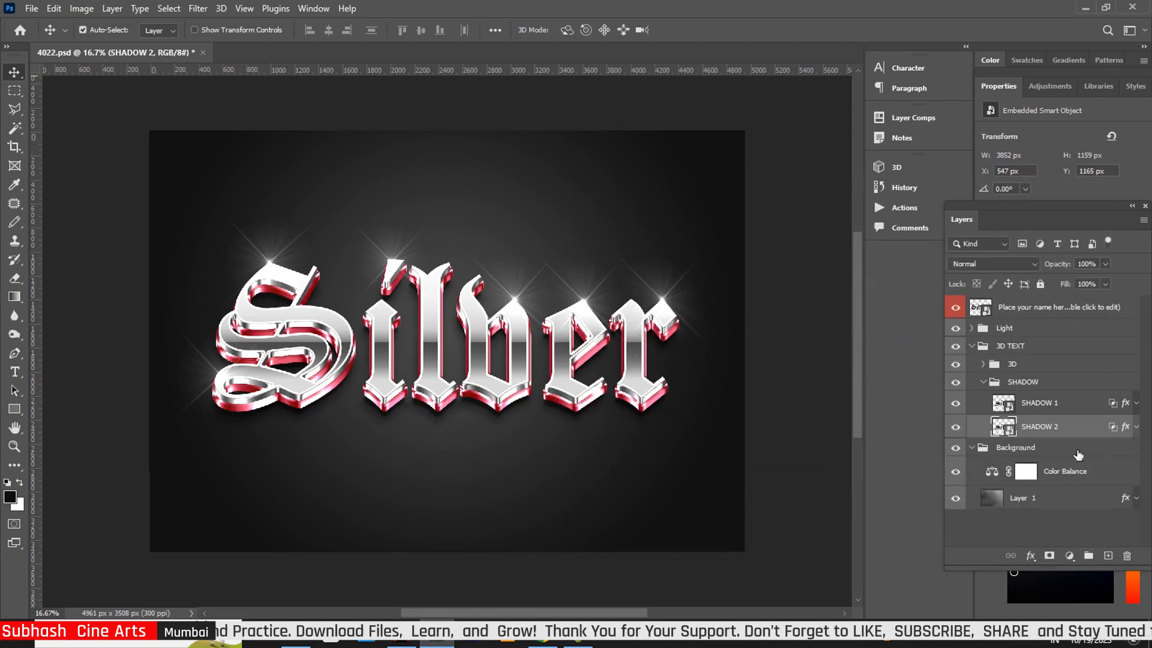
left_click(996, 503)
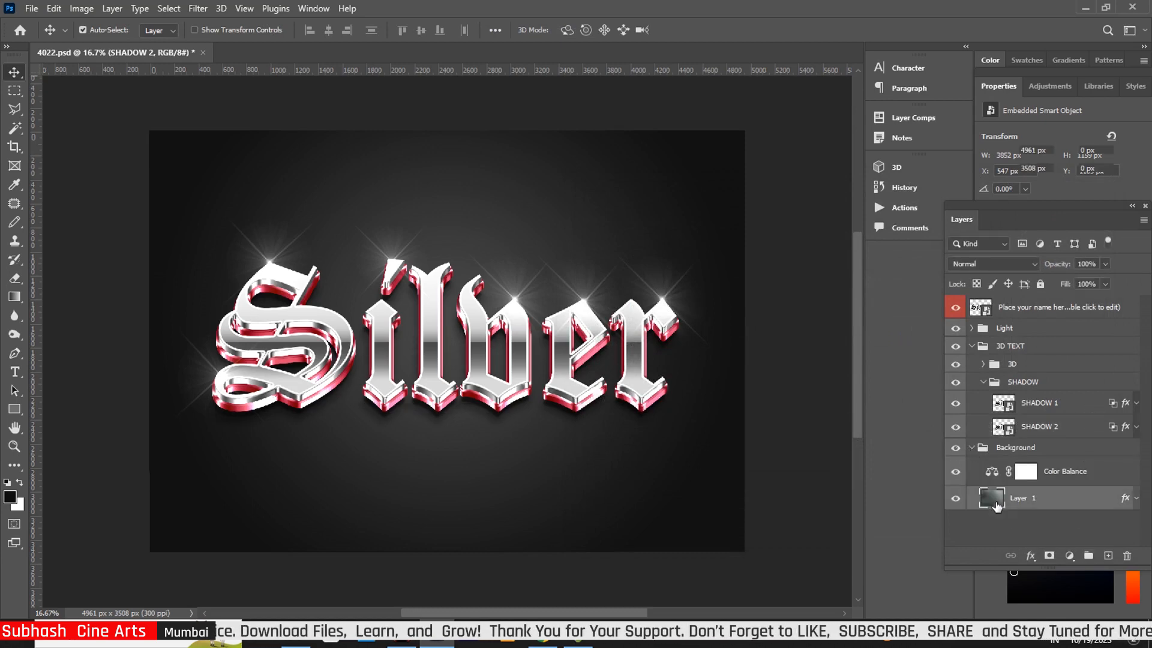
key("h")
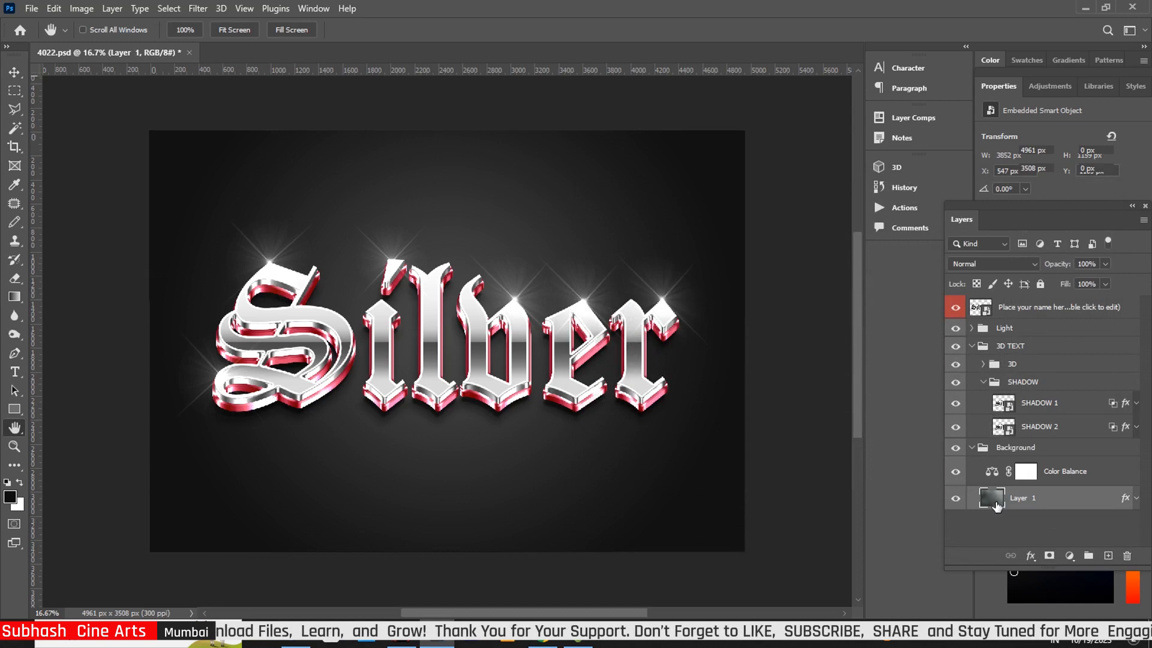
double_click(996, 505)
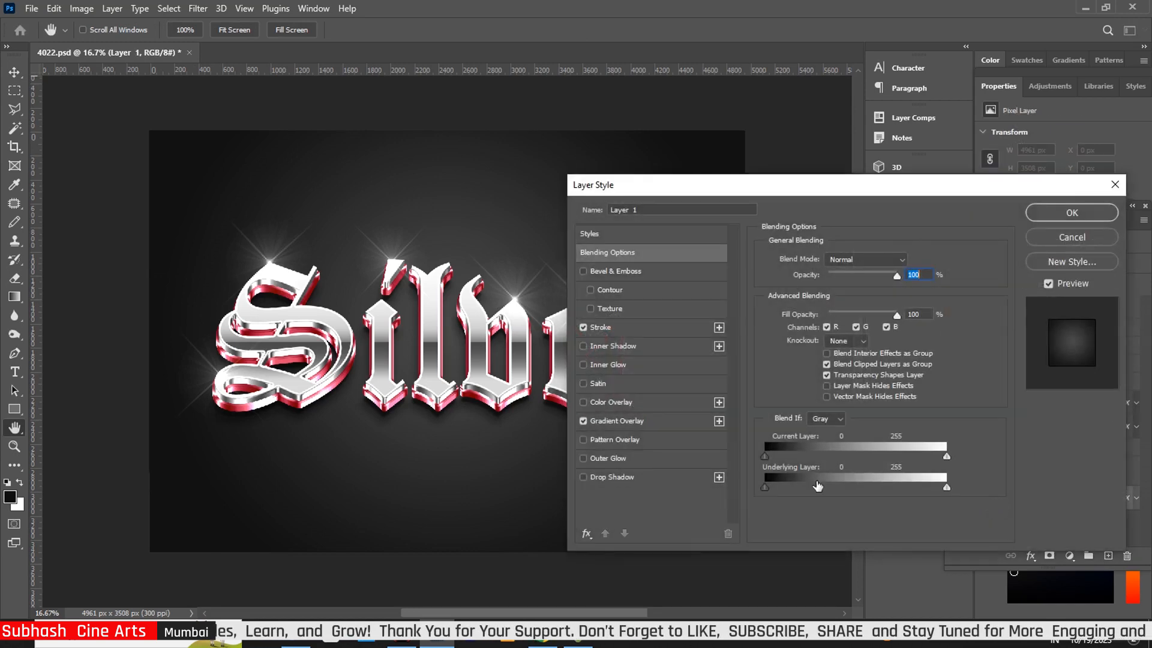
left_click(643, 420)
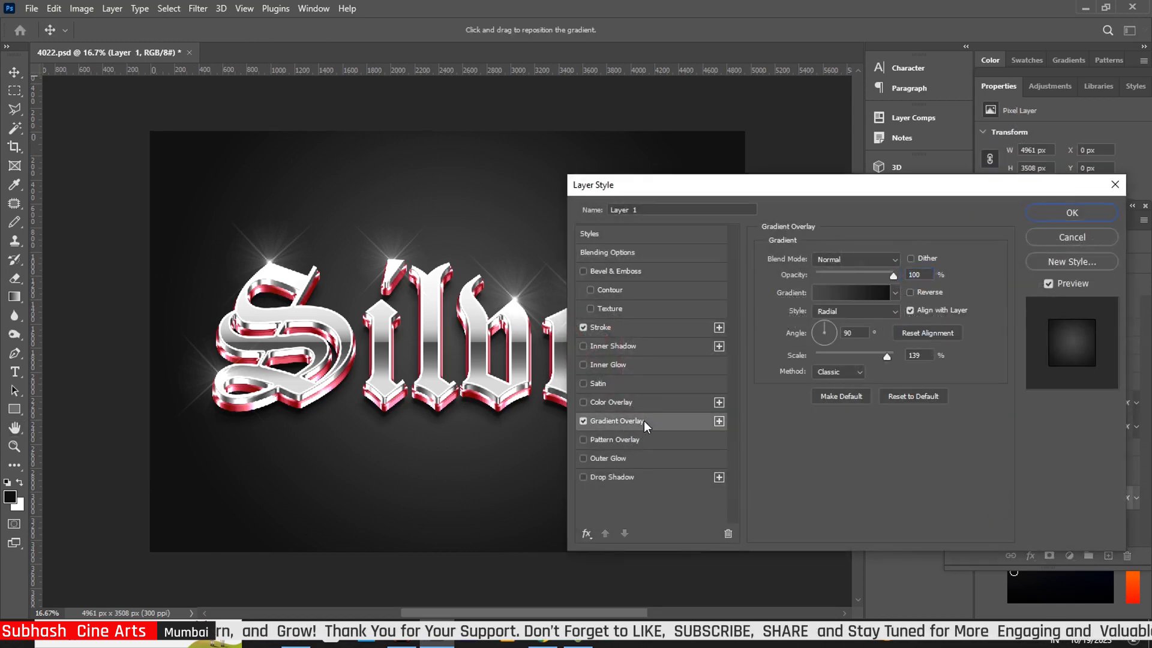
- Change the overlay gradient's dark end stop at location 99 to black (#000000) and apply the layer style
left_click(856, 293)
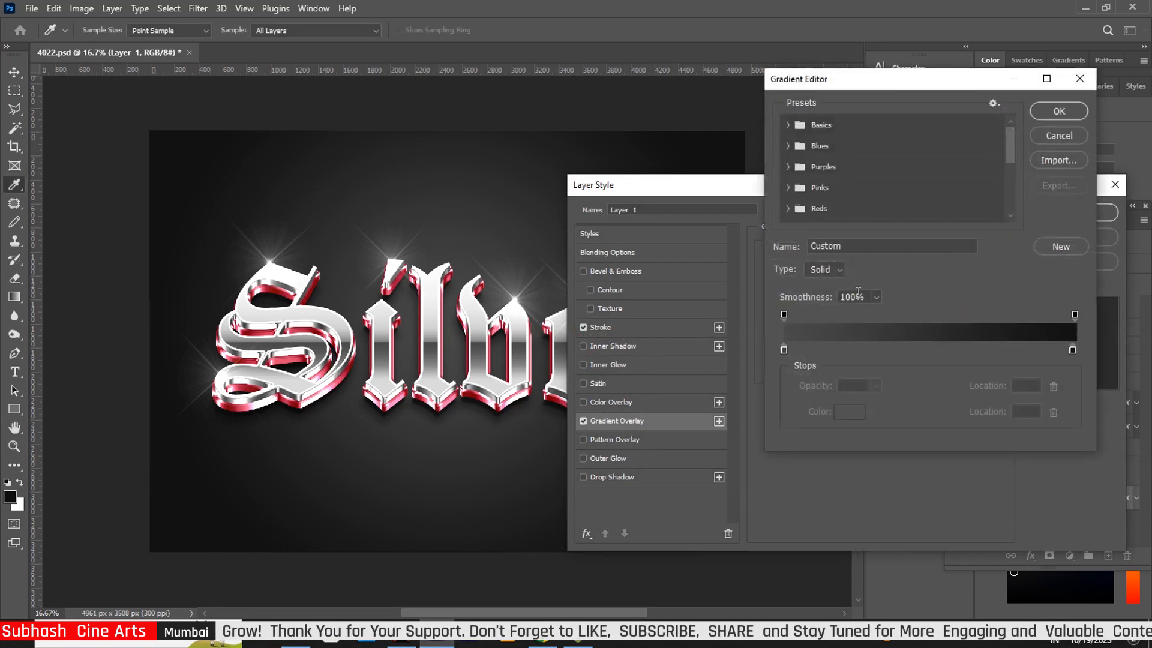
left_click(1073, 350)
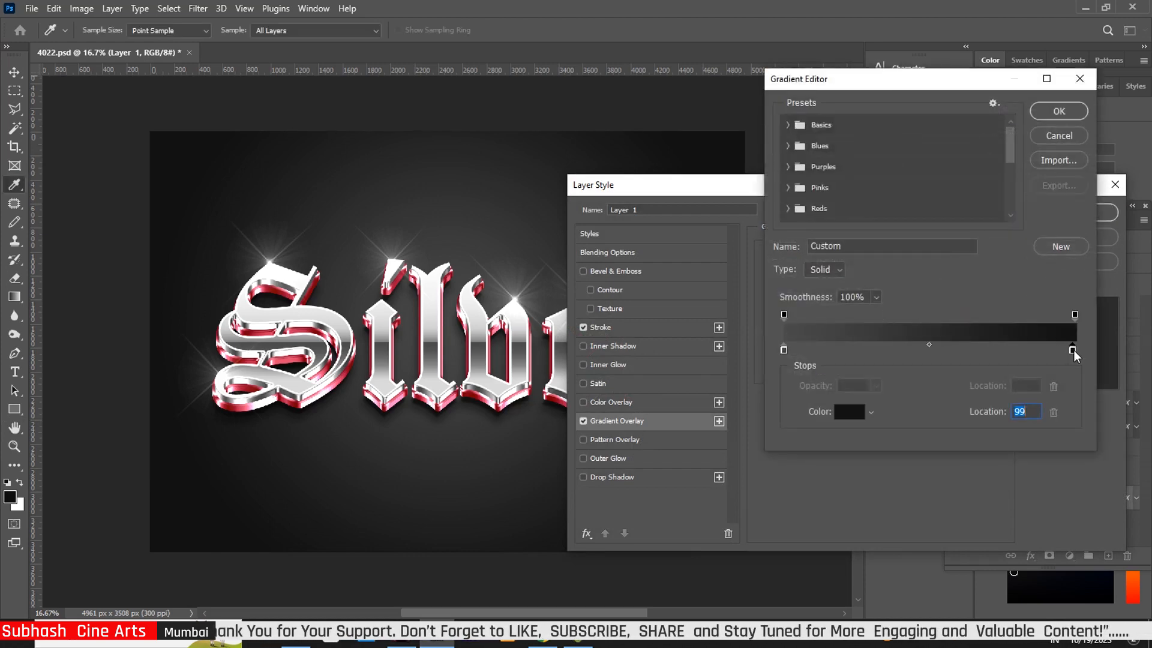
left_click(858, 410)
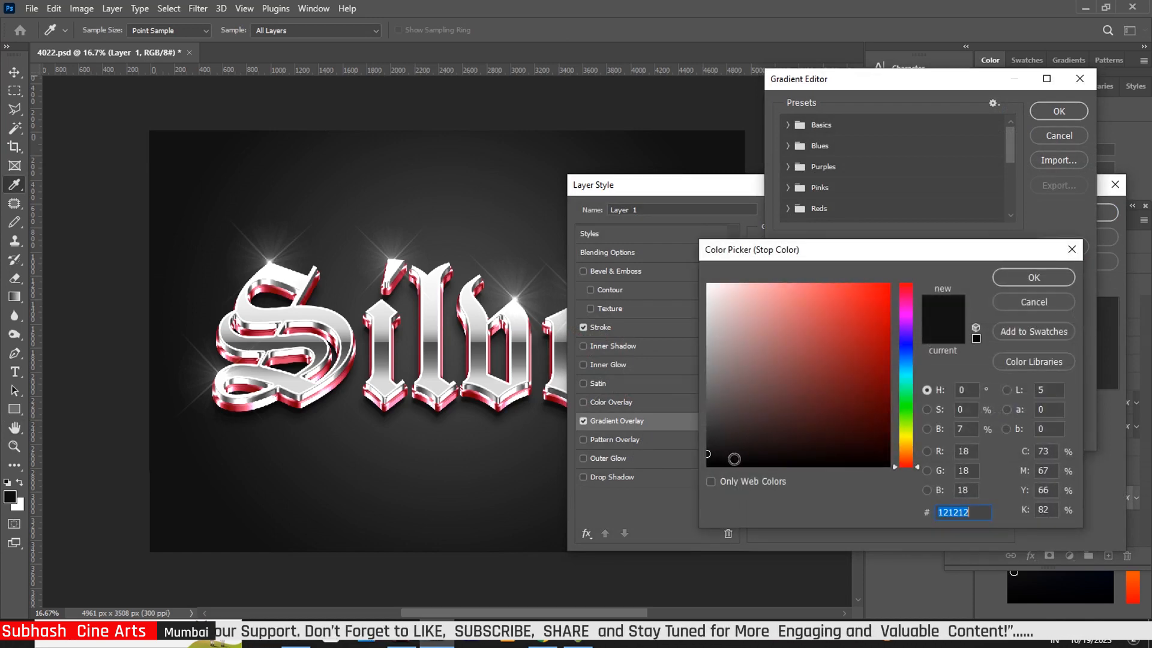
left_click_drag(734, 459, 839, 468)
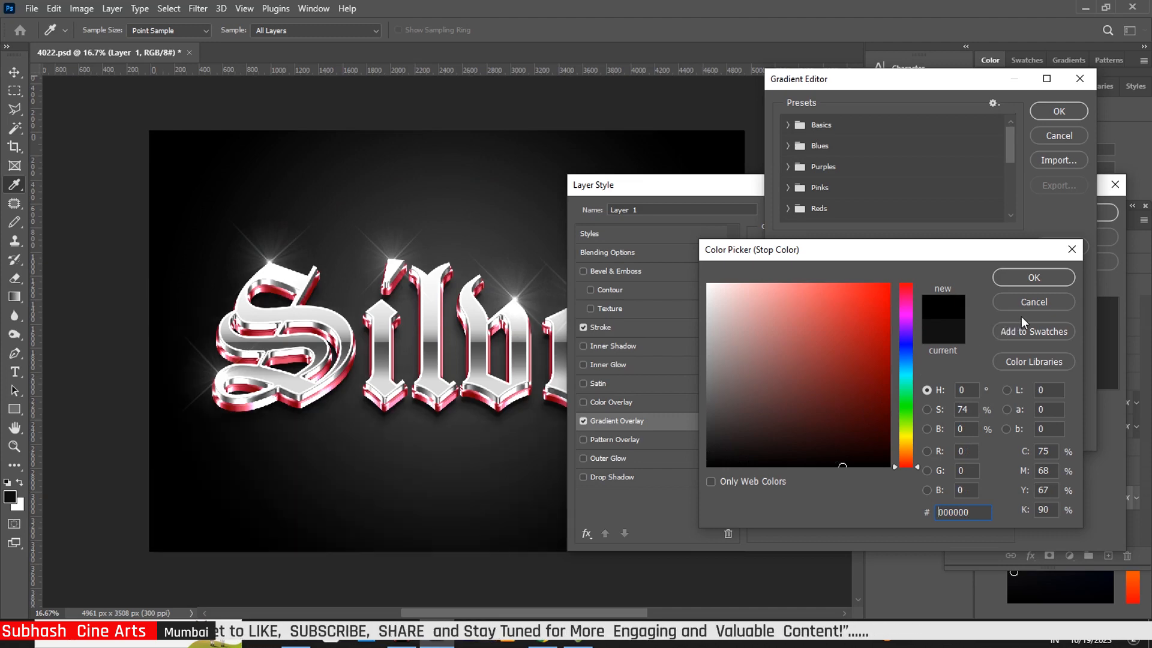
left_click(1039, 276)
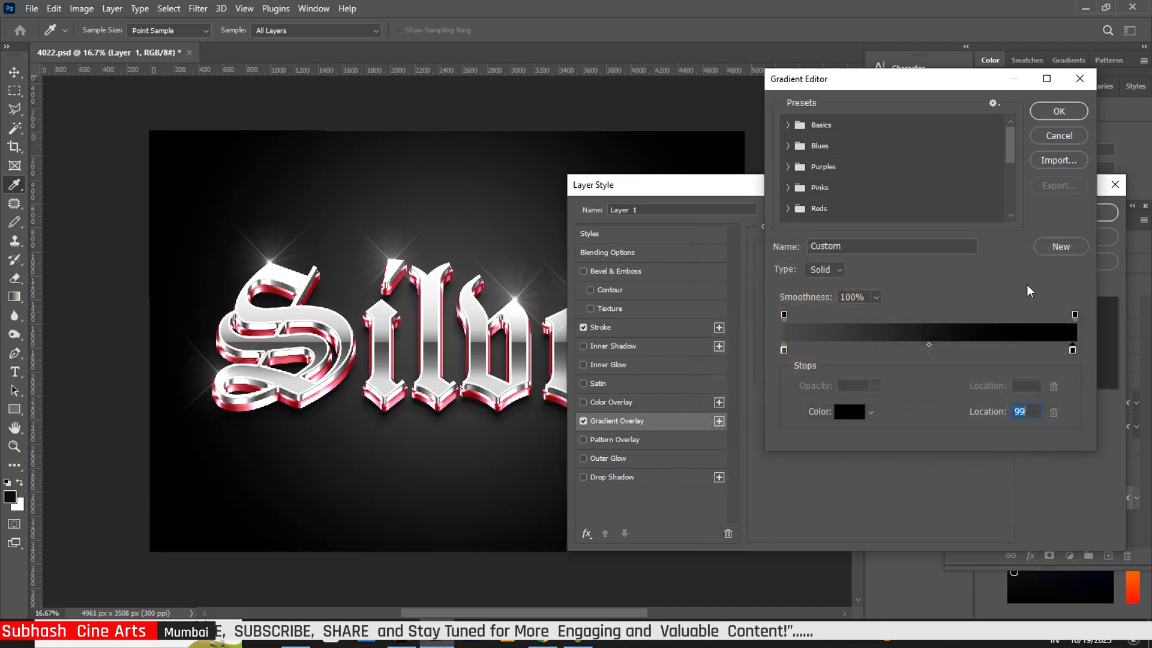
left_click(1053, 114)
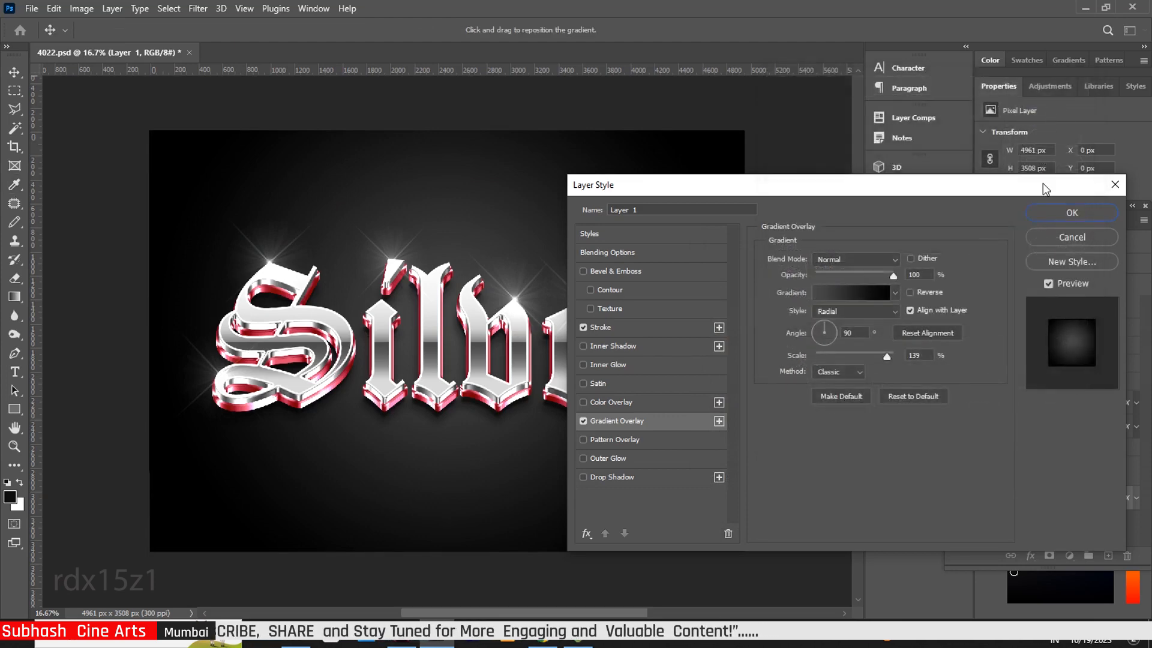
left_click(1064, 211)
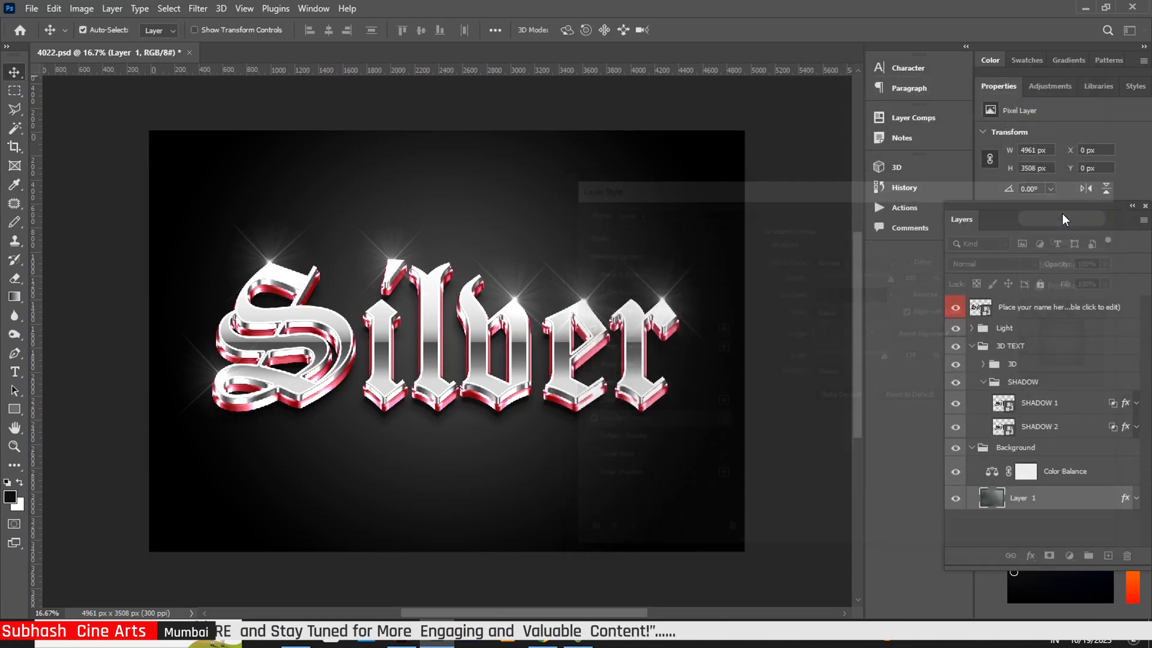
- Collapse the Background and 3D TEXT groups in the layer stack
left_click(971, 447)
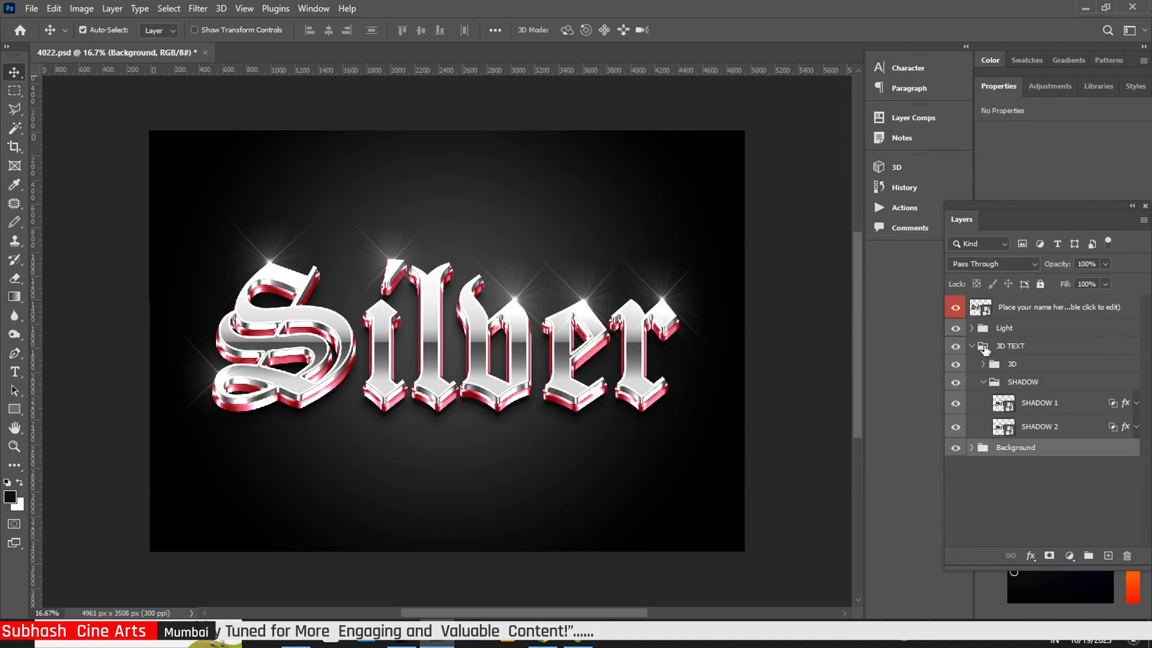
left_click(971, 346)
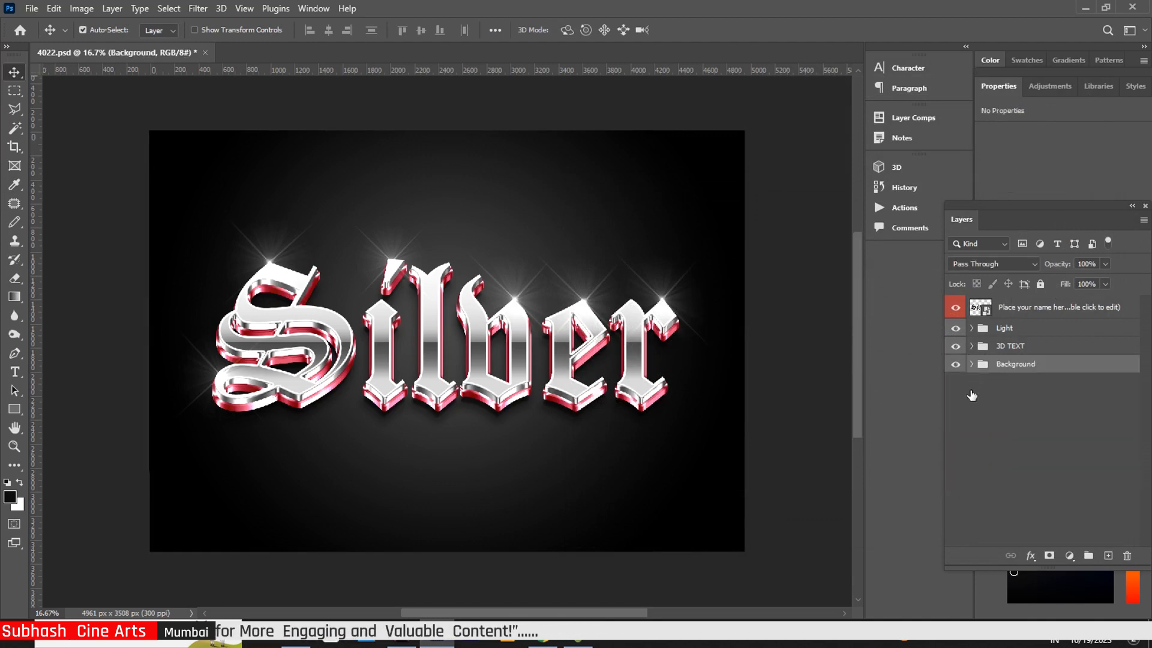